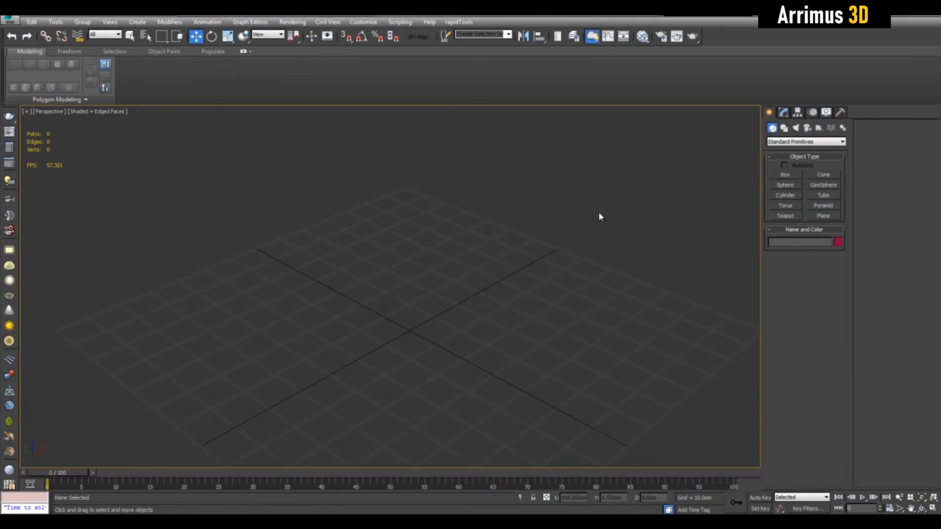
# - Open the Slate Material Editor
pyautogui.moveTo(605, 213); pyautogui.dragTo(650, 226, button='middle')
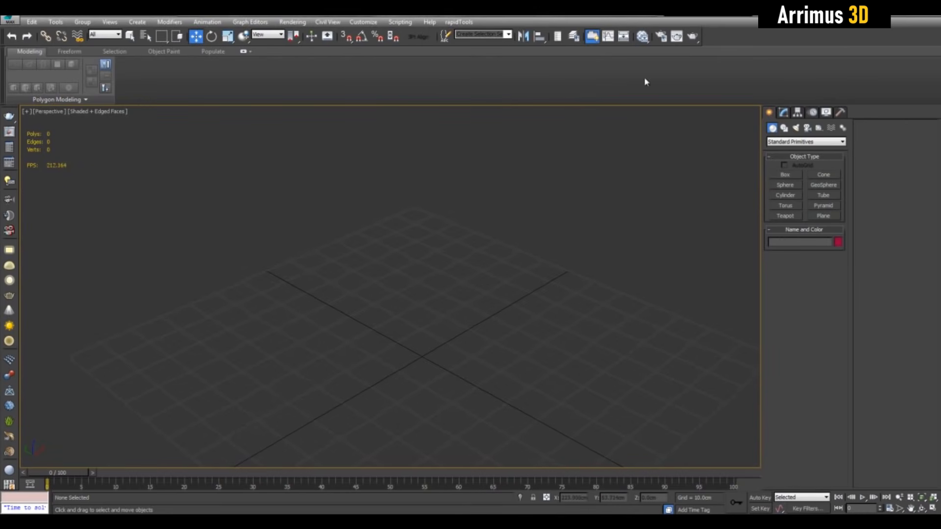
pyautogui.click(643, 36)
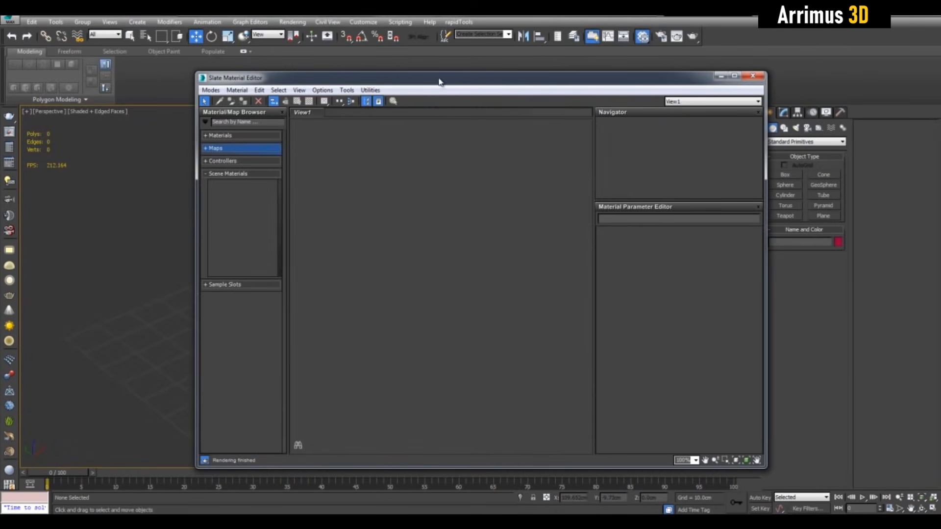
pyautogui.hotkey('ctrl', 'p')
pyautogui.press('s')
# - Add a Standard material from the Material/Map Browser to View1, and delete its node again
pyautogui.click(227, 135)
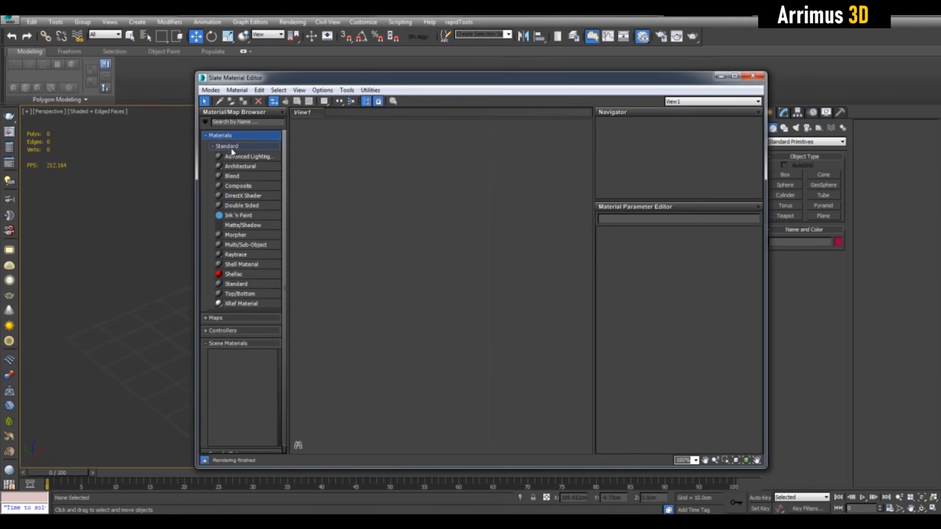
pyautogui.click(228, 146)
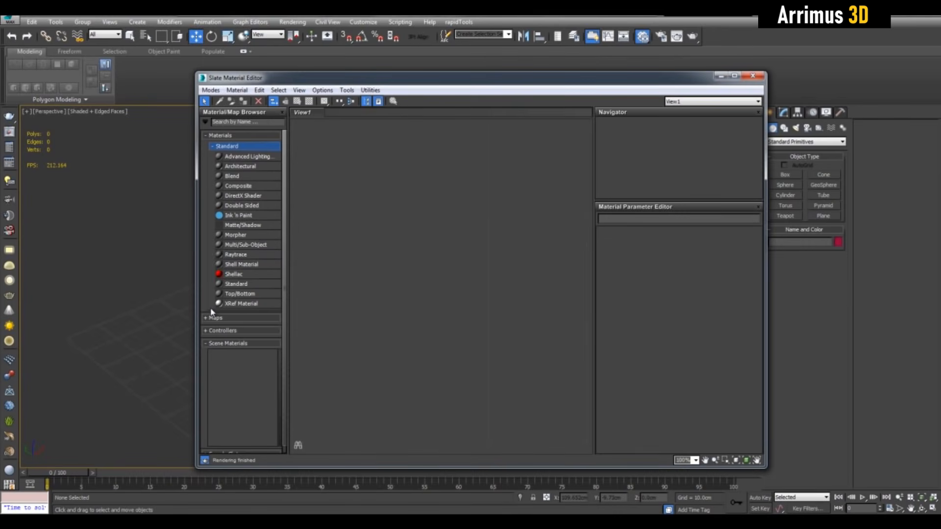
pyautogui.doubleClick(247, 286)
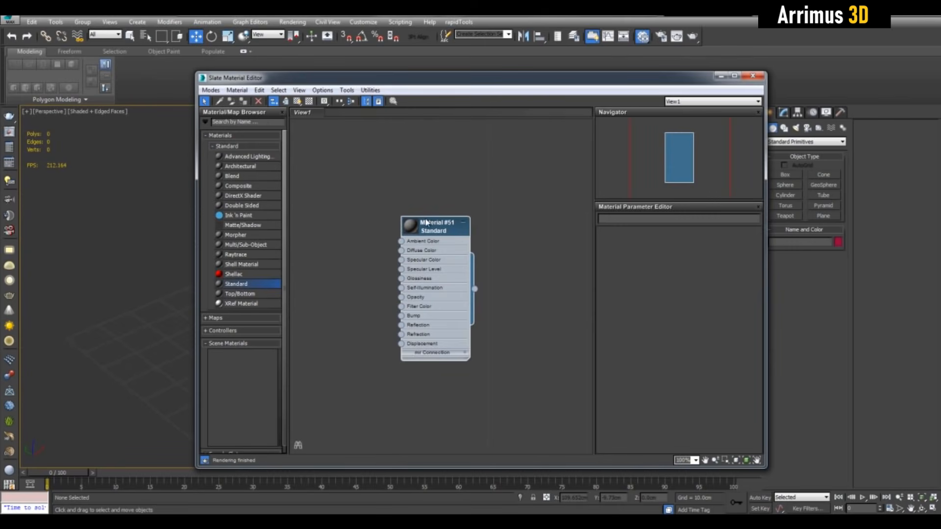
pyautogui.press('Delete')
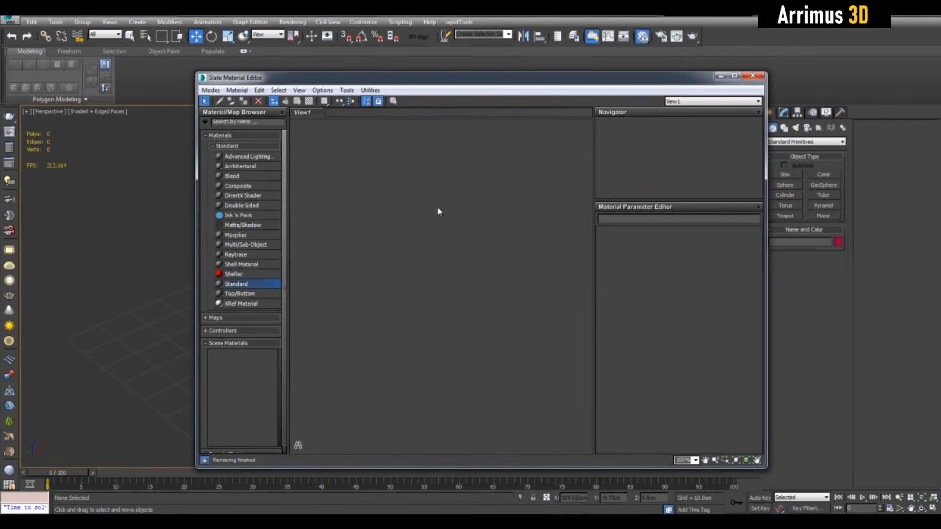
# - Create a Standard material node directly in the empty area of View1
pyautogui.rightClick(402, 217)
pyautogui.moveTo(421, 222)
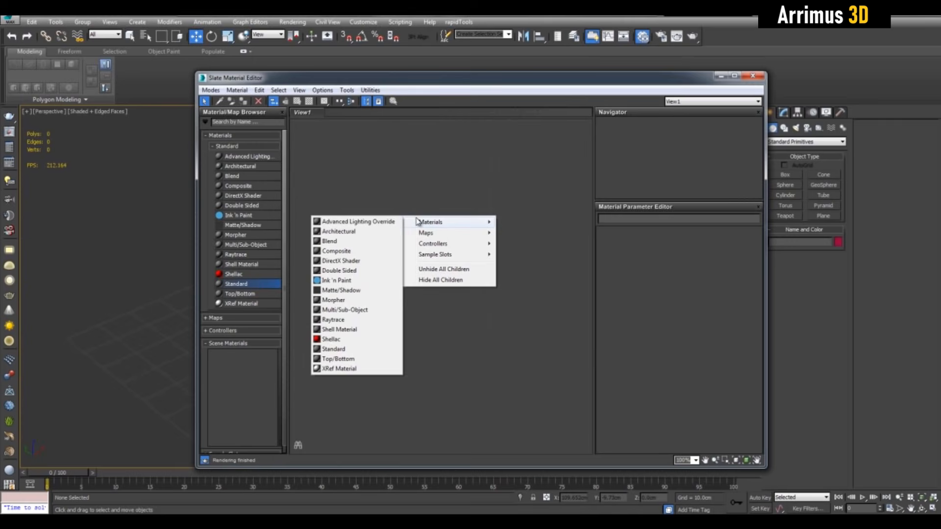
pyautogui.click(346, 350)
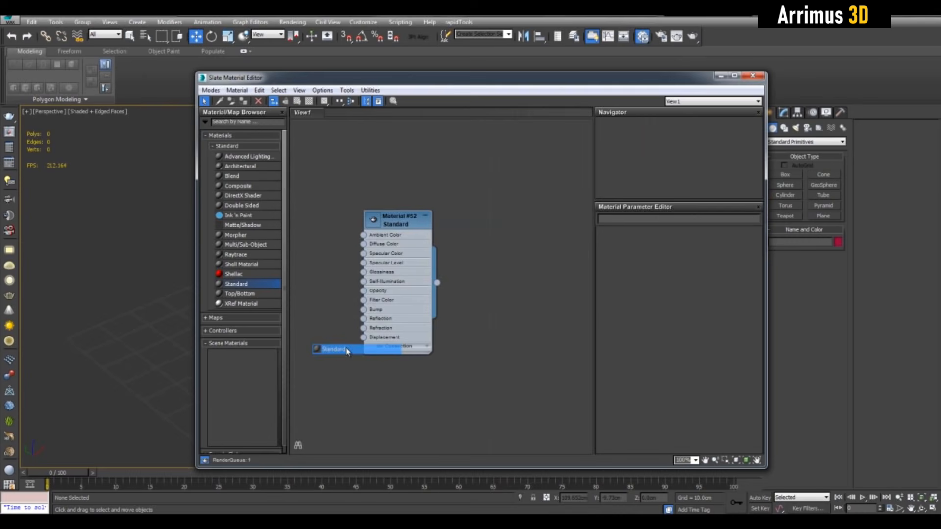
pyautogui.moveTo(480, 236); pyautogui.dragTo(501, 242, button='middle')
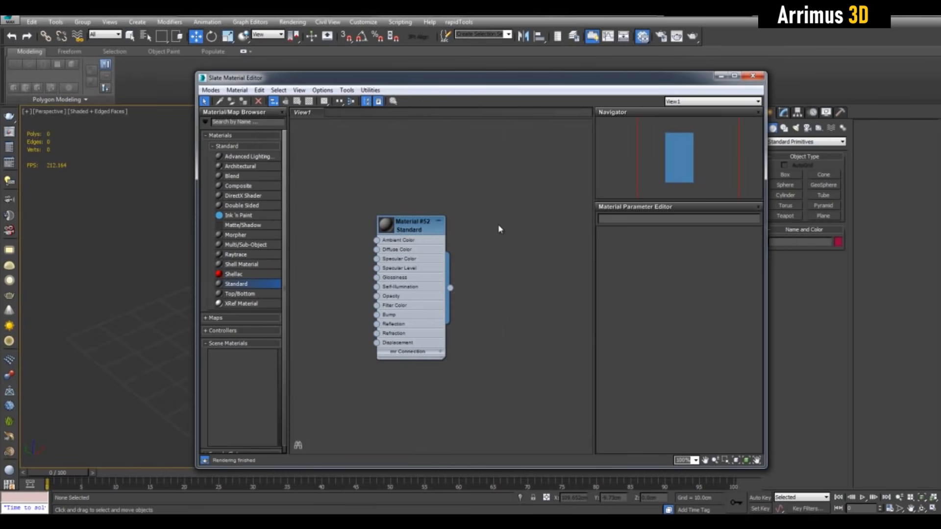
pyautogui.moveTo(493, 227); pyautogui.dragTo(475, 238, button='middle')
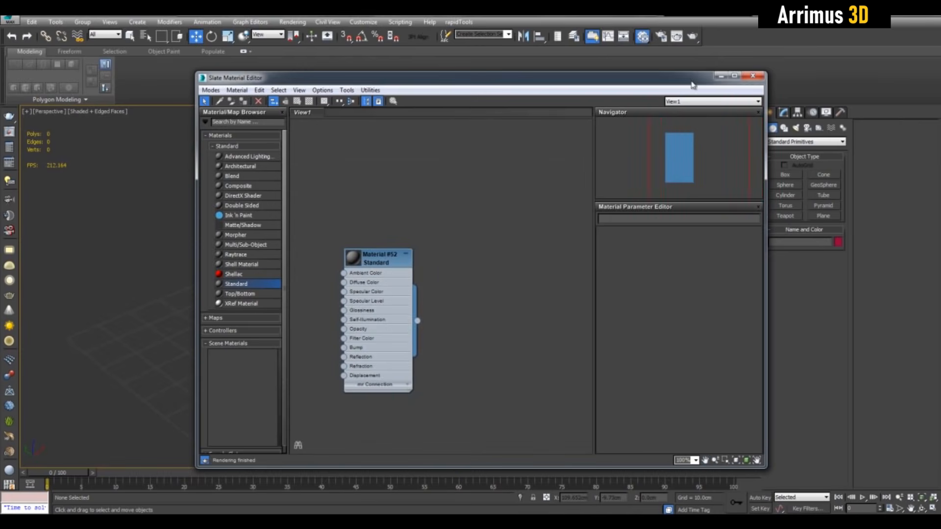
# - Reposition the Slate Material Editor window and examine the Standard material node at different zoom levels
pyautogui.moveTo(691, 86); pyautogui.dragTo(692, 372)
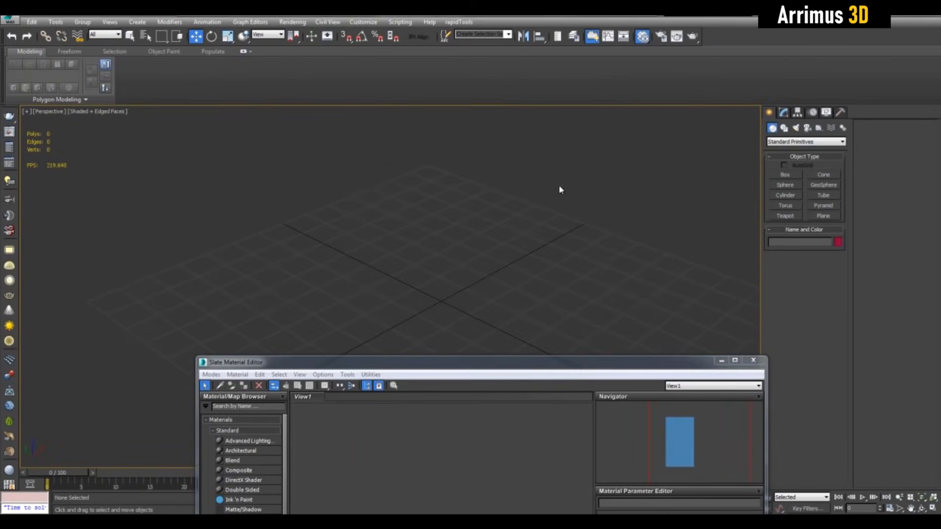
pyautogui.moveTo(574, 375); pyautogui.dragTo(567, 116)
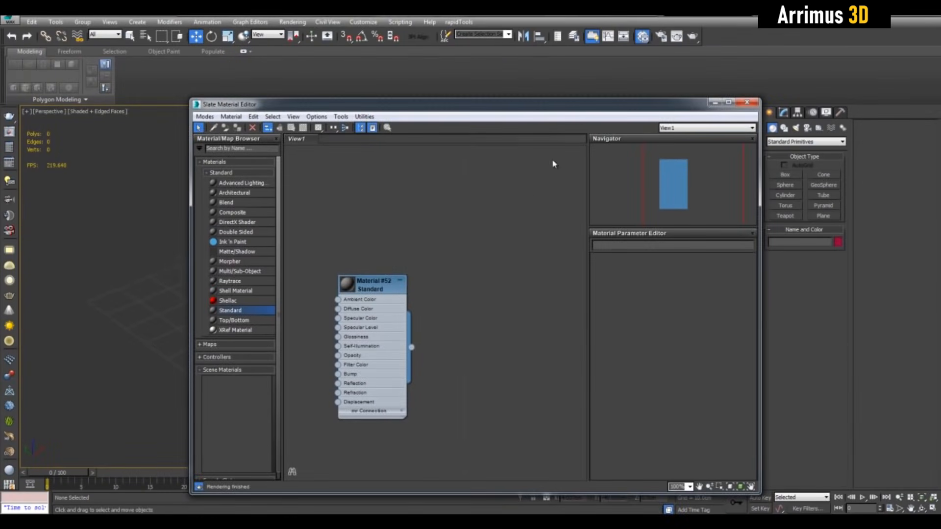
pyautogui.scroll(3, 460, 267)
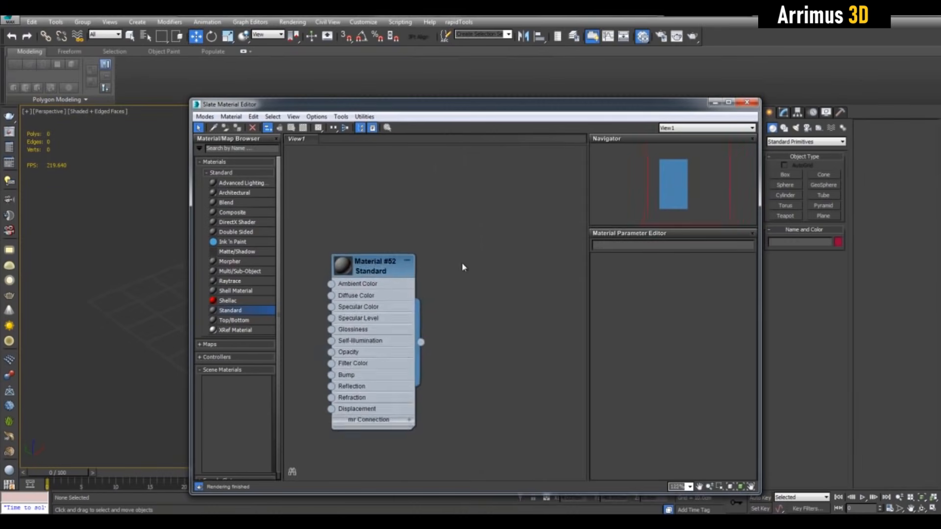
pyautogui.scroll(-1, 459, 267)
pyautogui.scroll(2, 441, 276)
pyautogui.scroll(-2, 440, 275)
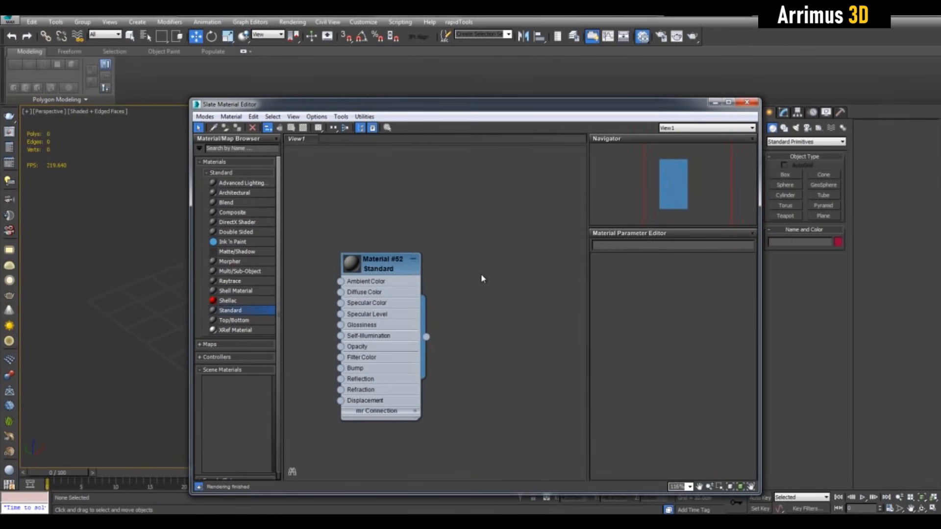
pyautogui.scroll(-1, 481, 274)
pyautogui.scroll(1, 476, 254)
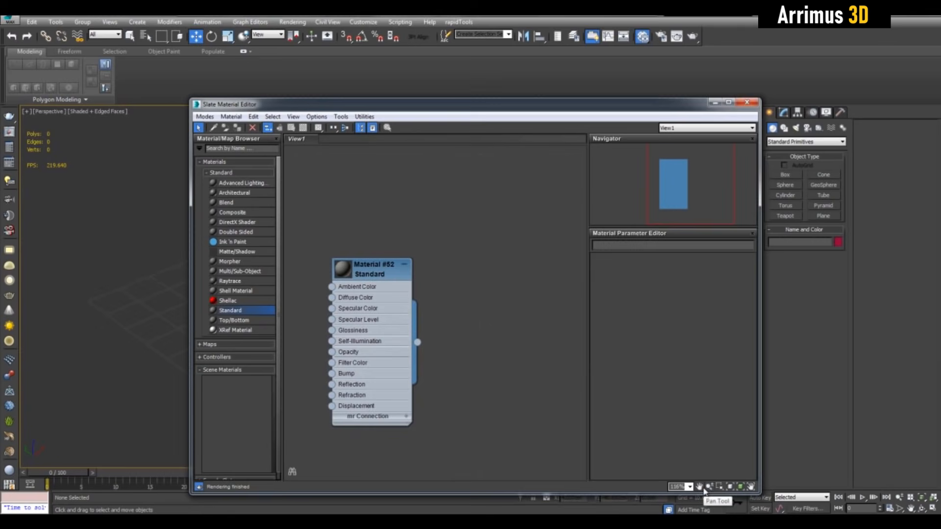
pyautogui.scroll(-3, 497, 326)
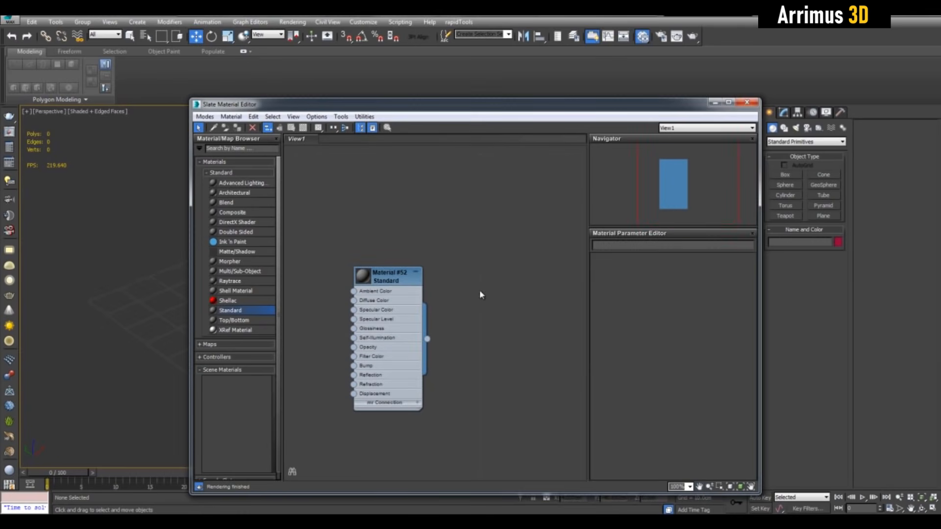
# - Duplicate the Standard material node twice, placing the copies beside the original to form a row of three
pyautogui.scroll(-2, 460, 287)
pyautogui.scroll(-1, 410, 273)
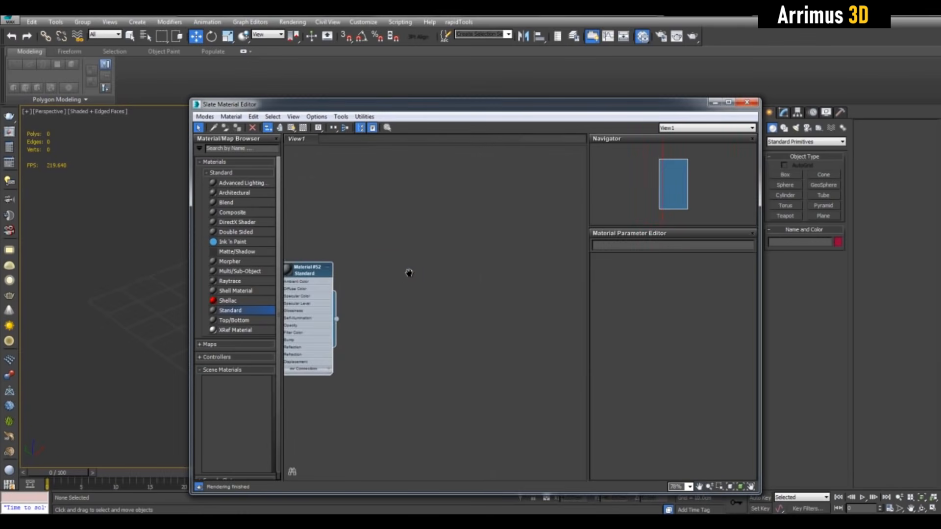
pyautogui.scroll(1, 351, 276)
pyautogui.keyDown('shift'); pyautogui.moveTo(351, 276); pyautogui.dragTo(528, 276); pyautogui.keyUp('shift')
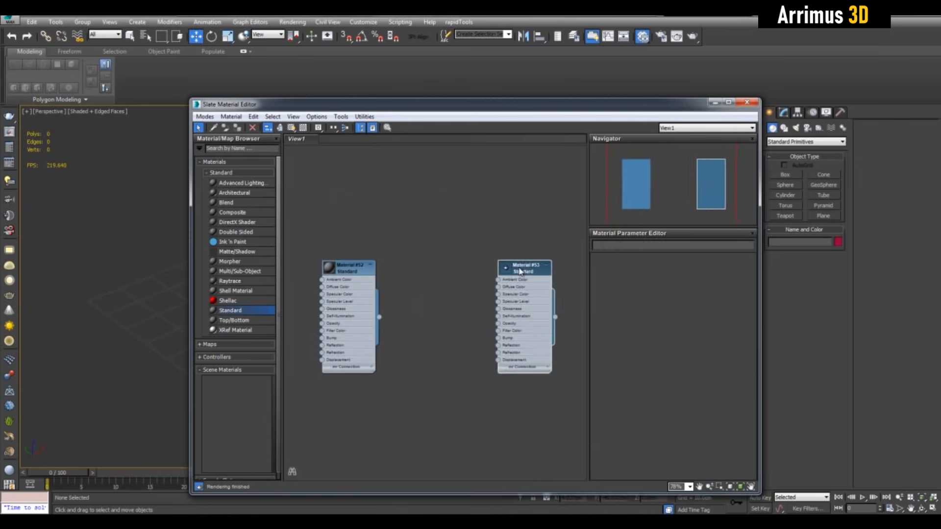
pyautogui.scroll(-1, 467, 279)
pyautogui.scroll(-3, 491, 266)
pyautogui.scroll(2, 468, 275)
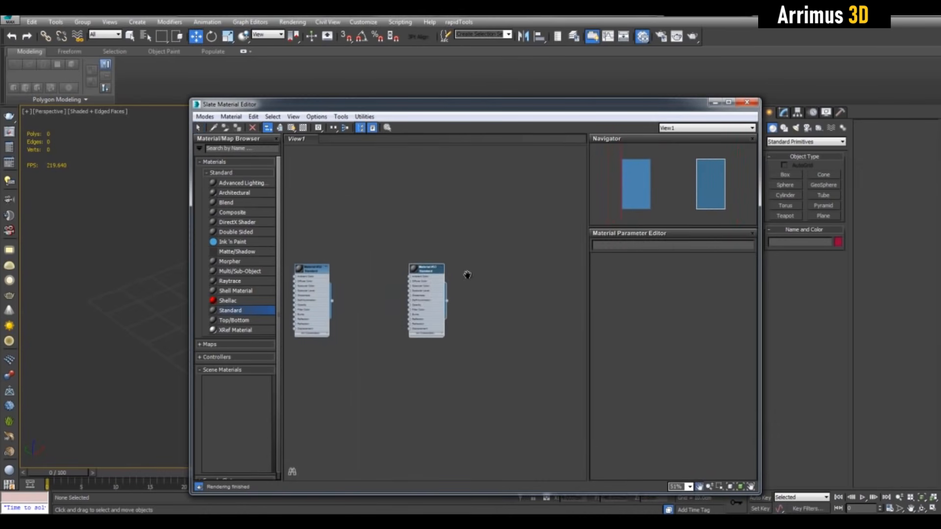
pyautogui.keyDown('shift'); pyautogui.moveTo(443, 274); pyautogui.dragTo(536, 268); pyautogui.keyUp('shift')
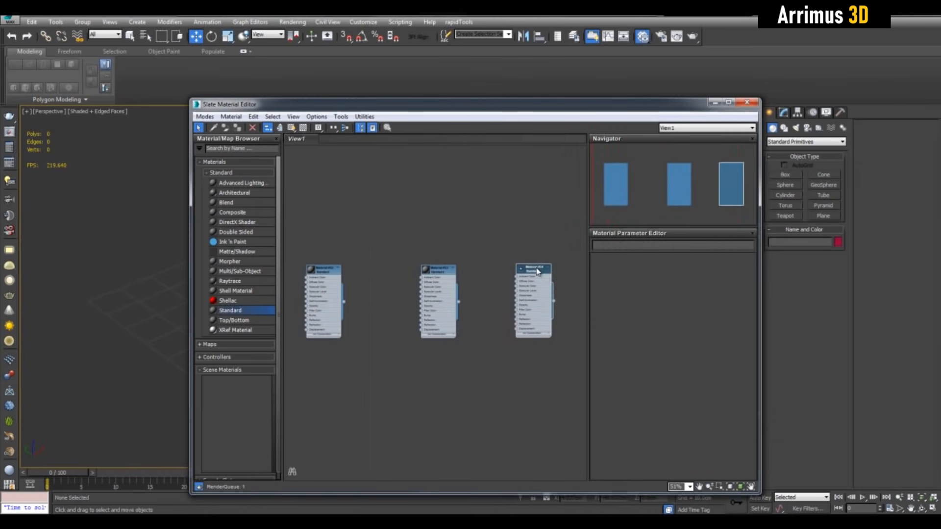
# - Examine each of the three Standard material nodes up close in turn
pyautogui.scroll(4, 419, 255)
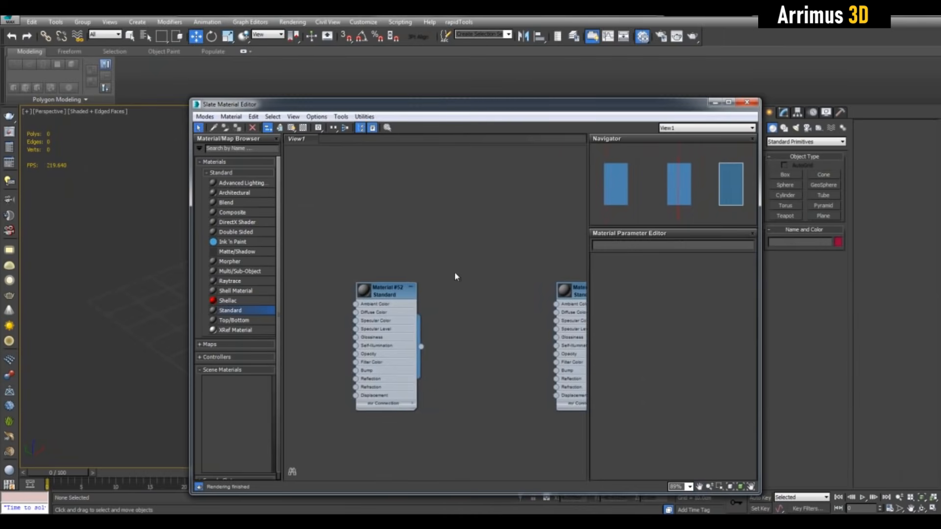
pyautogui.moveTo(445, 274); pyautogui.dragTo(414, 273, button='middle')
pyautogui.click(351, 290)
pyautogui.moveTo(358, 290); pyautogui.dragTo(413, 289, button='middle')
pyautogui.scroll(1, 421, 288)
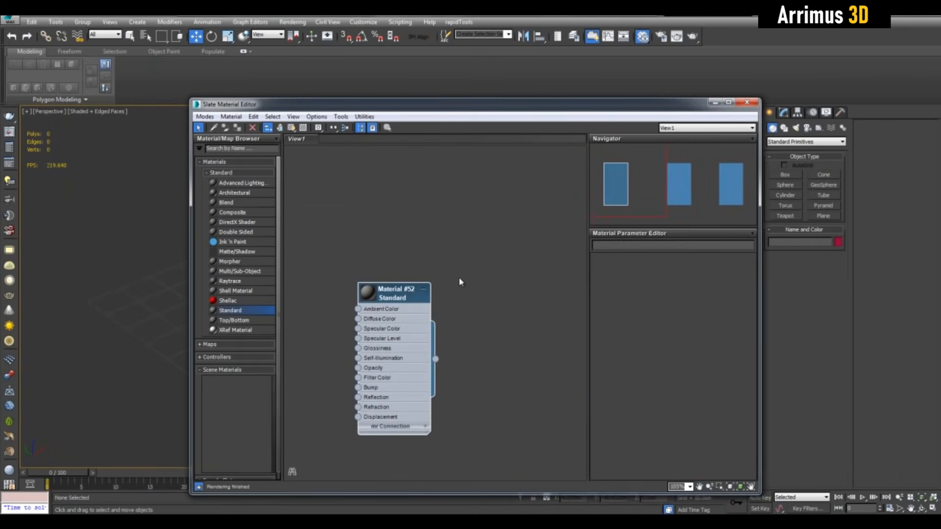
pyautogui.moveTo(518, 305); pyautogui.dragTo(412, 298, button='middle')
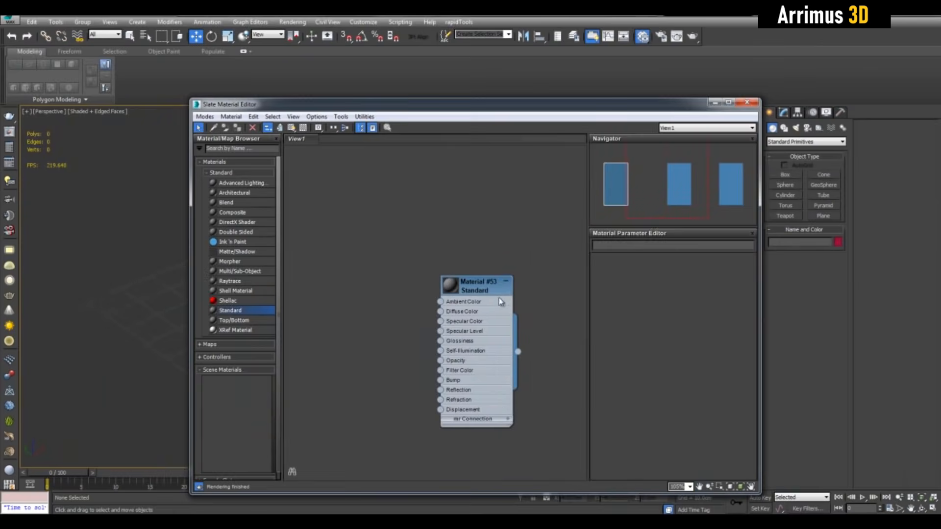
pyautogui.moveTo(491, 287); pyautogui.dragTo(240, 283, button='middle')
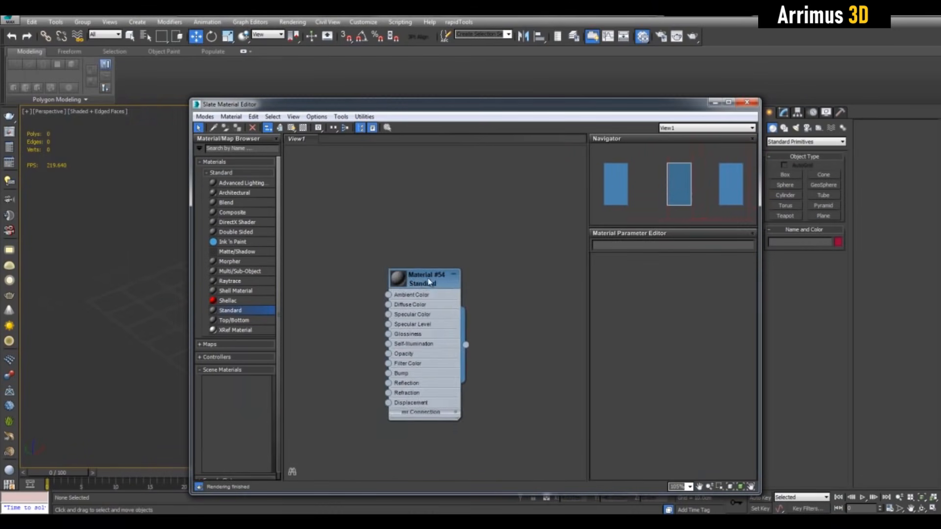
pyautogui.scroll(2, 441, 277)
pyautogui.scroll(-4, 361, 271)
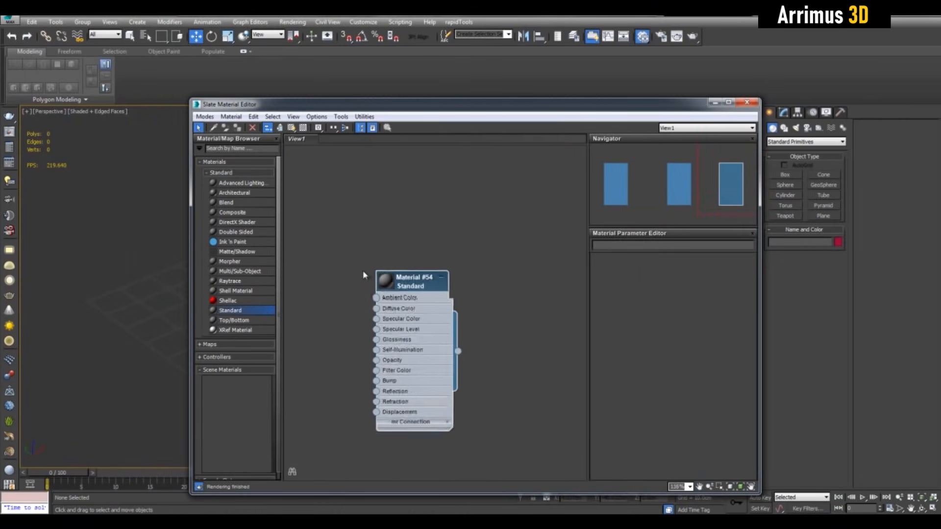
pyautogui.moveTo(361, 271); pyautogui.dragTo(481, 283, button='middle')
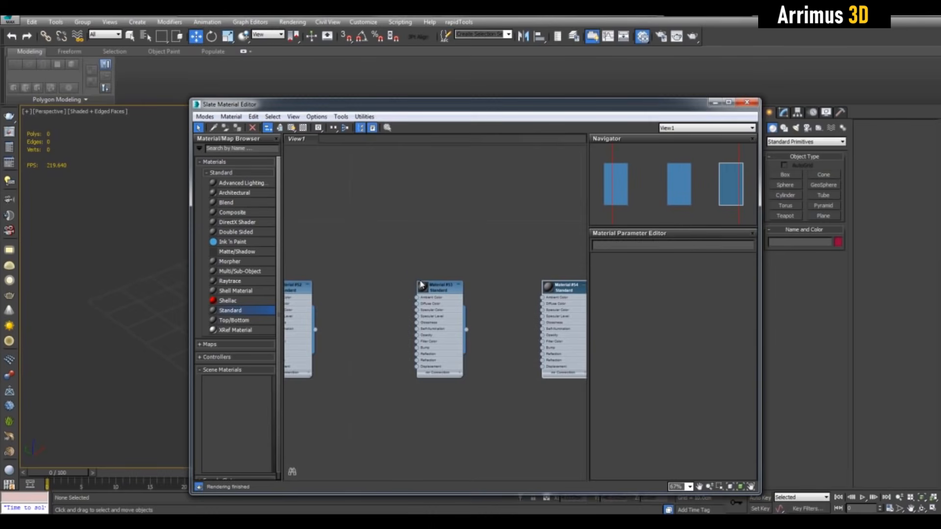
# - Nudge the second and third material nodes slightly toward the first one in the row
pyautogui.moveTo(466, 292); pyautogui.dragTo(438, 255, button='middle')
pyautogui.moveTo(428, 252); pyautogui.dragTo(421, 251)
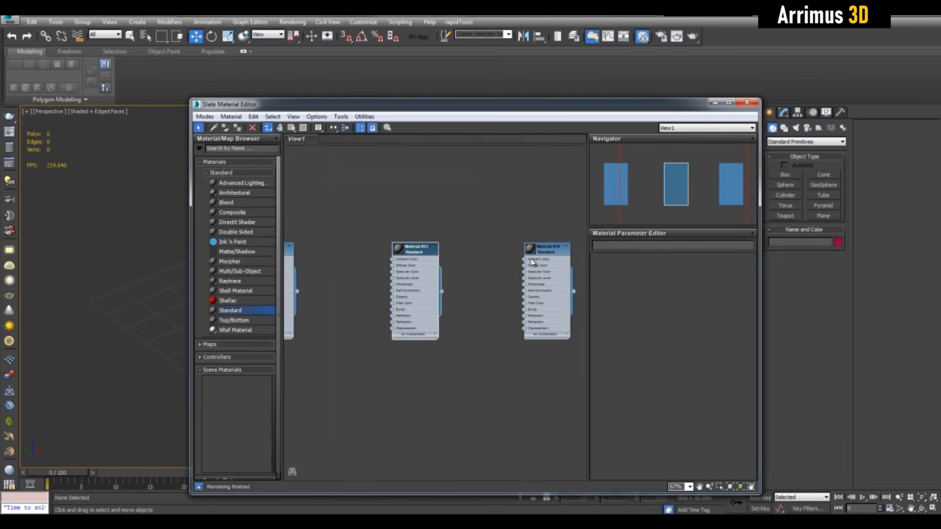
pyautogui.moveTo(549, 253); pyautogui.dragTo(543, 253)
# - Review the row of three nodes at several zoom levels and check the available view navigation commands
pyautogui.moveTo(443, 245); pyautogui.dragTo(508, 248, button='middle')
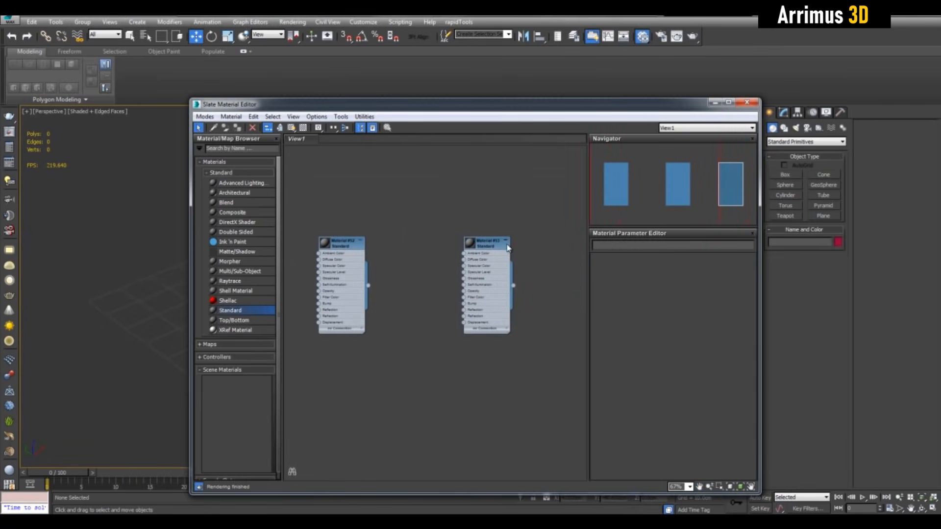
pyautogui.scroll(3, 427, 274)
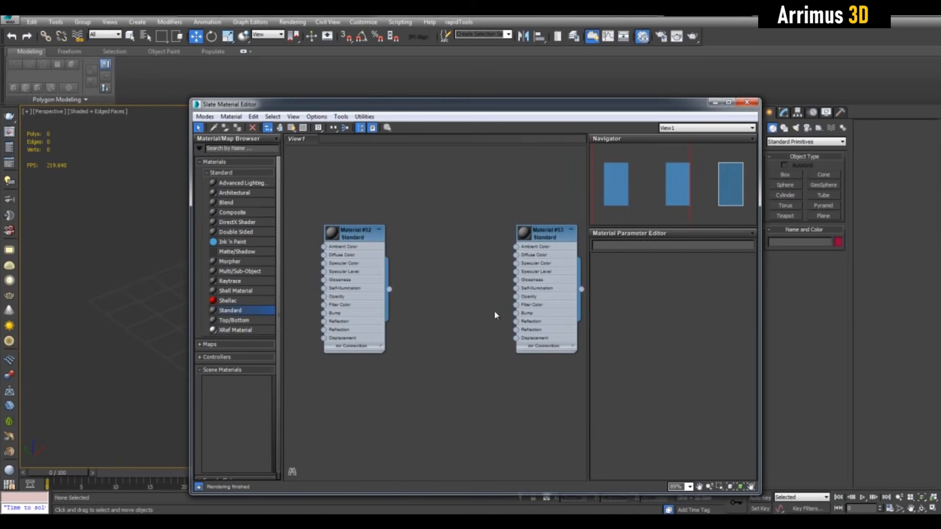
pyautogui.scroll(-4, 544, 280)
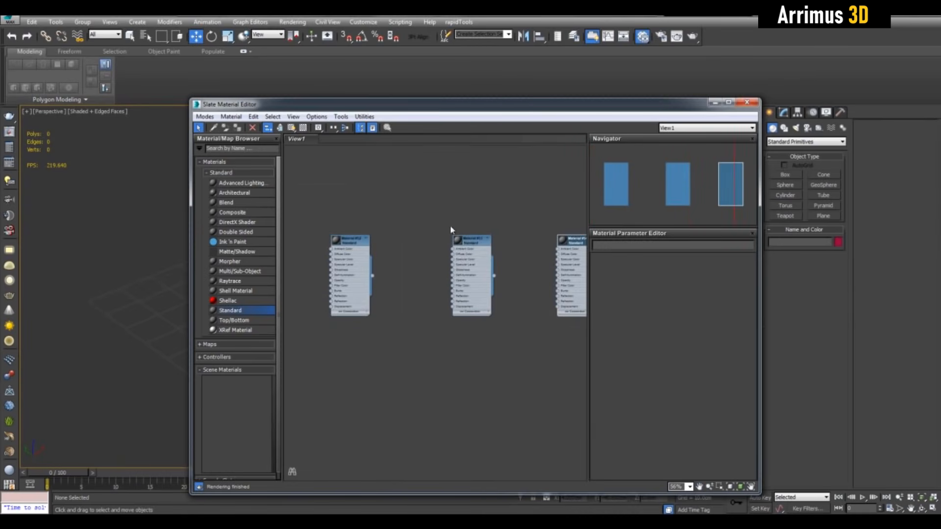
pyautogui.moveTo(413, 219); pyautogui.dragTo(395, 261, button='middle')
pyautogui.scroll(-3, 443, 251)
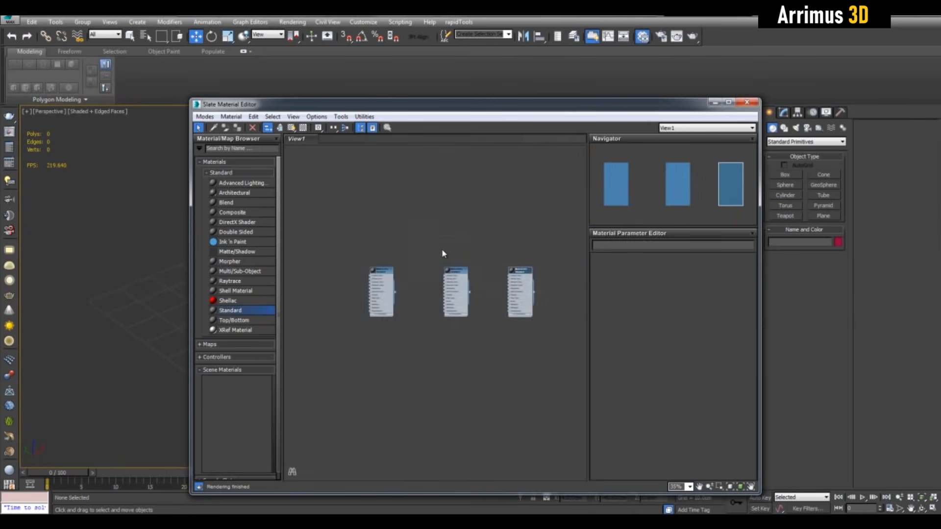
pyautogui.scroll(-2, 444, 253)
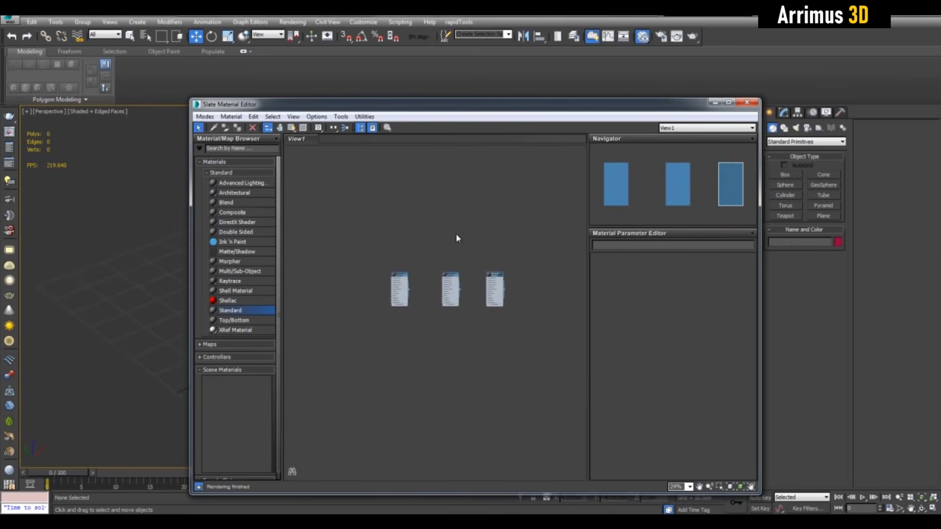
pyautogui.scroll(3, 433, 253)
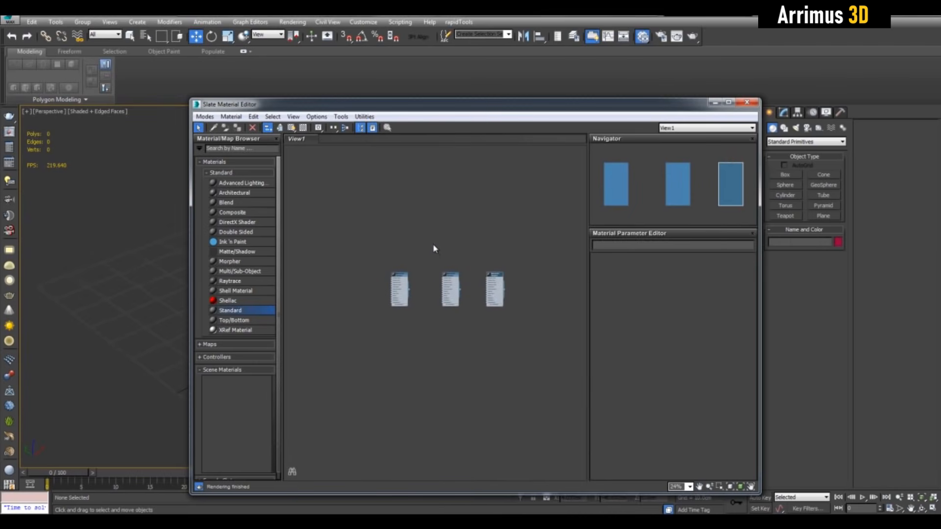
pyautogui.click(294, 117)
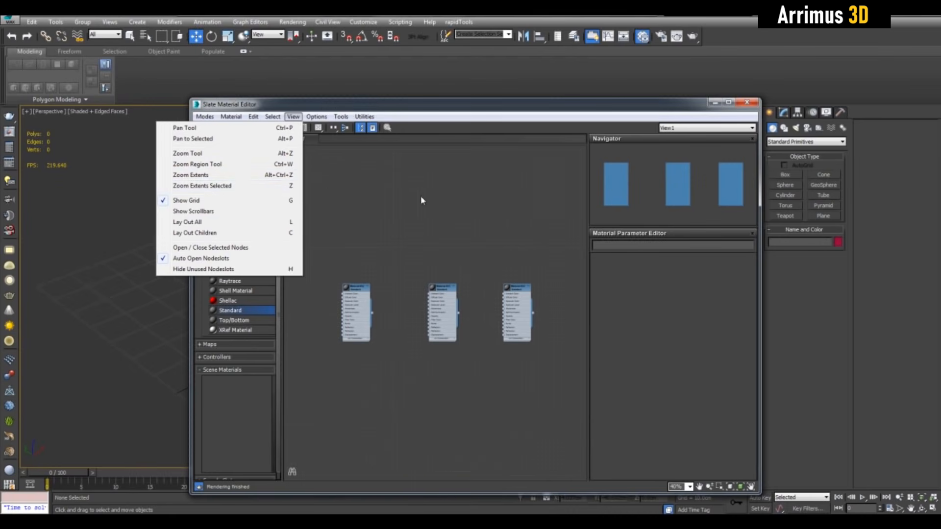
pyautogui.click(440, 209)
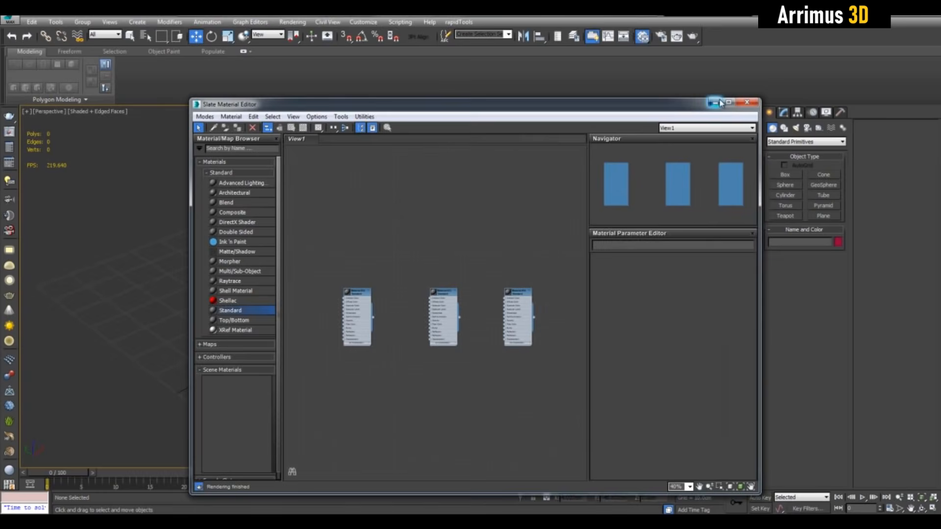
# - Minimize the material editor and create two spheres in the perspective viewport, one on each side of the grid
pyautogui.click(715, 103)
pyautogui.click(784, 175)
pyautogui.scroll(-5, 509, 221)
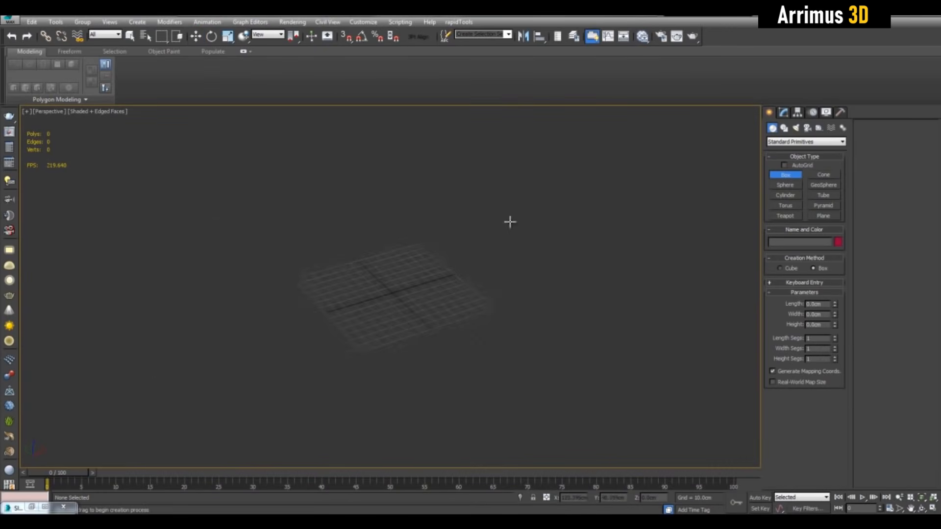
pyautogui.click(785, 184)
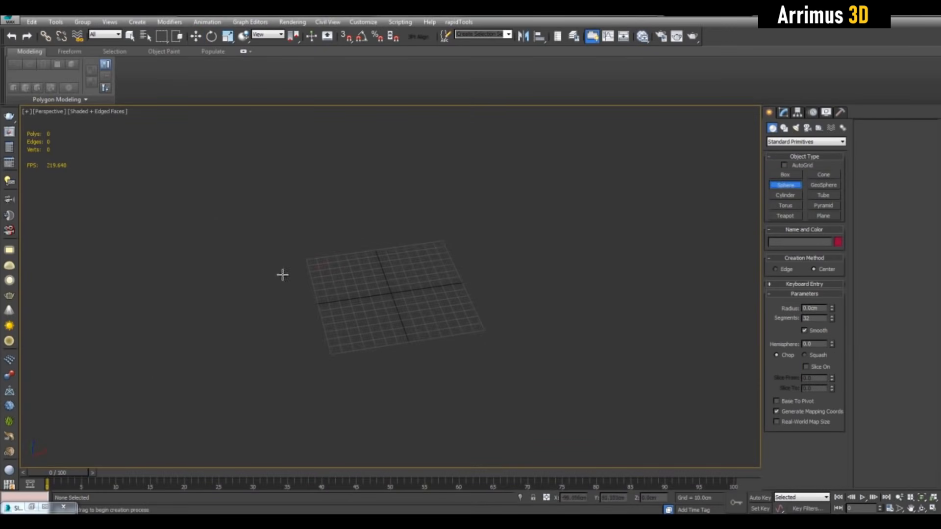
pyautogui.moveTo(279, 272); pyautogui.dragTo(313, 274)
pyautogui.moveTo(613, 254); pyautogui.dragTo(611, 277)
pyautogui.press('w')
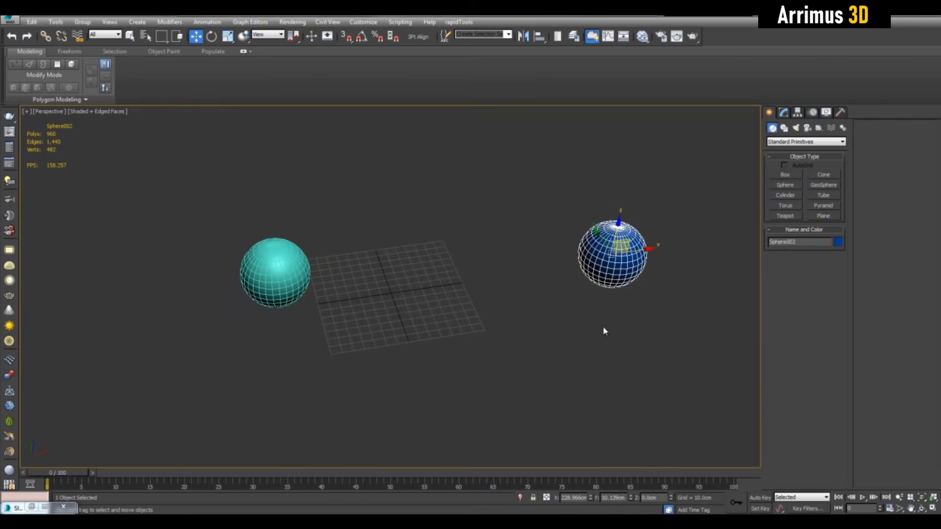
pyautogui.click(605, 330)
pyautogui.scroll(-1, 300, 192)
pyautogui.moveTo(300, 192); pyautogui.dragTo(262, 205, button='middle')
pyautogui.moveTo(372, 236)
pyautogui.mouseDown(button='middle')
pyautogui.moveTo(381, 229)
pyautogui.moveTo(362, 244)
pyautogui.mouseUp(button='middle')
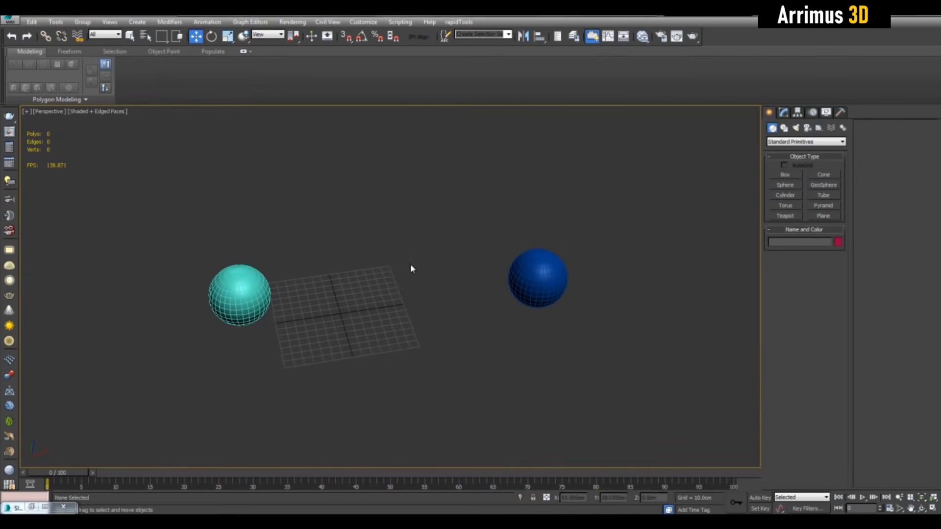
# - Frame the teal sphere in the viewport with Zoom Extents Selected and return to a view of both spheres
pyautogui.click(253, 282)
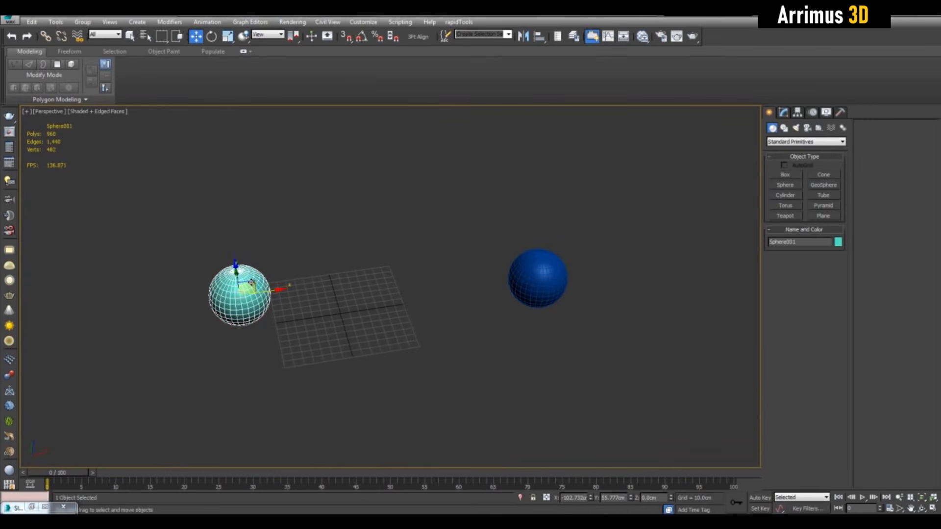
pyautogui.press('z')
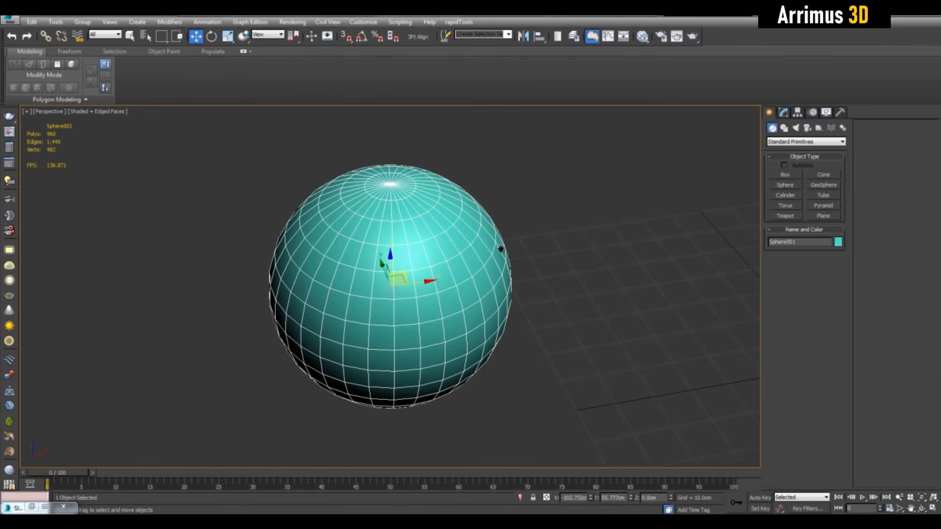
pyautogui.scroll(-6, 527, 235)
pyautogui.scroll(3, 464, 268)
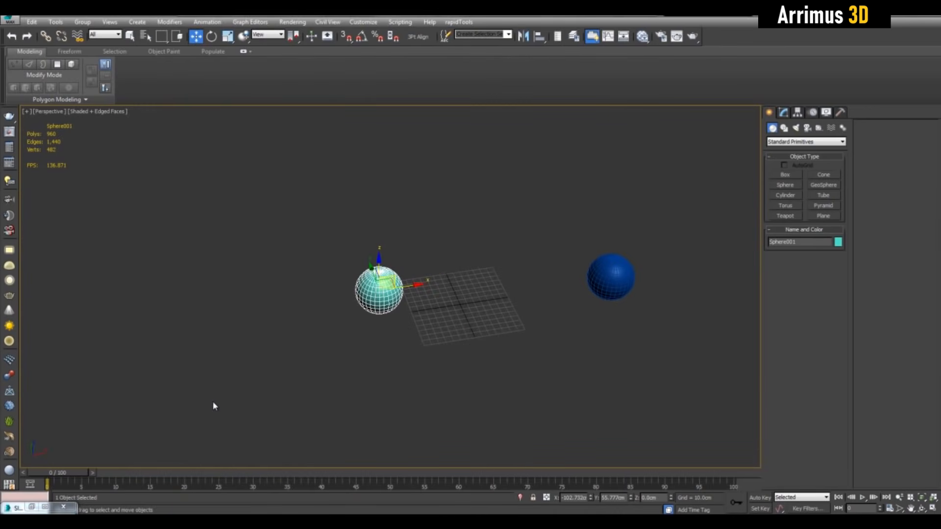
# - Bring back the Slate Material Editor and enable the Keyboard Shortcut Override Toggle
pyautogui.click(31, 508)
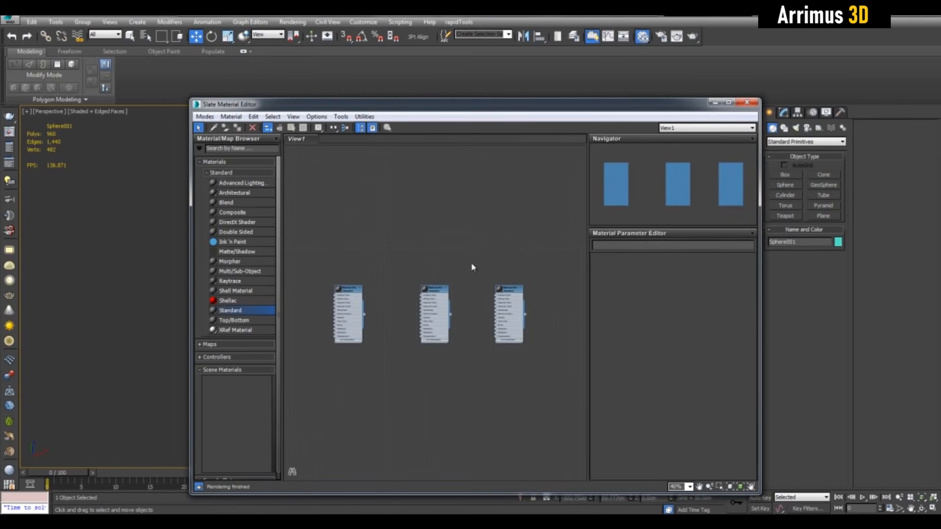
pyautogui.moveTo(438, 225); pyautogui.dragTo(448, 237, button='middle')
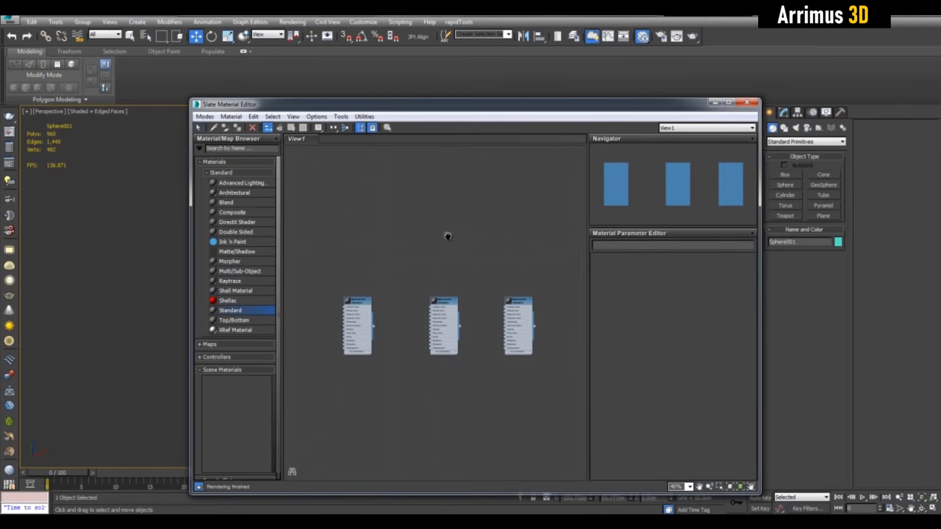
pyautogui.click(327, 37)
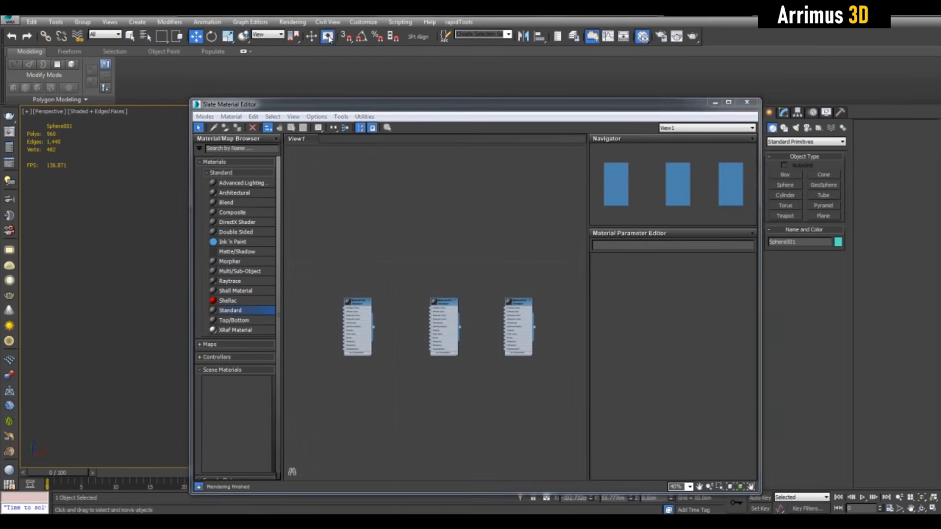
# - Zoom the node view to the extents of the middle material node, and next to the second and third nodes together
pyautogui.scroll(2, 435, 288)
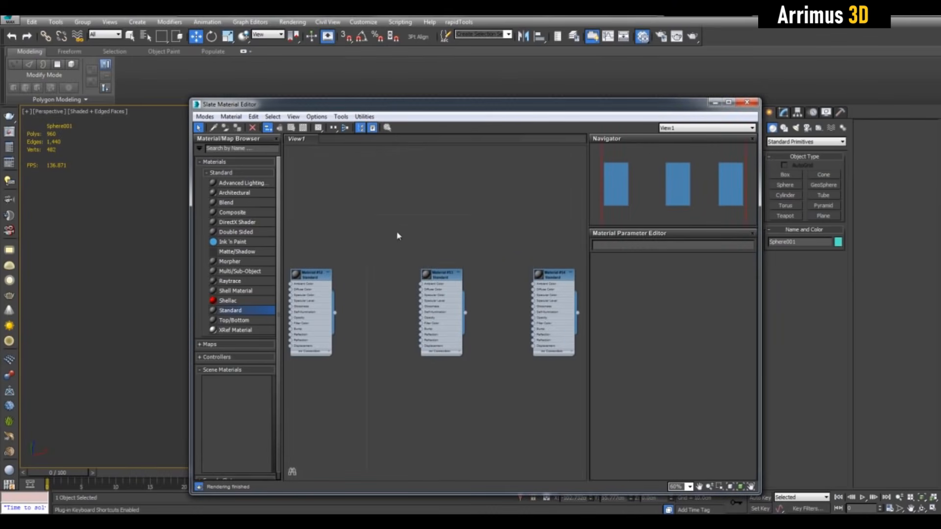
pyautogui.moveTo(397, 236); pyautogui.dragTo(499, 387)
pyautogui.press('z')
pyautogui.scroll(-5, 428, 257)
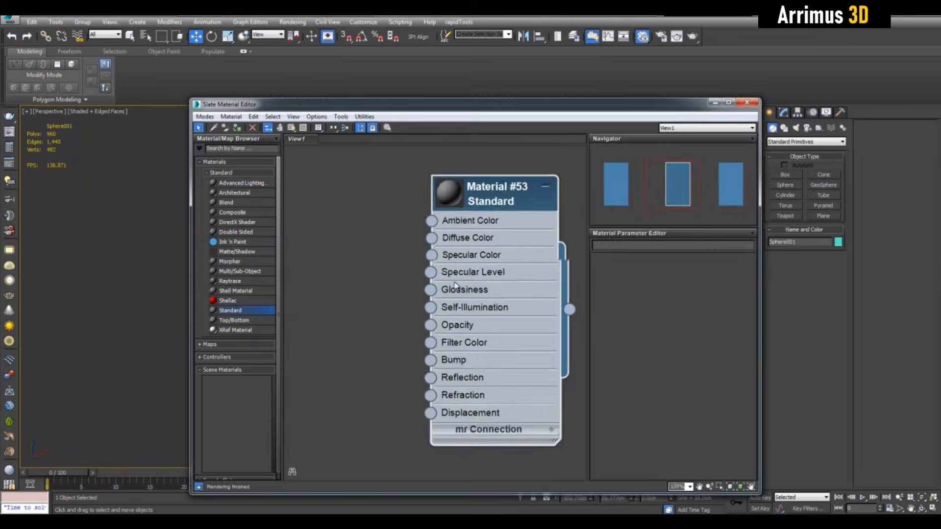
pyautogui.moveTo(342, 184); pyautogui.dragTo(584, 378)
pyautogui.press('z')
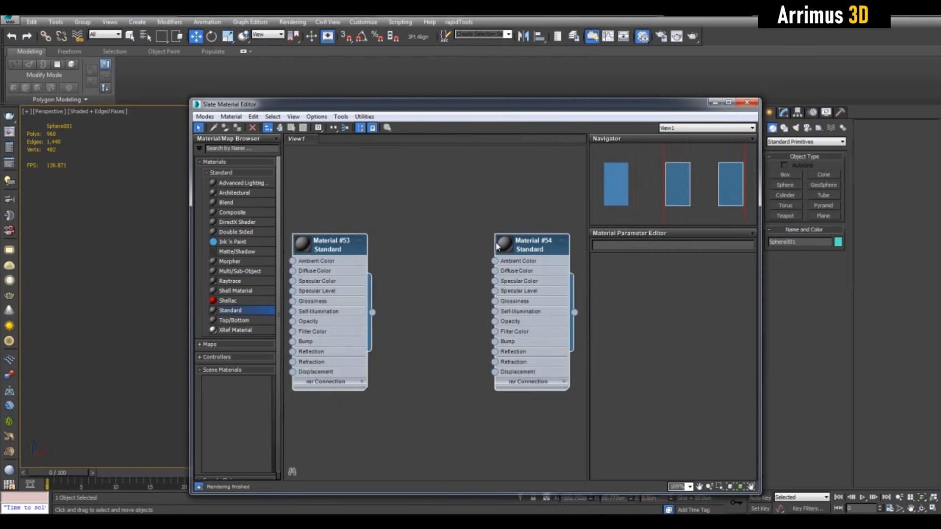
# - Check how the viewport frames the teal sphere, deselect it and return to the material editor
pyautogui.click(716, 102)
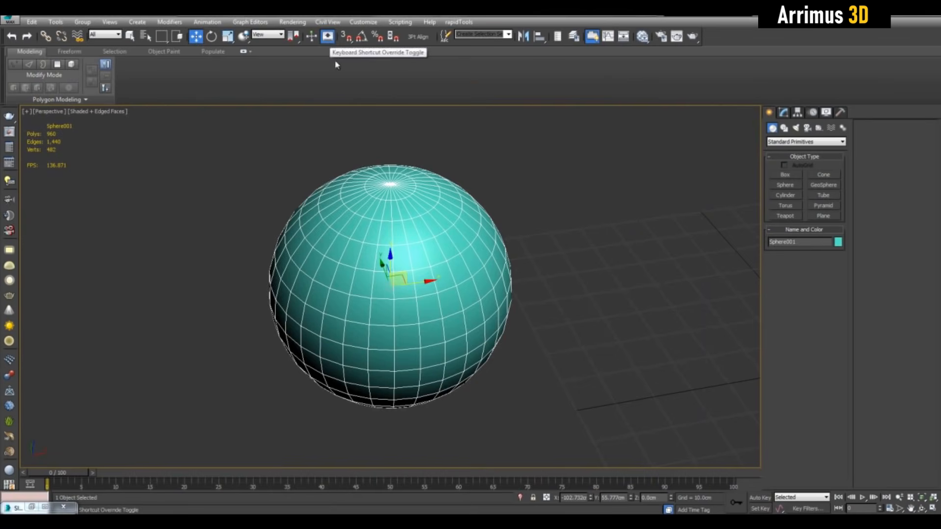
pyautogui.scroll(-6, 406, 172)
pyautogui.click(445, 207)
pyautogui.scroll(3, 461, 211)
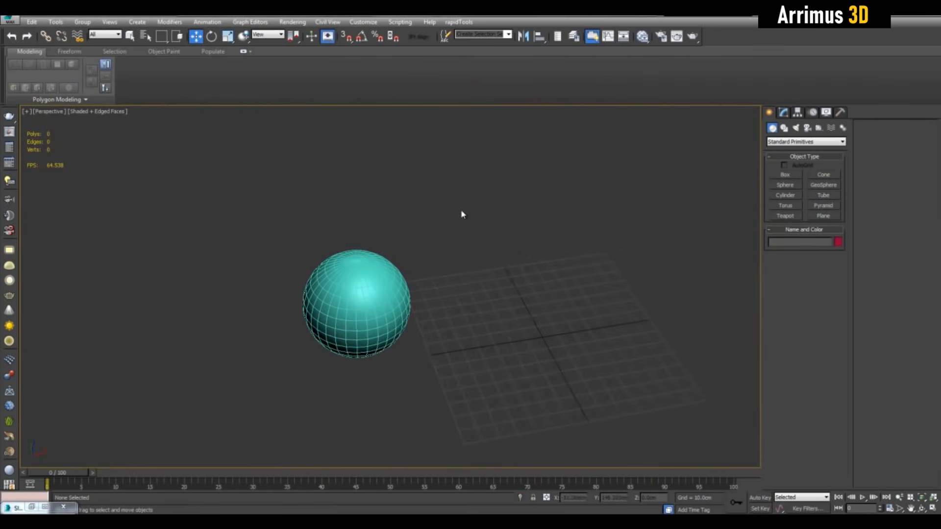
pyautogui.moveTo(483, 212)
pyautogui.mouseDown(button='middle')
pyautogui.moveTo(526, 207)
pyautogui.moveTo(497, 212)
pyautogui.mouseUp(button='middle')
pyautogui.click(29, 507)
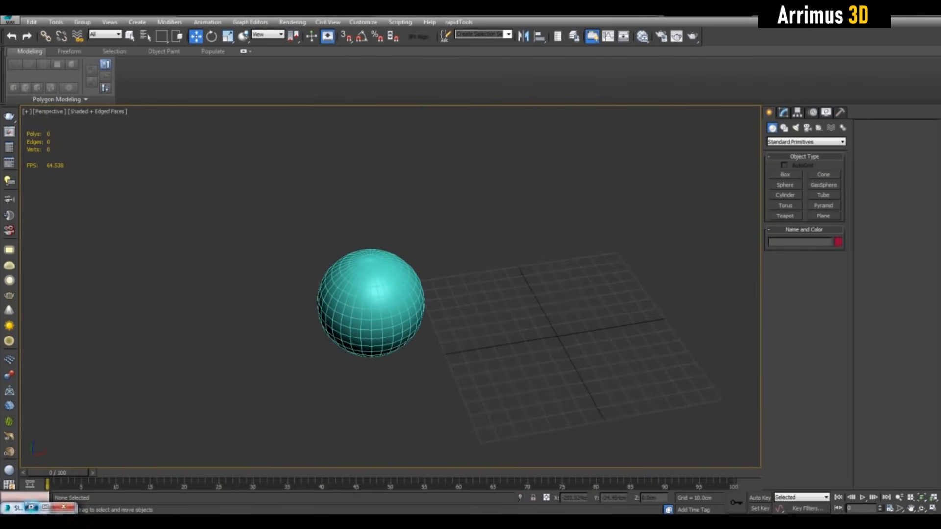
# - Look over the editor's menu commands, deselect the nodes and bring all three nodes back into view
pyautogui.click(272, 117)
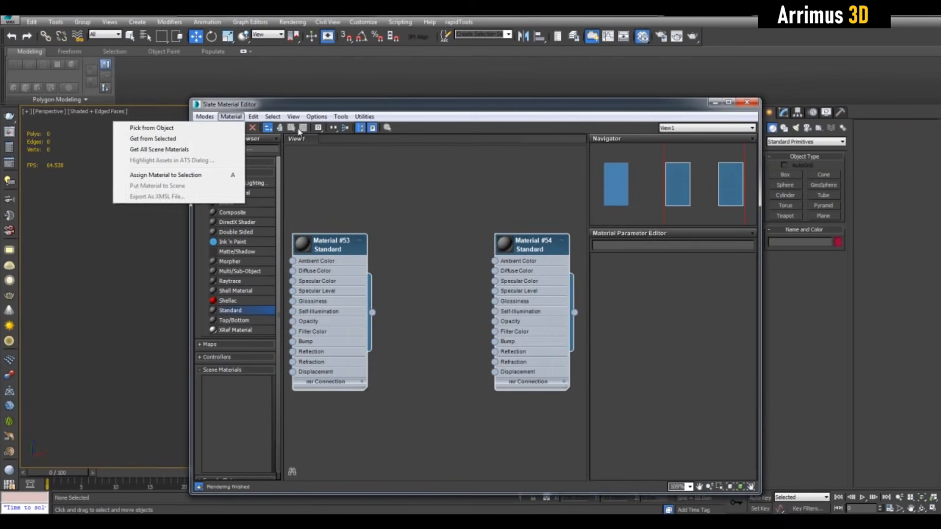
pyautogui.click(369, 169)
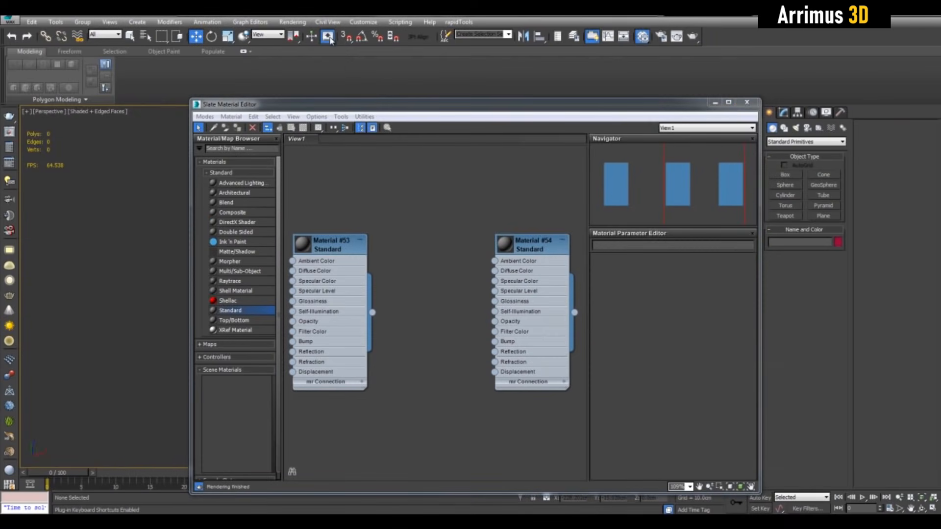
pyautogui.scroll(-2, 373, 207)
pyautogui.scroll(-2, 374, 204)
pyautogui.moveTo(376, 204); pyautogui.dragTo(406, 216, button='middle')
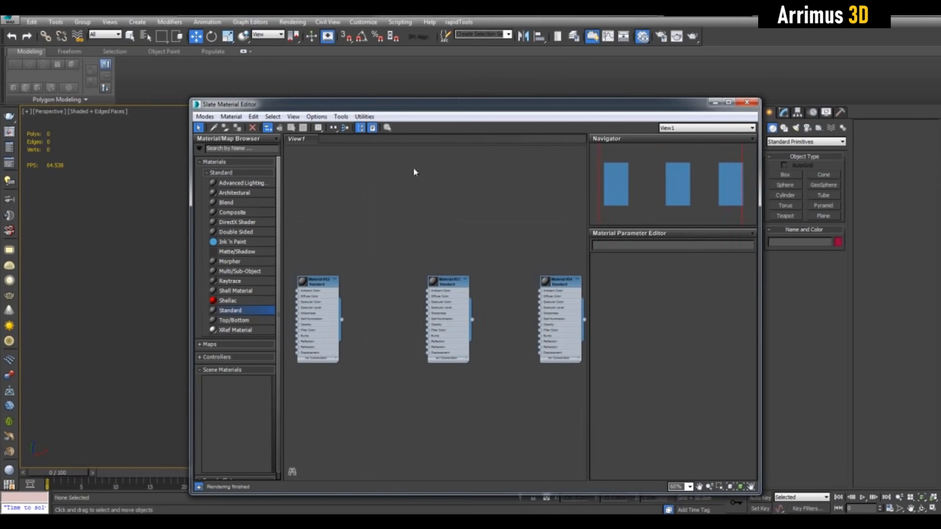
# - Inspect the teal sphere up close in the perspective viewport and reopen the material editor
pyautogui.click(715, 102)
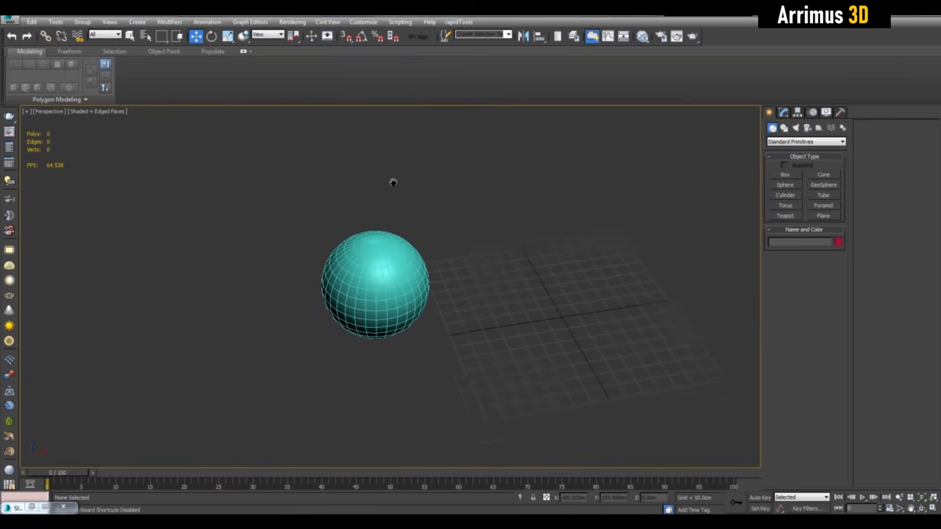
pyautogui.scroll(5, 338, 162)
pyautogui.moveTo(486, 212); pyautogui.dragTo(483, 247, button='middle')
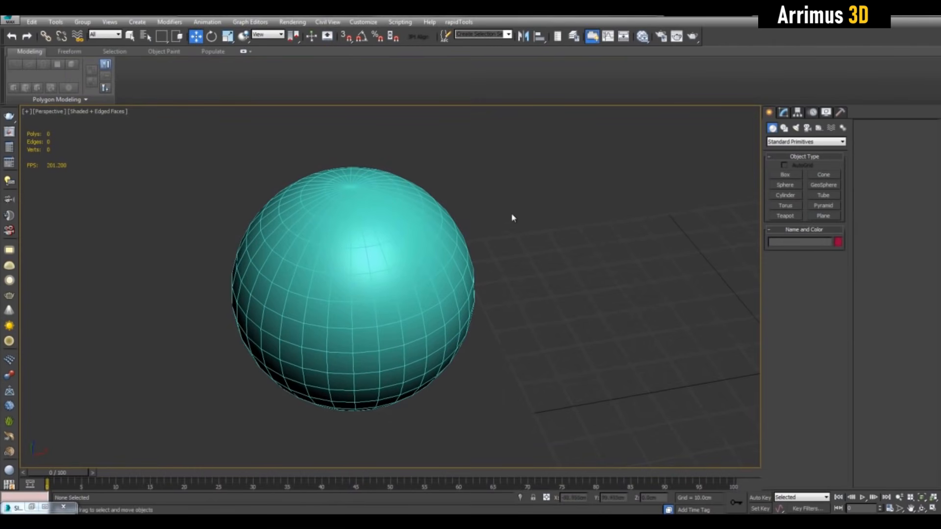
pyautogui.press('m')
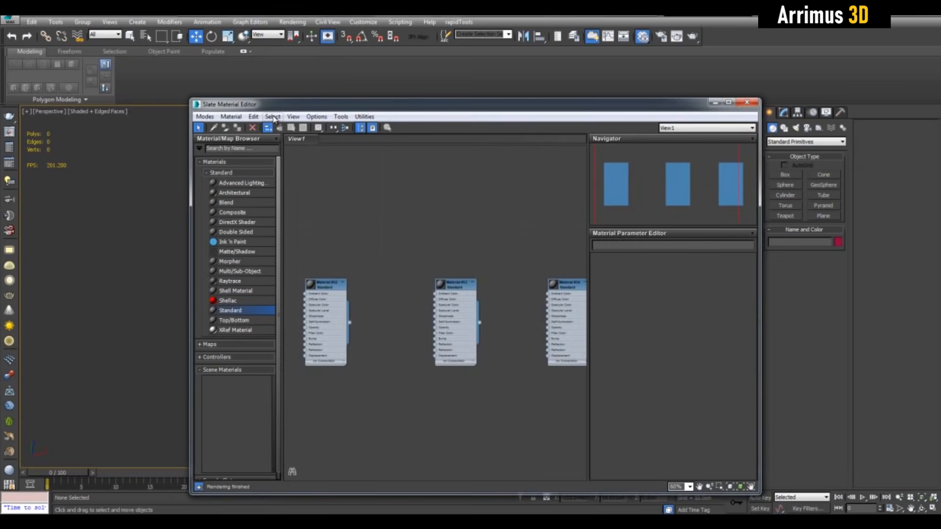
# - Check the view commands for the Zoom Region Tool and use it to magnify the first two material nodes
pyautogui.click(294, 117)
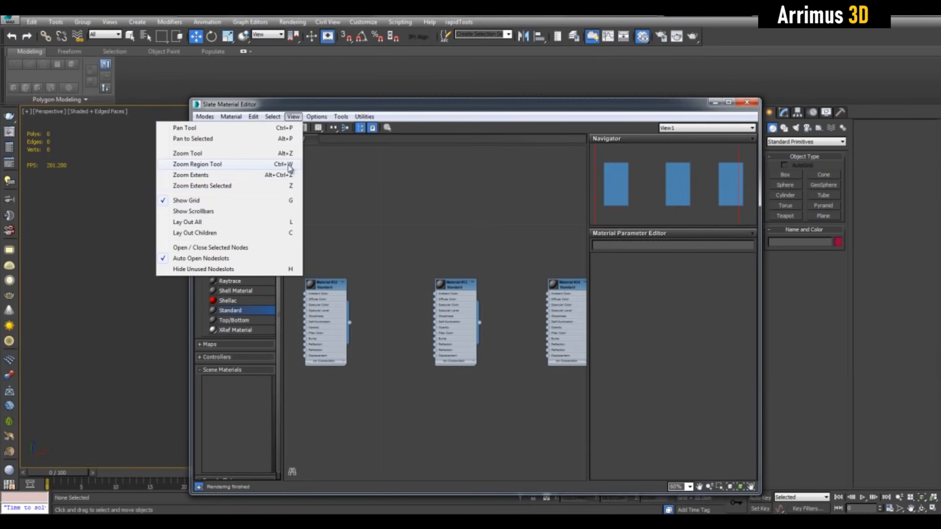
pyautogui.click(369, 187)
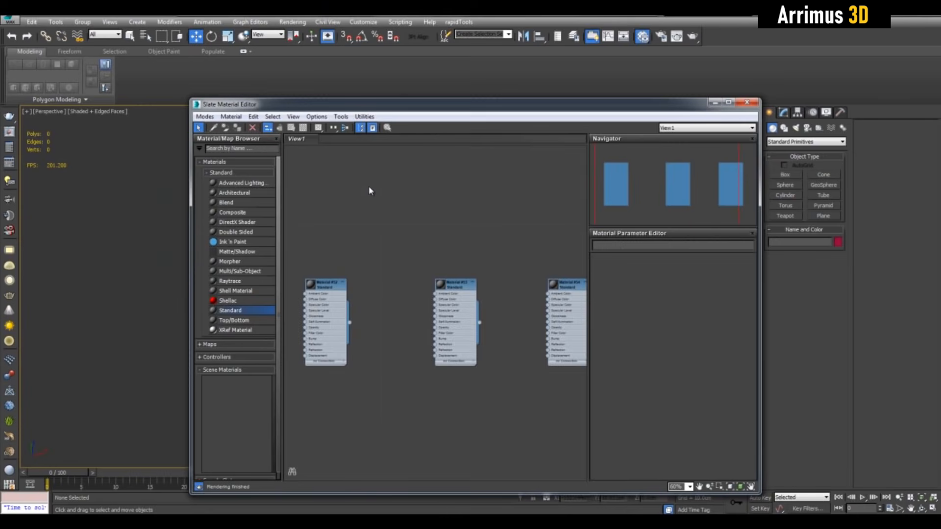
pyautogui.scroll(-2, 368, 186)
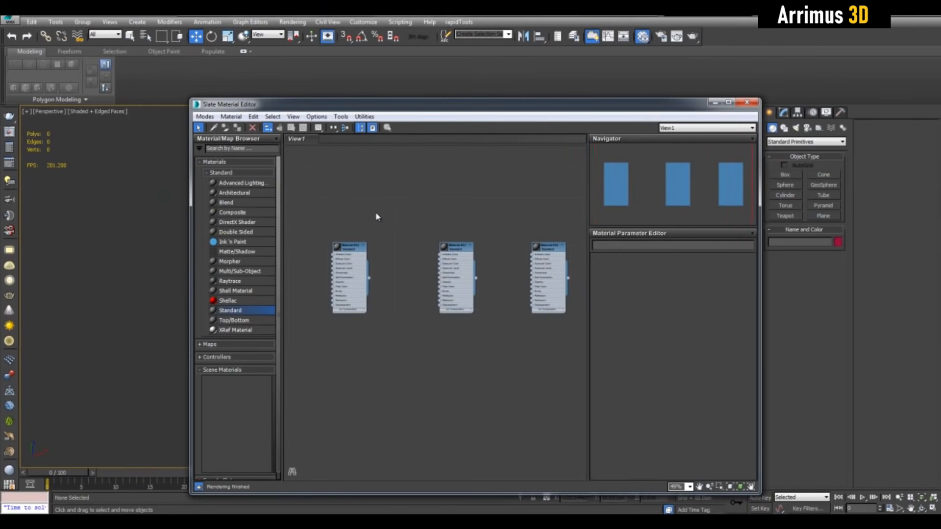
pyautogui.hotkey('ctrl', 'w')
pyautogui.moveTo(312, 209); pyautogui.dragTo(479, 325)
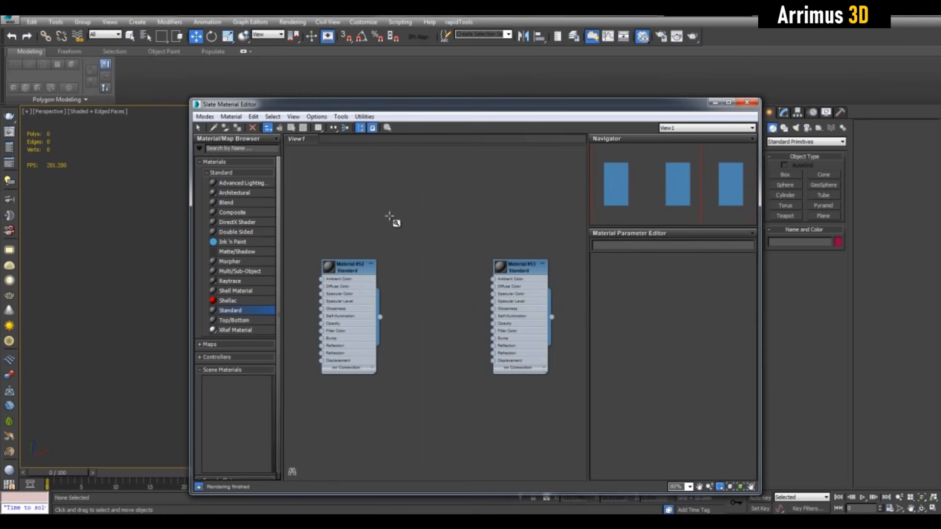
pyautogui.rightClick(399, 264)
pyautogui.scroll(-5, 413, 260)
pyautogui.moveTo(442, 266); pyautogui.dragTo(405, 261, button='middle')
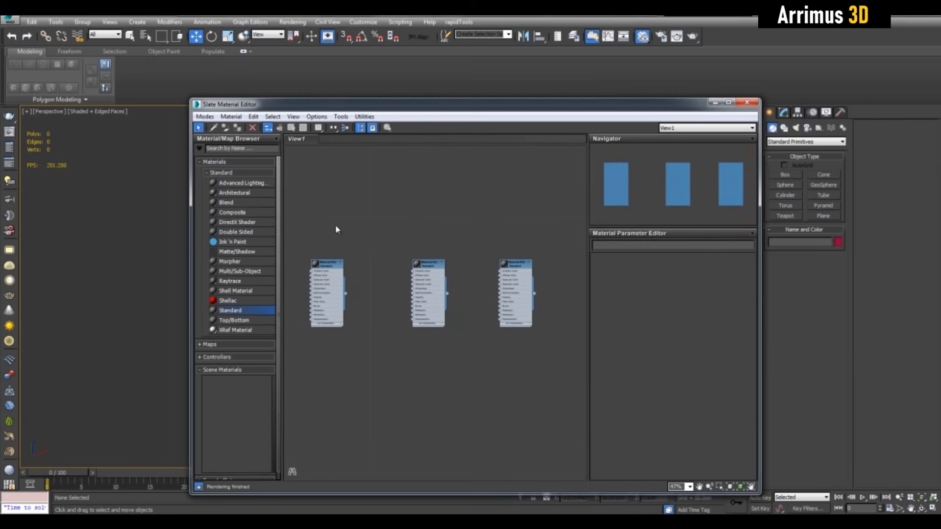
# - Duplicate the row of three material nodes twice, placing the copies as two offset rows above the original
pyautogui.scroll(-2, 426, 304)
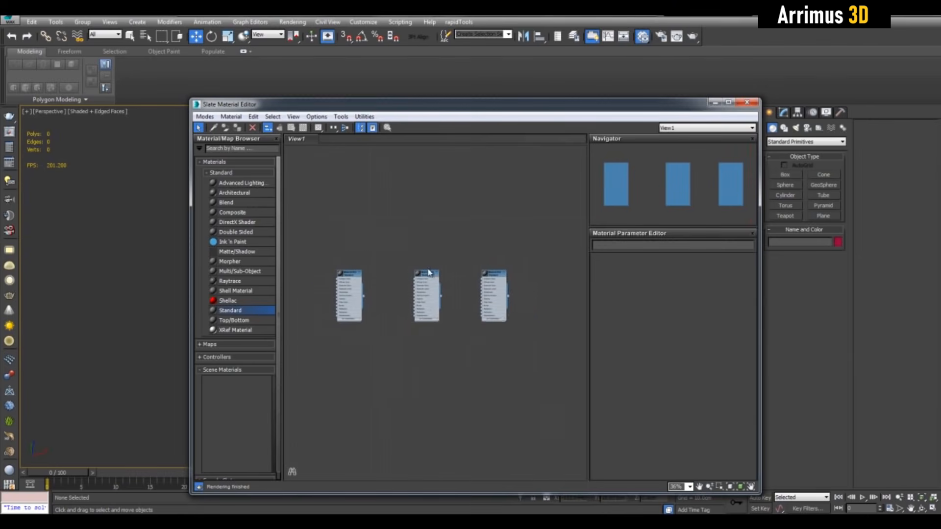
pyautogui.moveTo(464, 281); pyautogui.dragTo(495, 311, button='middle')
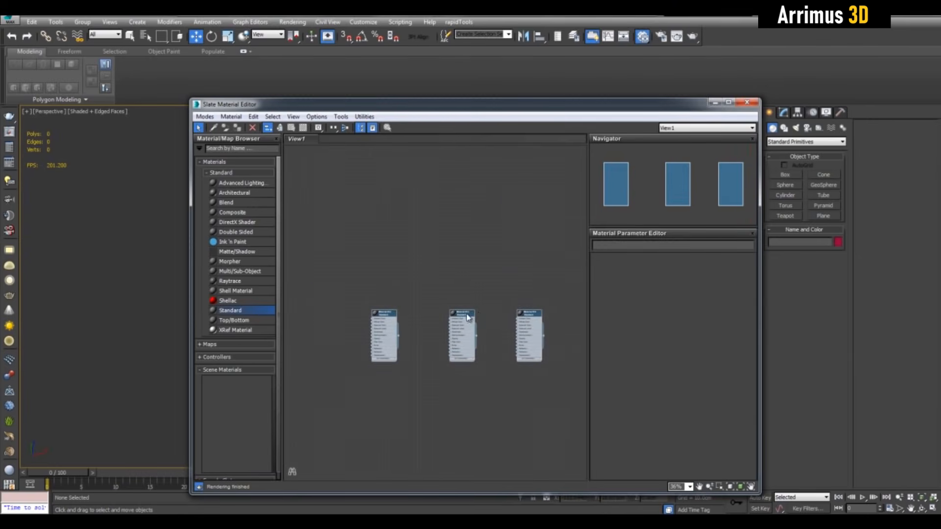
pyautogui.moveTo(463, 315)
pyautogui.keyDown('shift'); pyautogui.mouseDown()
pyautogui.moveTo(488, 250)
pyautogui.moveTo(520, 204)
pyautogui.mouseUp(); pyautogui.keyUp('shift')
pyautogui.scroll(-4, 468, 257)
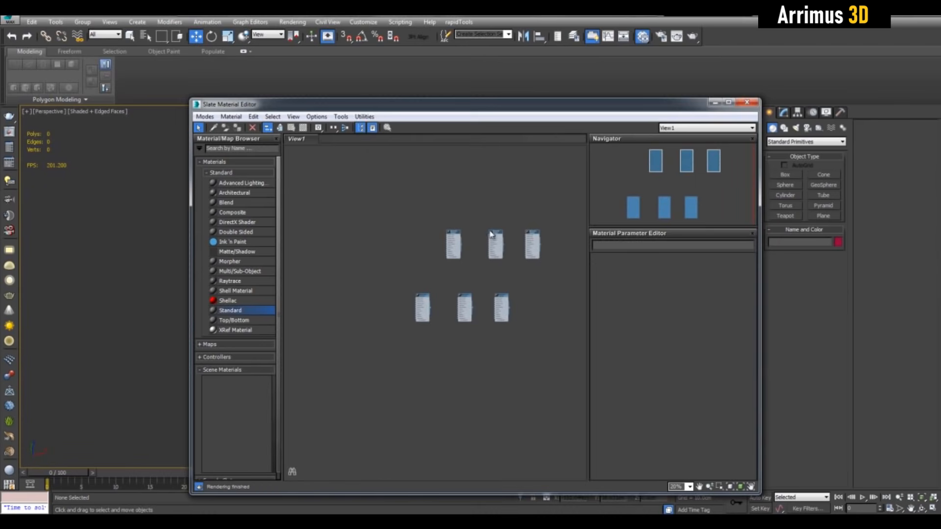
pyautogui.keyDown('shift'); pyautogui.moveTo(493, 234); pyautogui.dragTo(378, 174); pyautogui.keyUp('shift')
pyautogui.moveTo(460, 234)
pyautogui.mouseDown(button='middle')
pyautogui.moveTo(460, 257)
pyautogui.moveTo(480, 238)
pyautogui.mouseUp(button='middle')
pyautogui.click(481, 368)
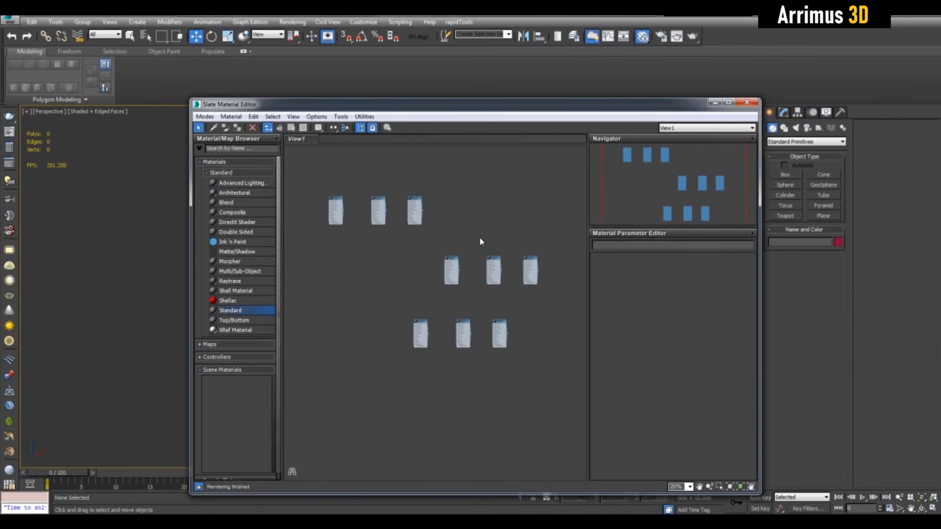
# - Magnify the middle row of nodes with the Zoom Region Tool, followed by a tighter region around its second and third nodes
pyautogui.hotkey('ctrl', 'w')
pyautogui.moveTo(432, 243); pyautogui.dragTo(547, 296)
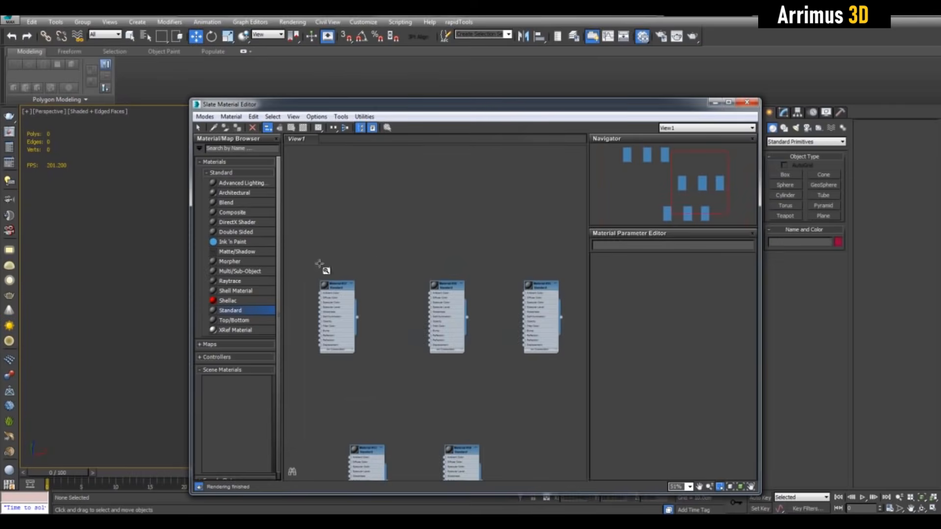
pyautogui.press('Escape')
pyautogui.moveTo(408, 294); pyautogui.dragTo(389, 284, button='middle')
pyautogui.hotkey('ctrl', 'w')
pyautogui.moveTo(388, 231); pyautogui.dragTo(569, 375)
pyautogui.press('Escape')
pyautogui.scroll(-10, 403, 254)
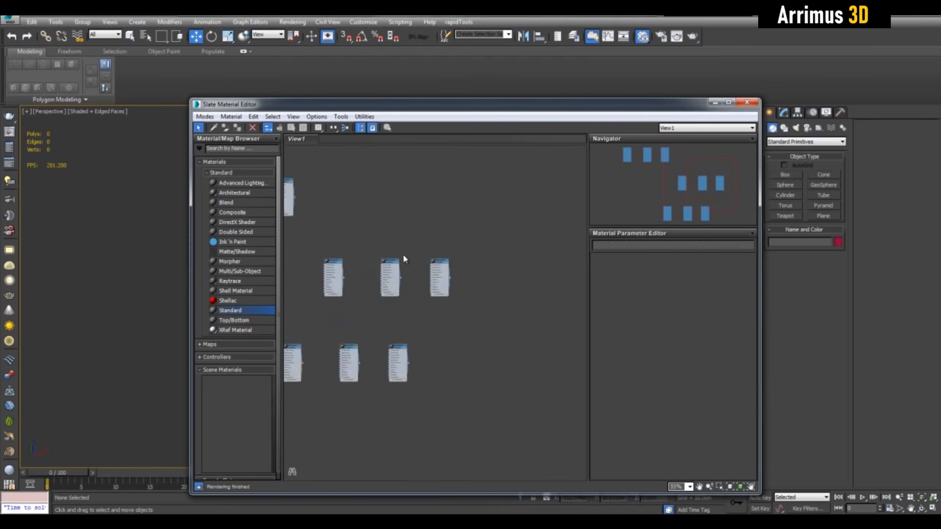
# - Select the three nodes of the middle row and frame them with Zoom Extents Selected
pyautogui.scroll(5, 401, 262)
pyautogui.moveTo(337, 237); pyautogui.dragTo(492, 297)
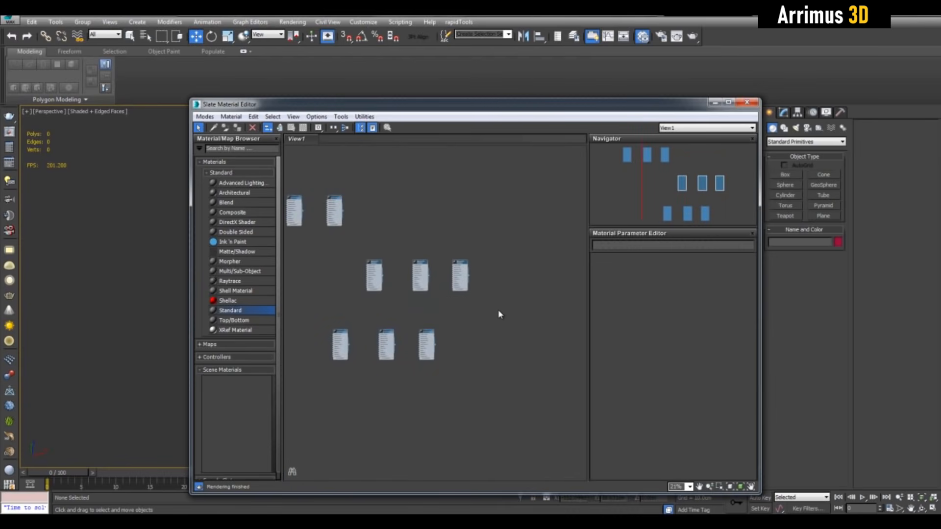
pyautogui.press('z')
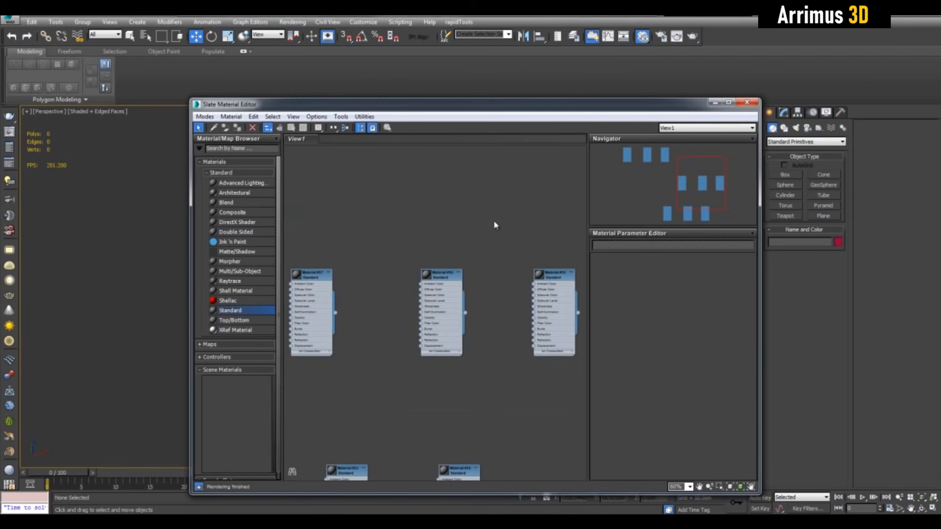
# - Move around the node view with the Pan Tool, and magnify the first node of the middle row
pyautogui.click(700, 486)
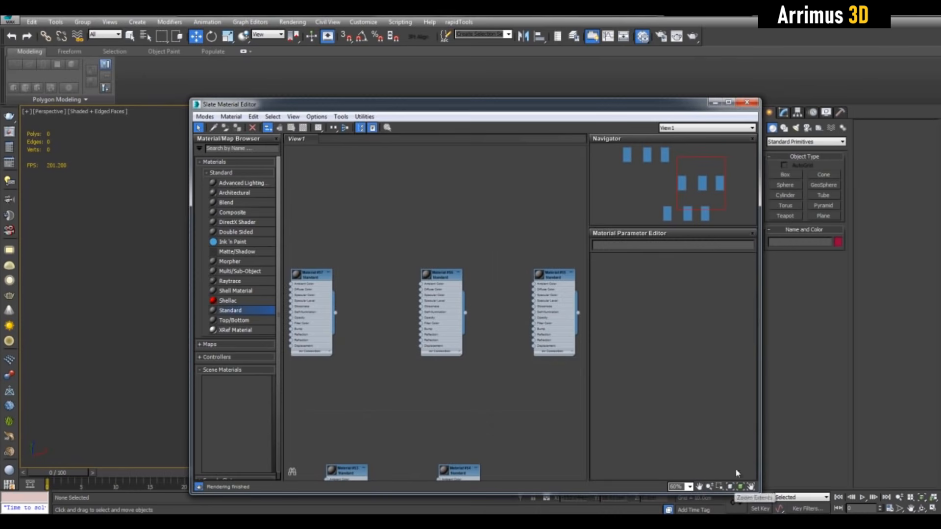
pyautogui.moveTo(407, 311); pyautogui.dragTo(449, 297)
pyautogui.moveTo(449, 297); pyautogui.dragTo(440, 300, button='middle')
pyautogui.moveTo(444, 242); pyautogui.dragTo(443, 240, button='middle')
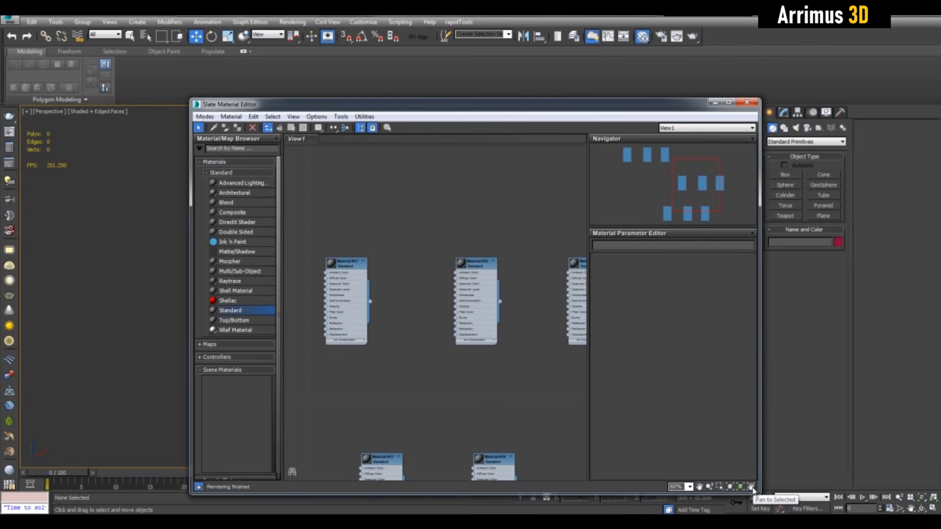
pyautogui.press('z')
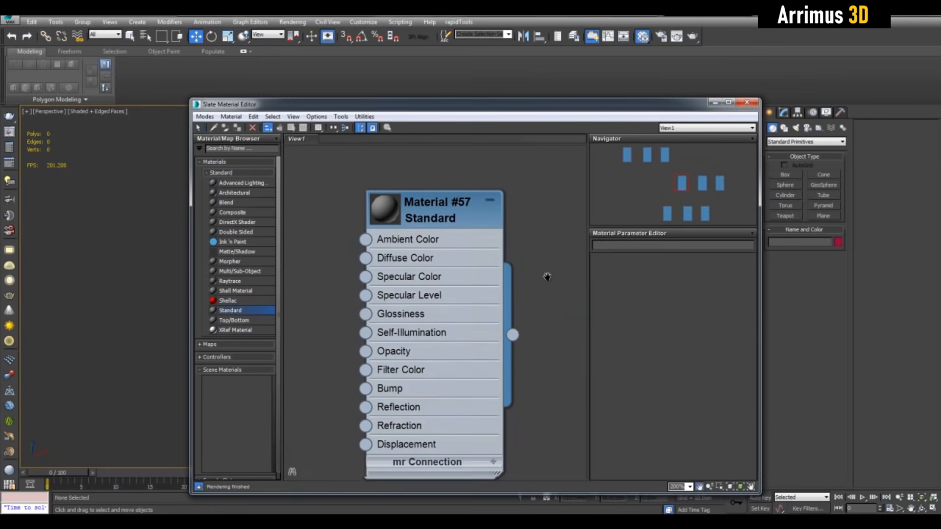
# - Delete all material nodes except Material #52 and frame the remaining node in the view
pyautogui.scroll(-5, 460, 305)
pyautogui.scroll(-3, 420, 241)
pyautogui.moveTo(336, 214); pyautogui.dragTo(508, 283)
pyautogui.scroll(3, 511, 286)
pyautogui.press('Delete')
pyautogui.moveTo(424, 302); pyautogui.dragTo(506, 298, button='middle')
pyautogui.moveTo(513, 270); pyautogui.dragTo(396, 379)
pyautogui.press('Delete')
pyautogui.press('z')
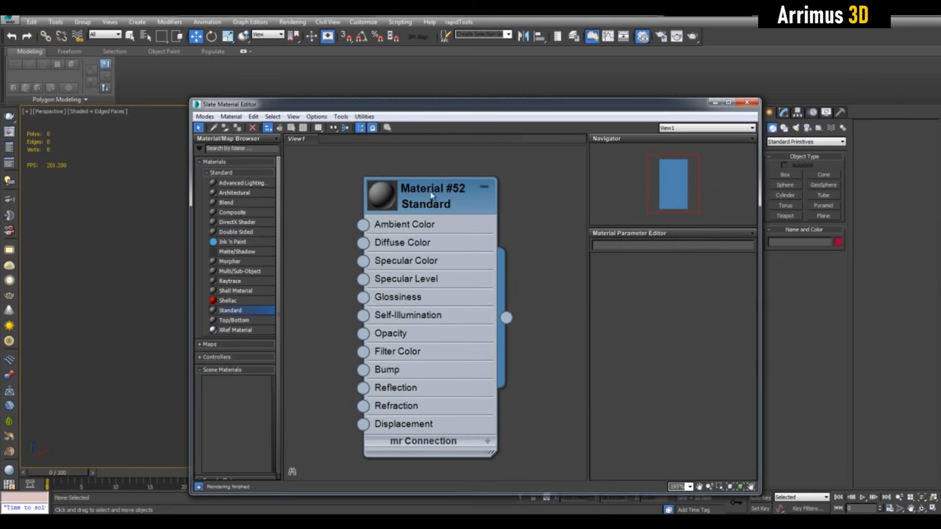
# - Collapse the Material #52 node to its header, expand its slots again and deselect it
pyautogui.scroll(-1, 520, 219)
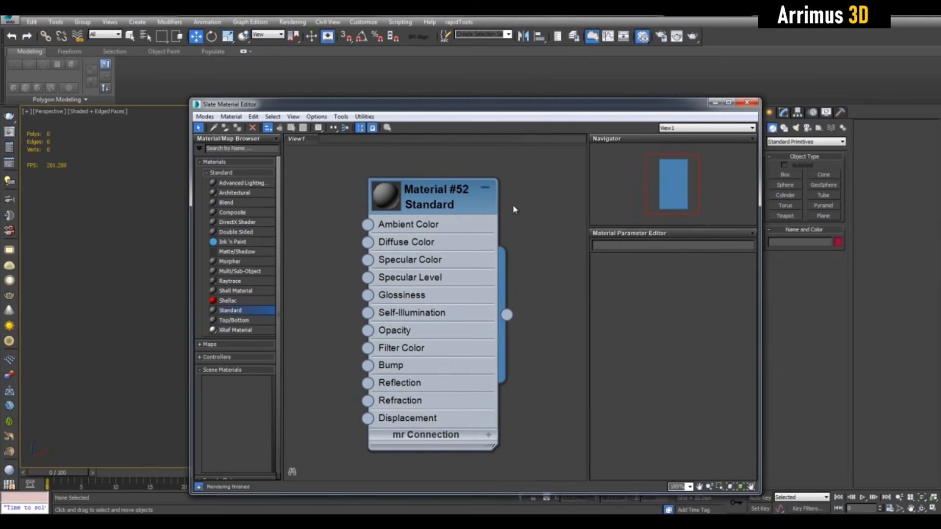
pyautogui.click(486, 190)
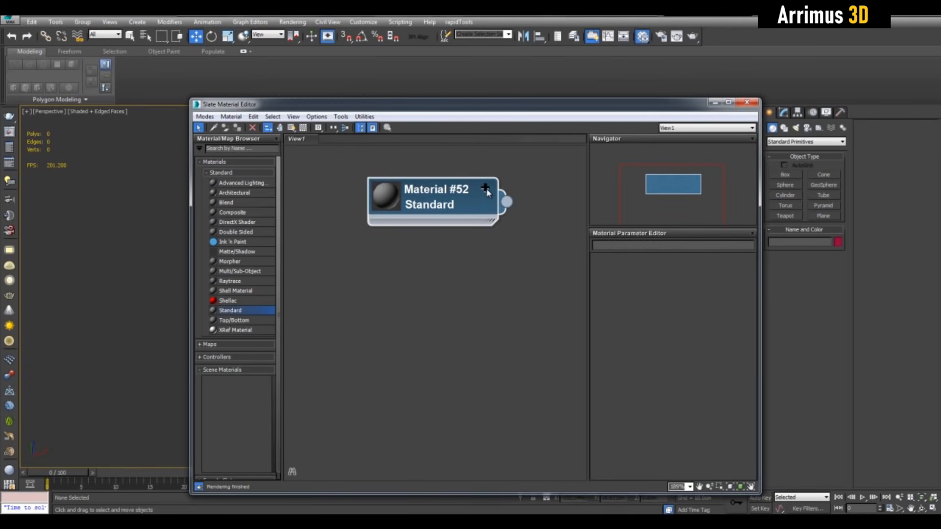
pyautogui.click(486, 189)
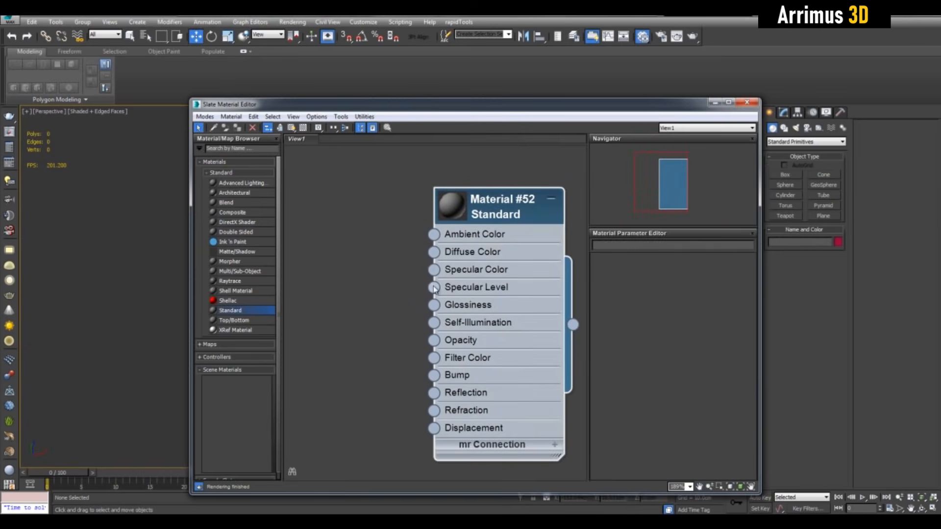
pyautogui.moveTo(374, 261)
pyautogui.mouseDown(button='middle')
pyautogui.moveTo(348, 247)
pyautogui.moveTo(364, 227)
pyautogui.moveTo(376, 254)
pyautogui.moveTo(348, 230)
pyautogui.moveTo(381, 248)
pyautogui.mouseUp(button='middle')
pyautogui.scroll(-2, 376, 255)
pyautogui.click(375, 254)
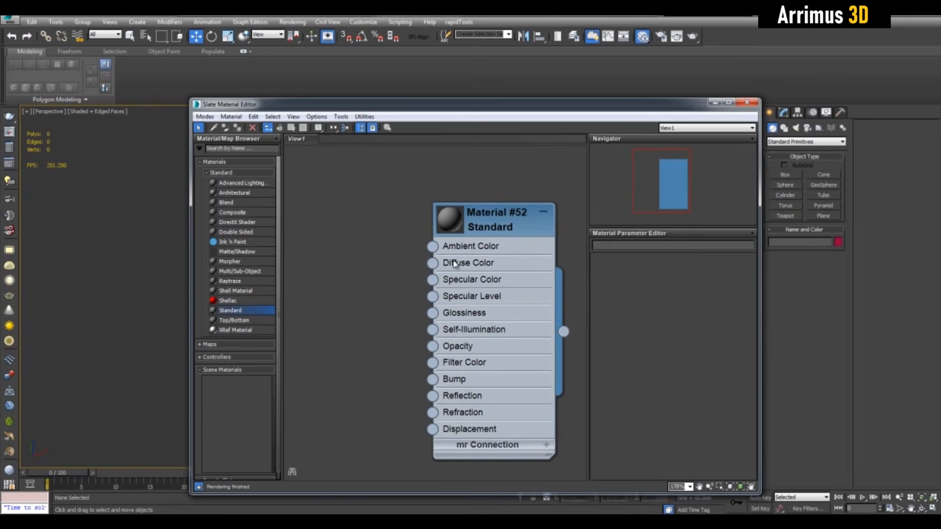
# - Add a standard Checker map node in the empty space to the left of the material node
pyautogui.moveTo(361, 257); pyautogui.dragTo(374, 248, button='middle')
pyautogui.rightClick(341, 228)
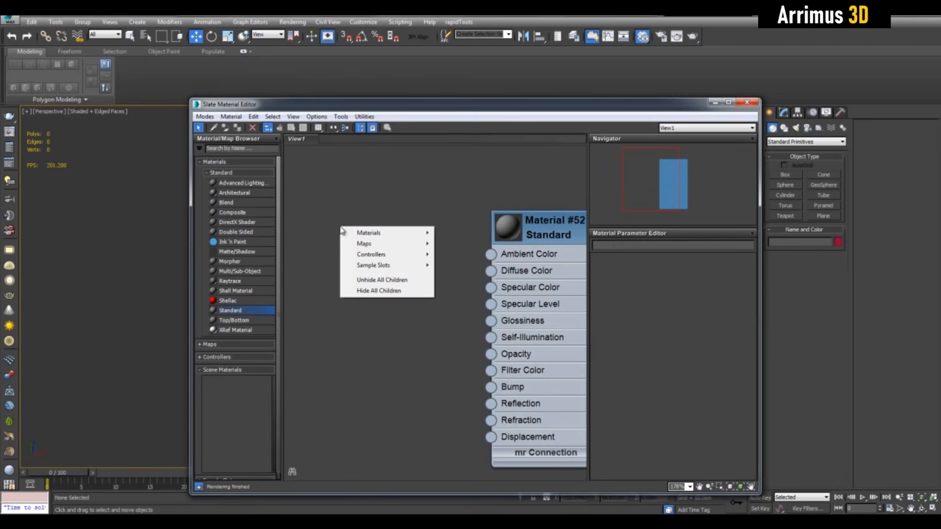
pyautogui.moveTo(363, 243)
pyautogui.moveTo(326, 244)
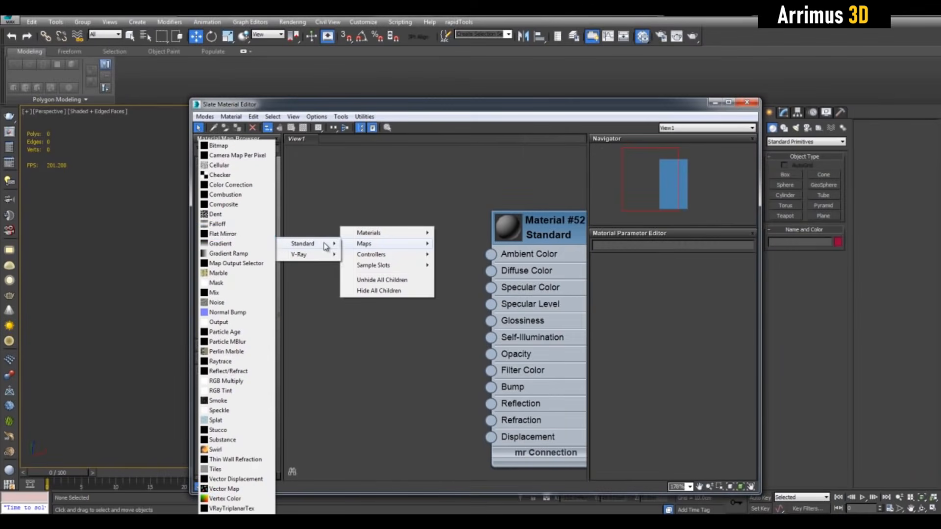
pyautogui.click(220, 175)
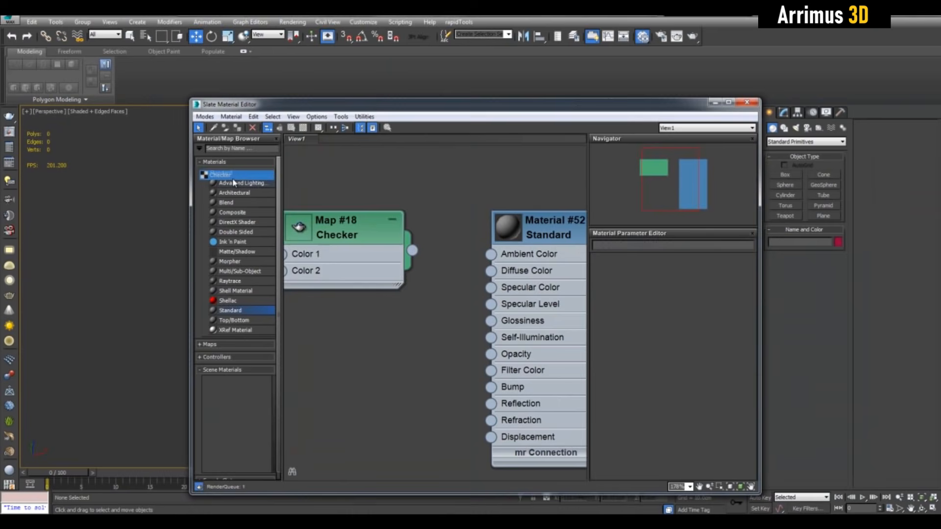
pyautogui.moveTo(435, 216)
pyautogui.mouseDown(button='middle')
pyautogui.moveTo(456, 207)
pyautogui.moveTo(435, 232)
pyautogui.mouseUp(button='middle')
pyautogui.scroll(-2, 454, 222)
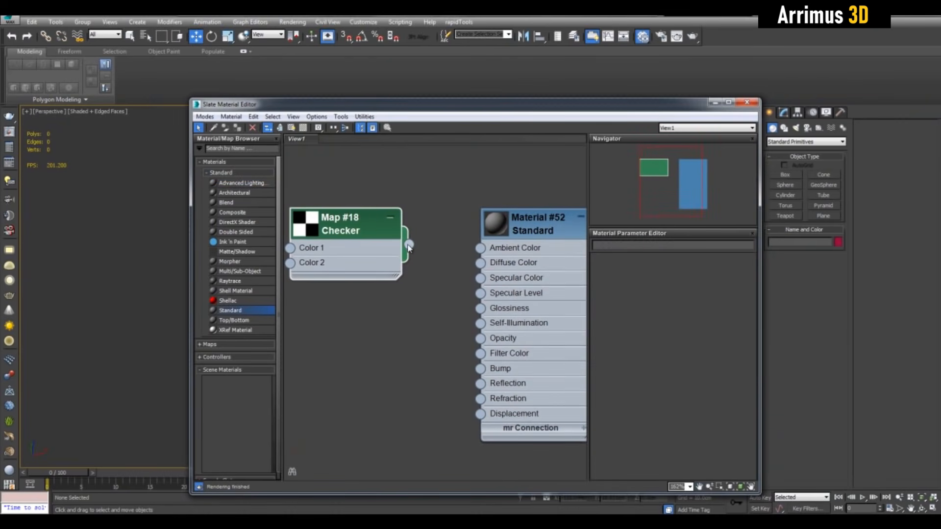
# - Wire the Checker map's output to the material's Diffuse Color slot, detach the wire and reconnect it to the same slot
pyautogui.moveTo(451, 278); pyautogui.dragTo(481, 266)
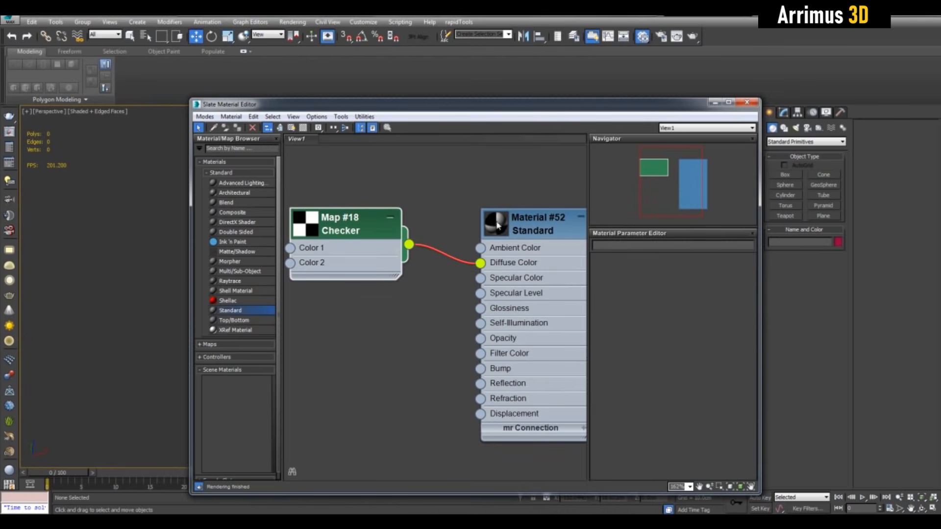
pyautogui.moveTo(481, 263); pyautogui.dragTo(446, 279)
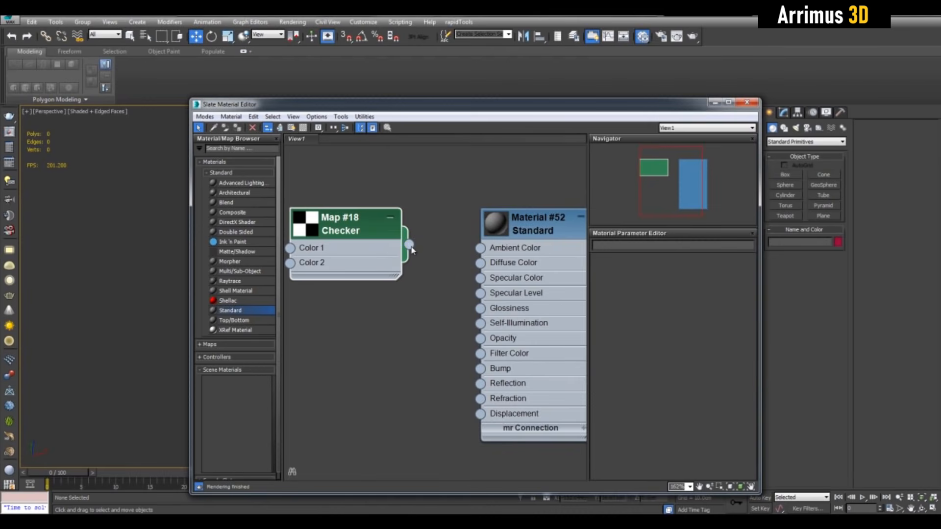
pyautogui.moveTo(412, 249); pyautogui.dragTo(480, 263)
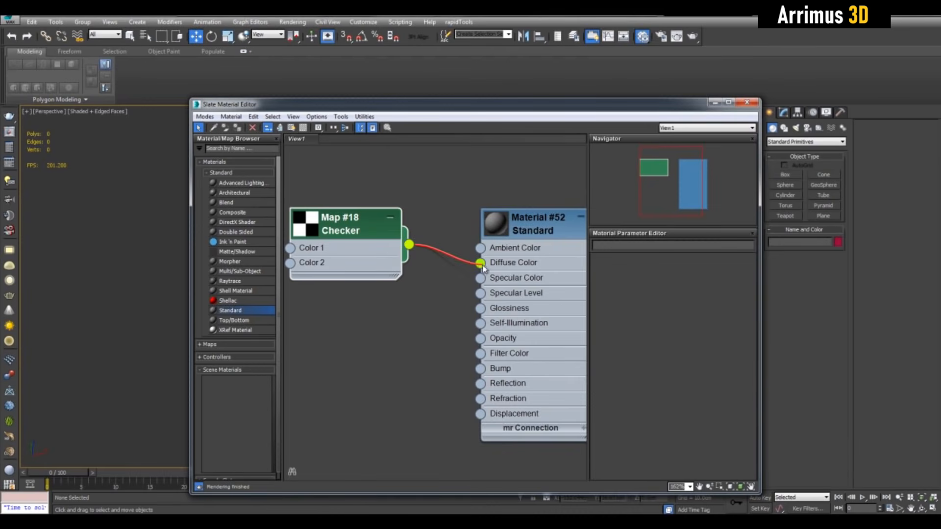
# - Enlarge the preview sphere of the Standard material node to inspect the checker pattern, and shrink it back
pyautogui.doubleClick(495, 228)
pyautogui.moveTo(537, 309); pyautogui.dragTo(450, 269, button='middle')
pyautogui.moveTo(423, 235); pyautogui.dragTo(467, 269, button='middle')
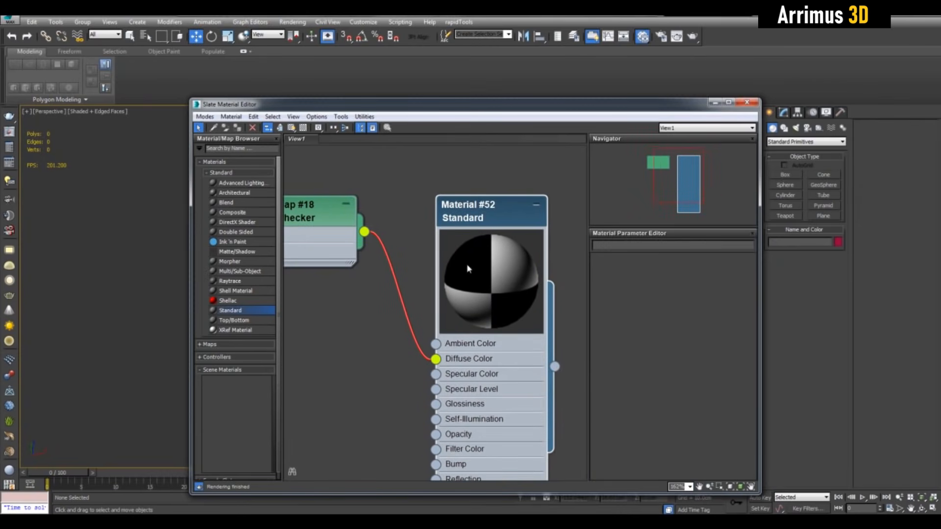
pyautogui.doubleClick(481, 266)
pyautogui.moveTo(448, 216); pyautogui.dragTo(461, 245, button='middle')
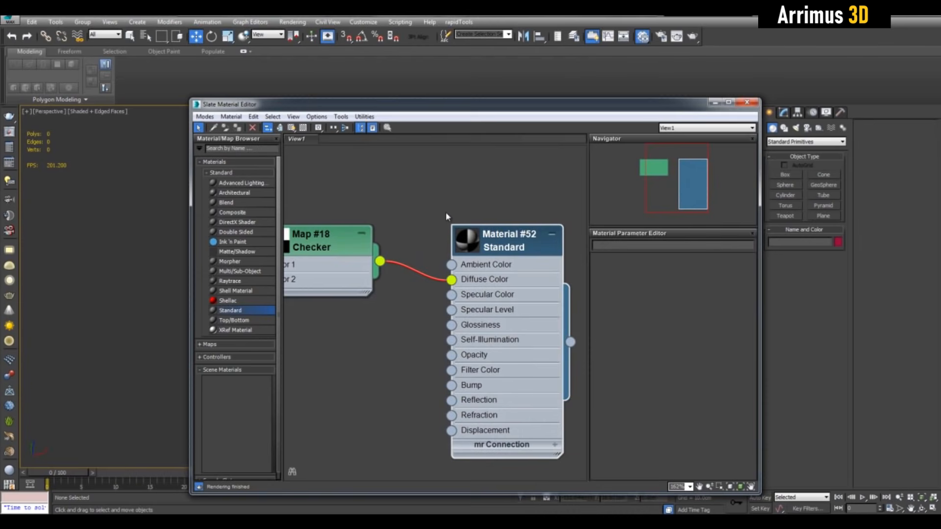
# - Expand the Standard maps in the Material/Map Browser and place a Smoke map node below the Checker node
pyautogui.moveTo(446, 205); pyautogui.dragTo(501, 197, button='middle')
pyautogui.click(225, 344)
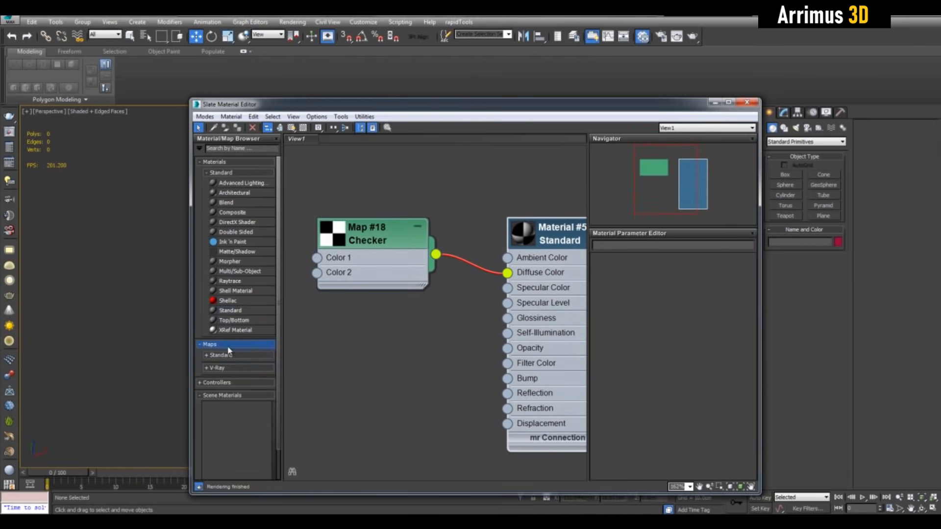
pyautogui.click(232, 356)
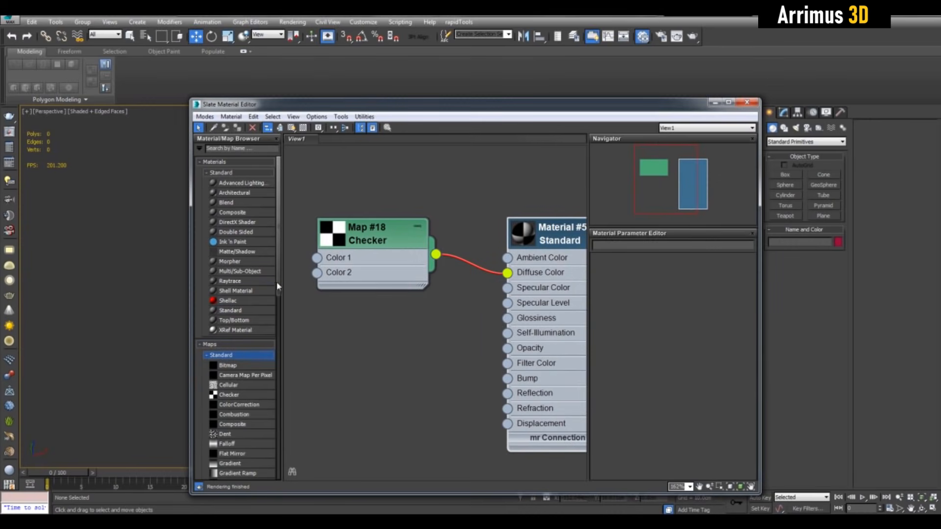
pyautogui.moveTo(277, 282); pyautogui.dragTo(276, 375)
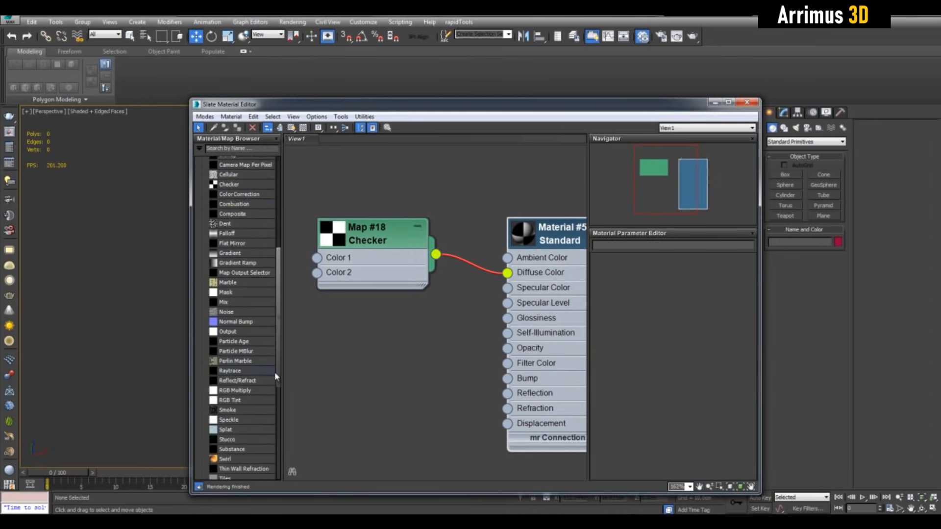
pyautogui.moveTo(234, 414); pyautogui.dragTo(347, 333)
pyautogui.moveTo(445, 317); pyautogui.dragTo(418, 306, button='middle')
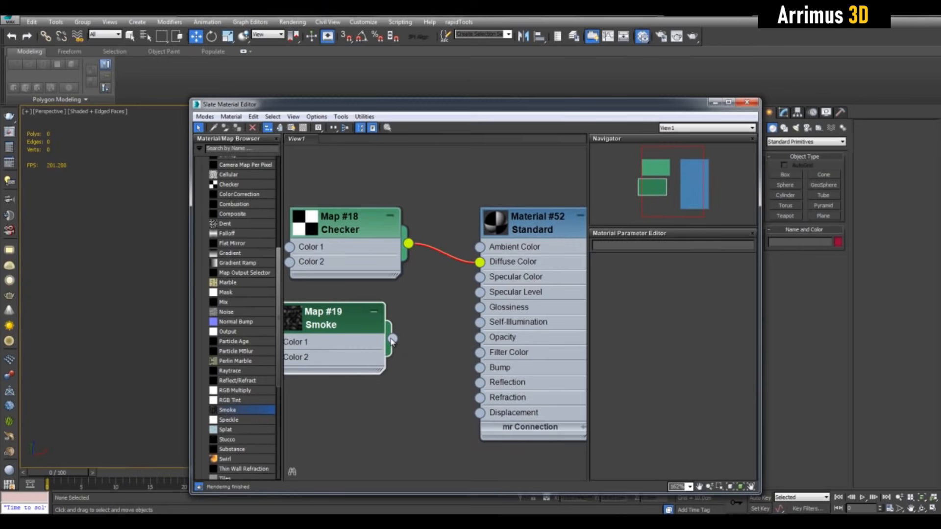
# - Wire the Smoke map's output to both the Specular Level and Opacity slots of the Standard material
pyautogui.moveTo(454, 334); pyautogui.dragTo(481, 292)
pyautogui.moveTo(451, 342); pyautogui.dragTo(426, 296, button='middle')
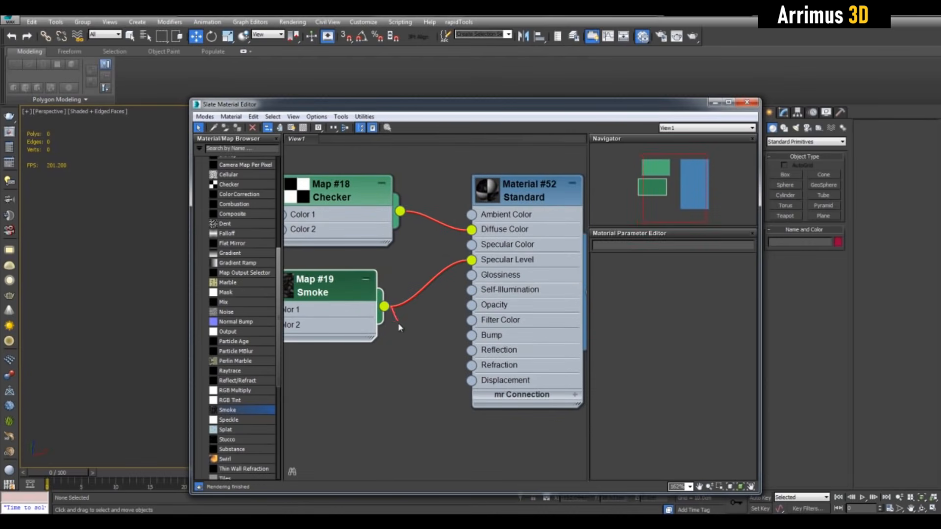
pyautogui.moveTo(438, 341); pyautogui.dragTo(471, 305)
pyautogui.moveTo(428, 319); pyautogui.dragTo(441, 334, button='middle')
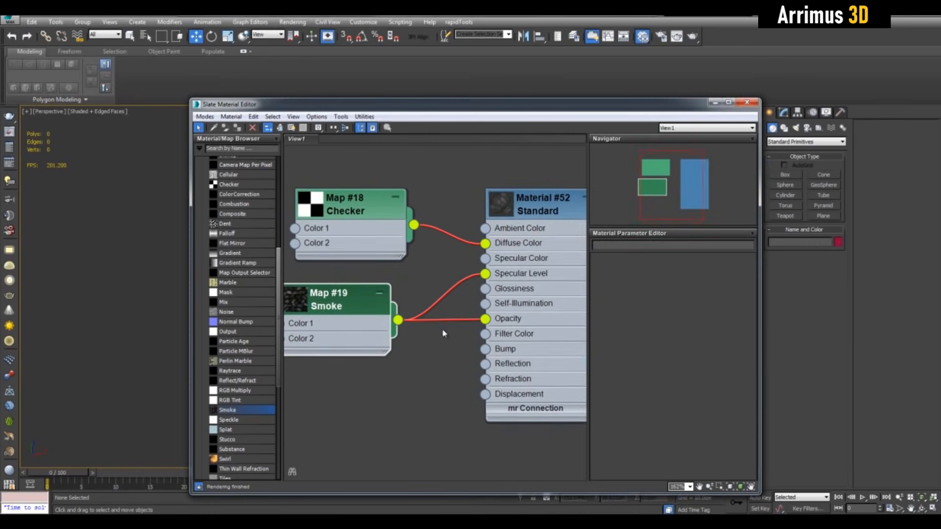
pyautogui.moveTo(433, 301)
pyautogui.mouseDown(button='middle')
pyautogui.moveTo(445, 288)
pyautogui.moveTo(450, 299)
pyautogui.moveTo(440, 294)
pyautogui.mouseUp(button='middle')
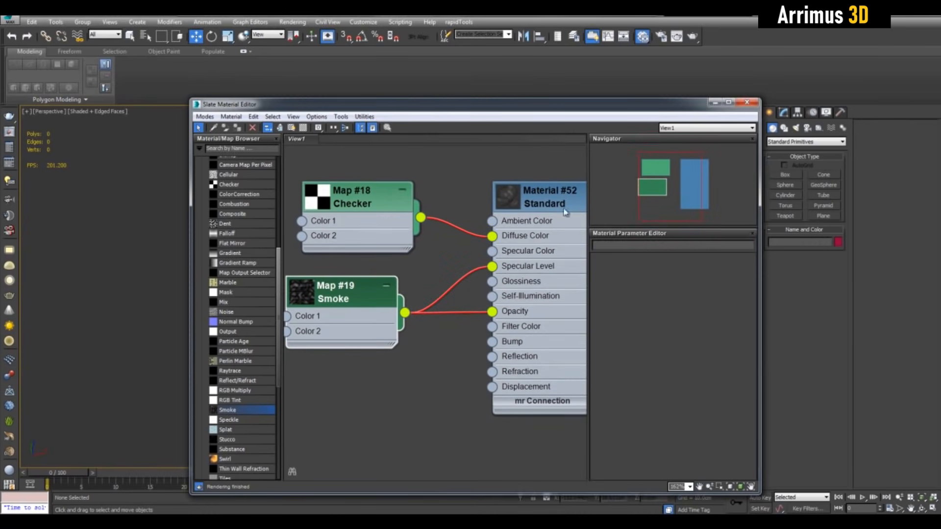
pyautogui.scroll(-2, 405, 250)
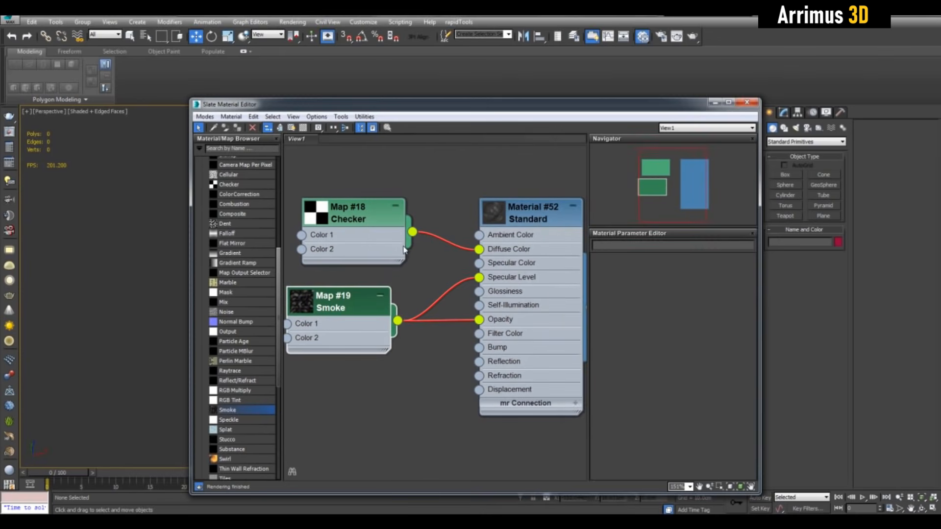
# - Open the parameters of the Standard material, the Checker map and the Smoke map one after another
pyautogui.doubleClick(534, 219)
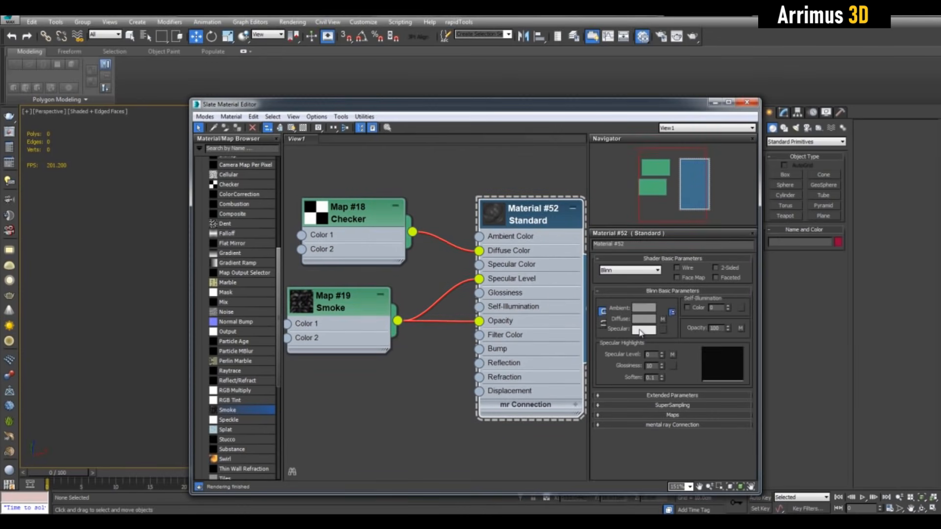
pyautogui.moveTo(534, 202); pyautogui.dragTo(498, 216, button='middle')
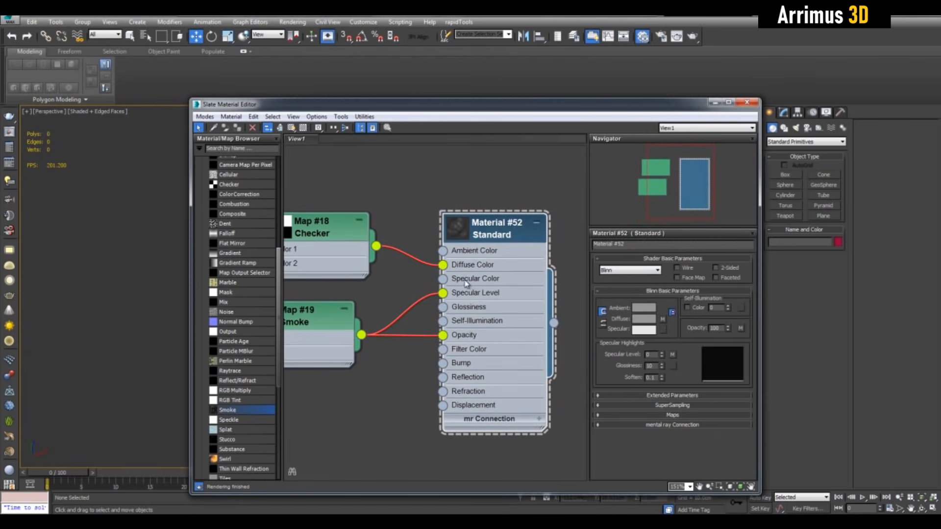
pyautogui.moveTo(371, 267); pyautogui.dragTo(462, 260, button='middle')
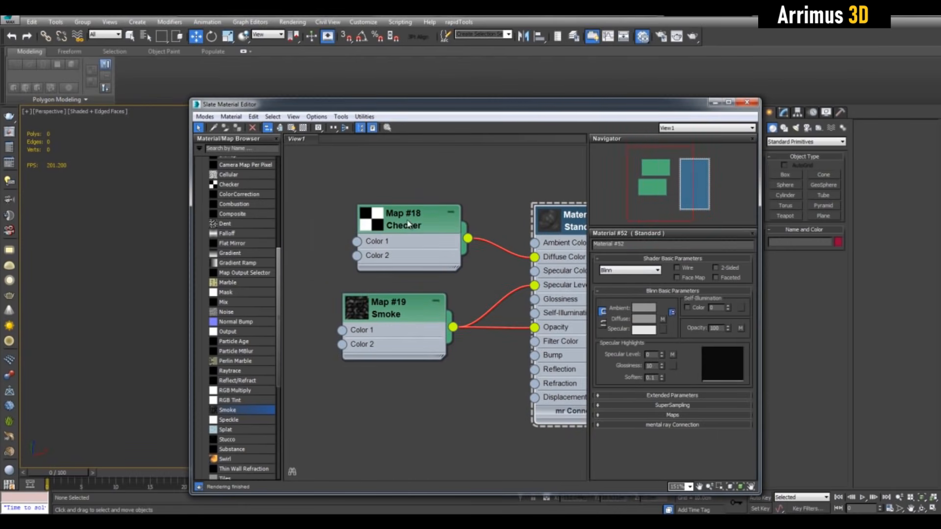
pyautogui.doubleClick(409, 224)
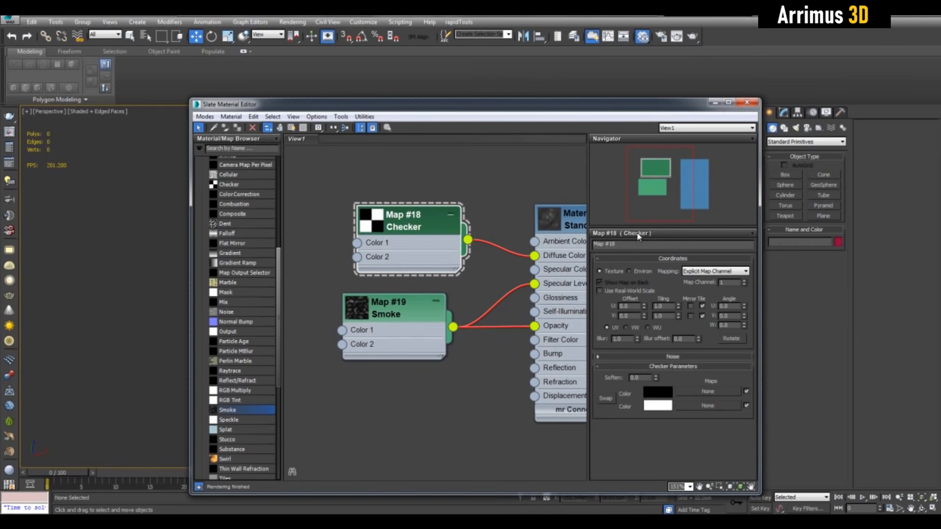
pyautogui.doubleClick(425, 309)
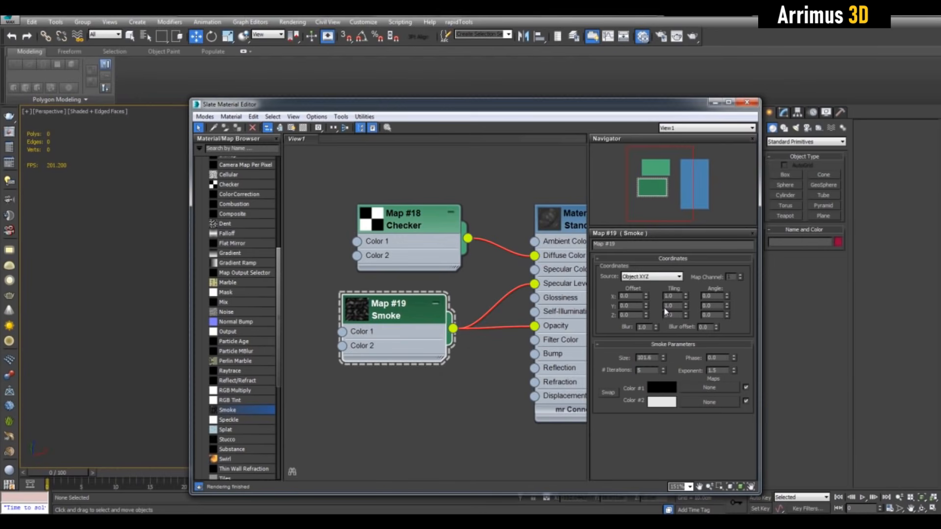
# - Add a second Standard material node to the right of the wired material and select it without opening its parameters
pyautogui.moveTo(466, 243); pyautogui.dragTo(387, 238, button='middle')
pyautogui.click(492, 217)
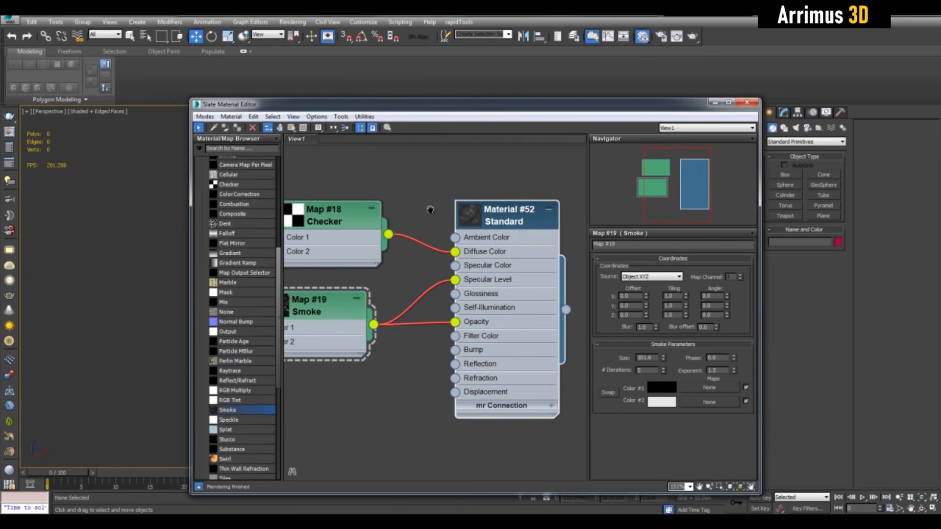
pyautogui.moveTo(430, 210); pyautogui.dragTo(470, 219, button='middle')
pyautogui.moveTo(371, 283); pyautogui.dragTo(457, 261, button='middle')
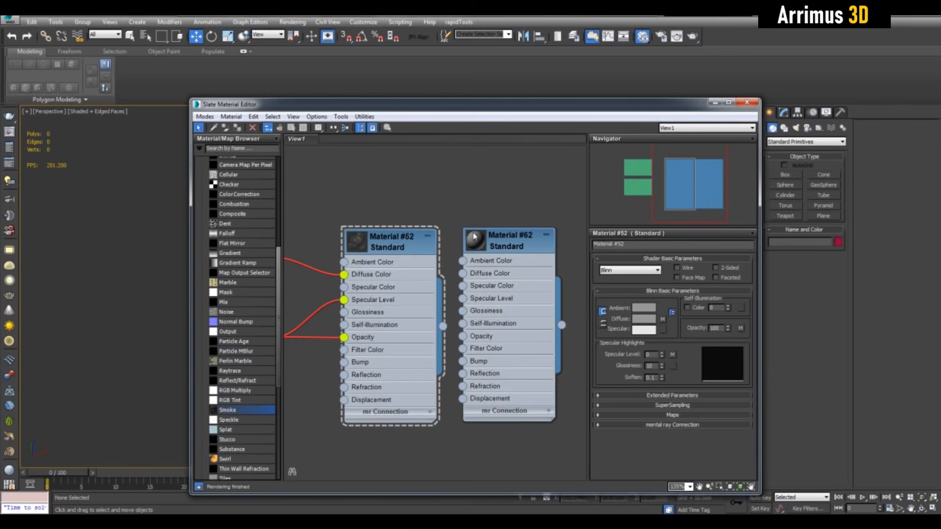
pyautogui.click(497, 246)
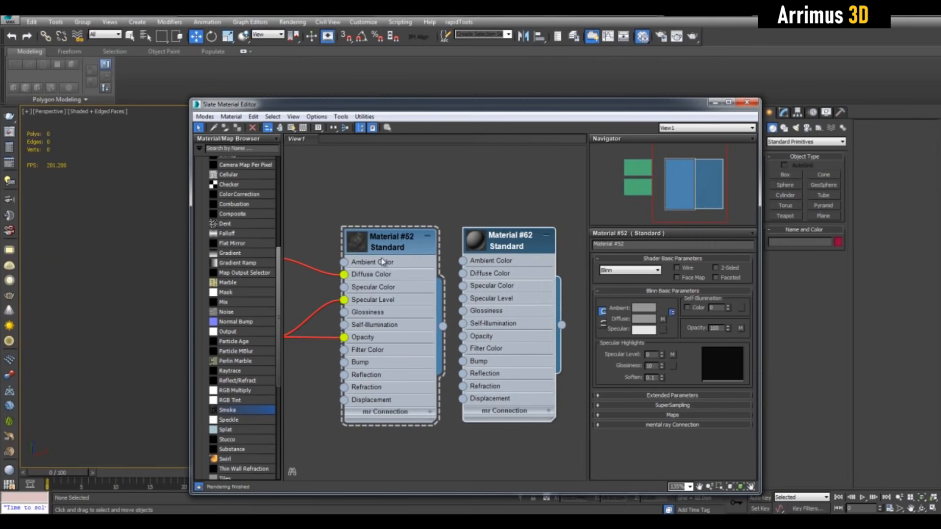
pyautogui.moveTo(392, 212); pyautogui.dragTo(453, 211, button='middle')
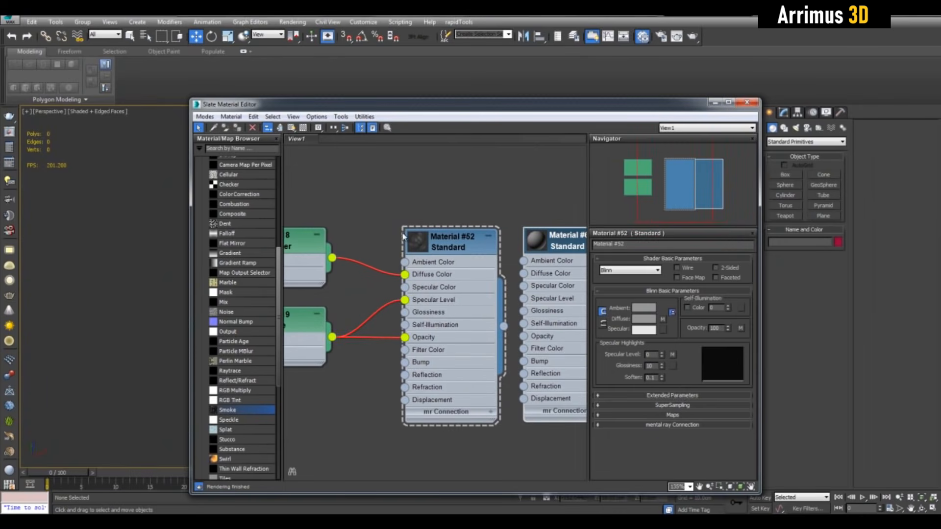
pyautogui.scroll(-1, 616, 156)
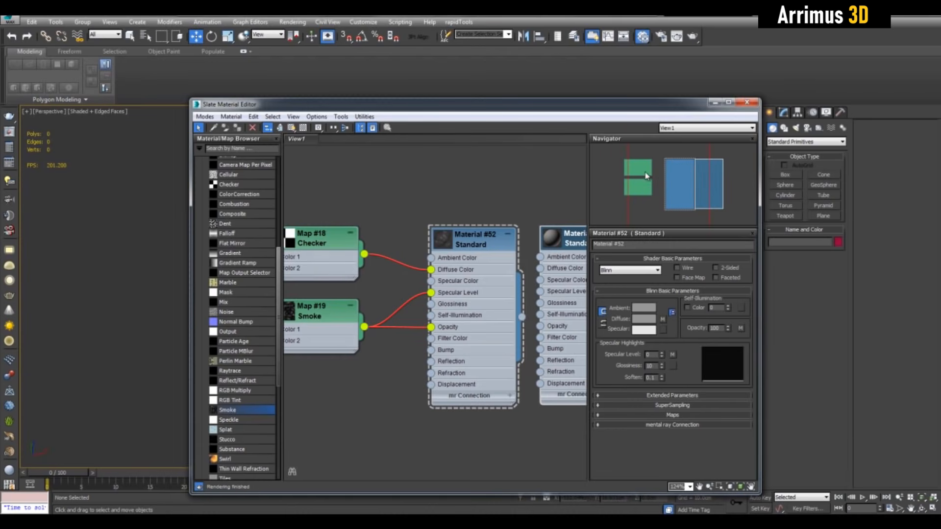
# - Remove the second Standard material node from the node view, keeping only the one wired to the Checker and Smoke maps
pyautogui.scroll(1, 646, 174)
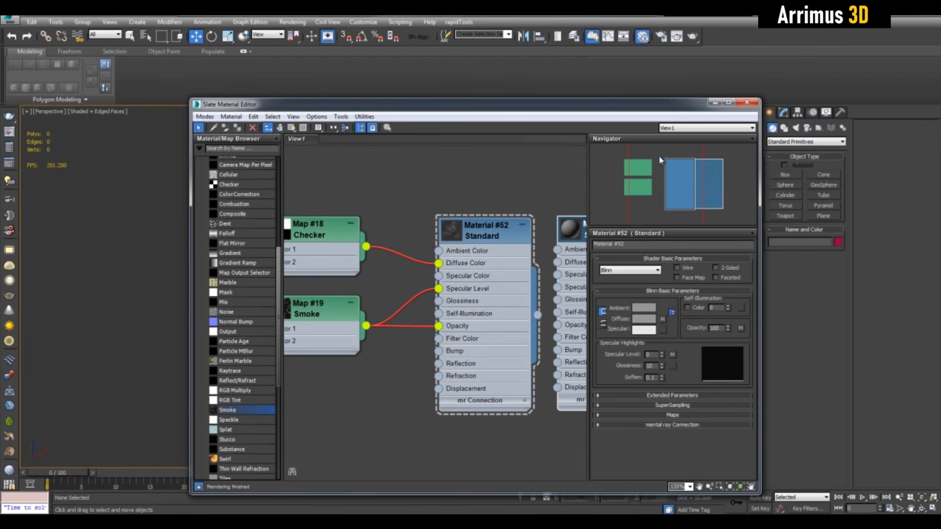
pyautogui.scroll(-2, 472, 195)
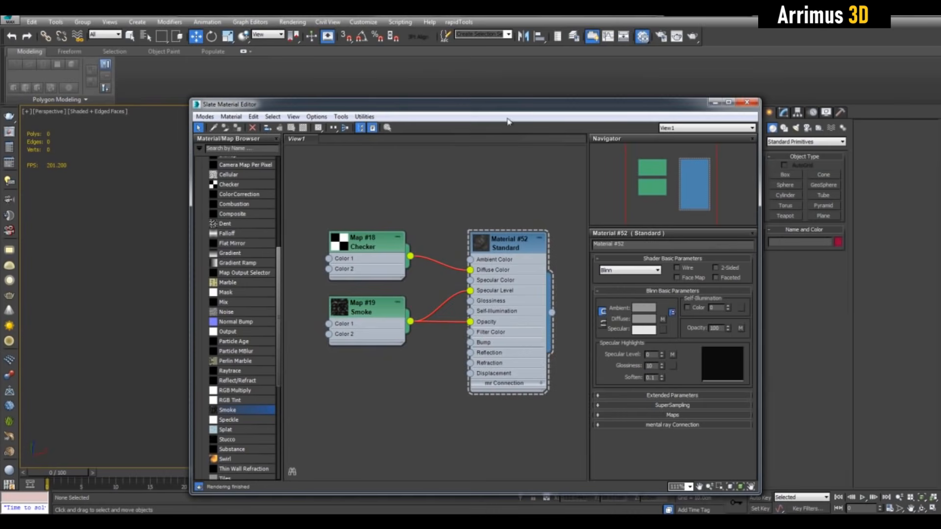
# - Move the Slate Material Editor clear of the viewport and delete the sphere and the remaining object from the scene
pyautogui.moveTo(510, 110); pyautogui.dragTo(513, 370)
pyautogui.click(425, 271)
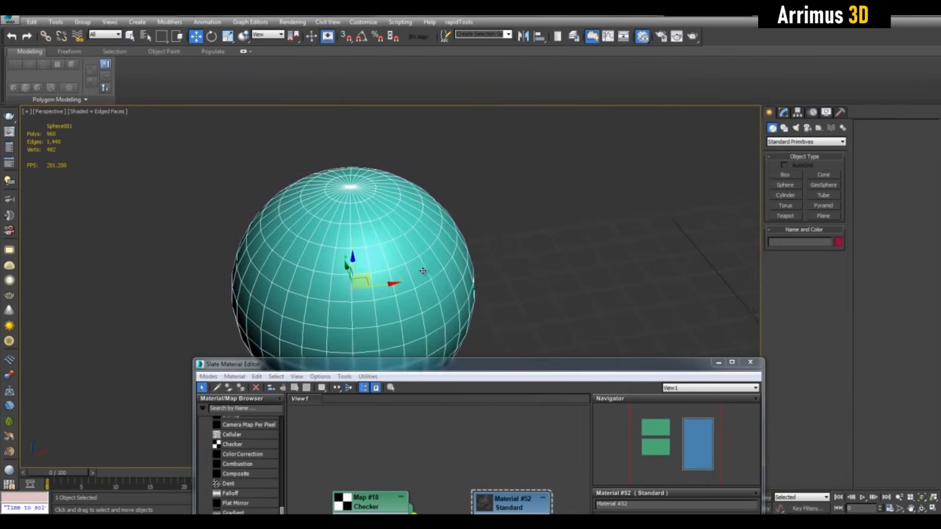
pyautogui.scroll(-5, 451, 245)
pyautogui.moveTo(451, 244); pyautogui.dragTo(349, 236, button='middle')
pyautogui.press('Delete')
pyautogui.click(595, 251)
pyautogui.press('Delete')
pyautogui.scroll(2, 595, 251)
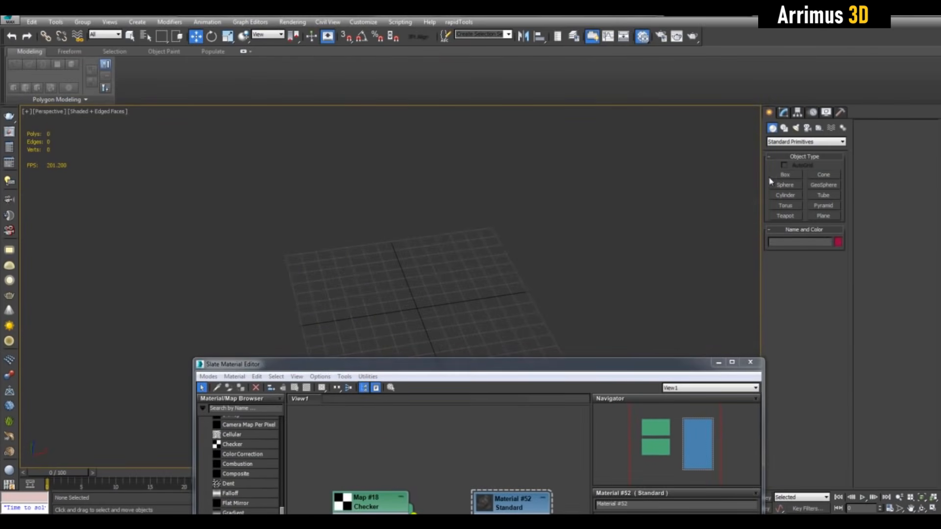
# - Create a box about 73 cm wide near the centre of the grid, pull up its height and activate the Move tool
pyautogui.click(779, 175)
pyautogui.keyDown('alt'); pyautogui.moveTo(483, 281); pyautogui.dragTo(439, 287, button='middle'); pyautogui.keyUp('alt')
pyautogui.moveTo(365, 277)
pyautogui.mouseDown()
pyautogui.moveTo(447, 325)
pyautogui.moveTo(485, 331)
pyautogui.mouseUp()
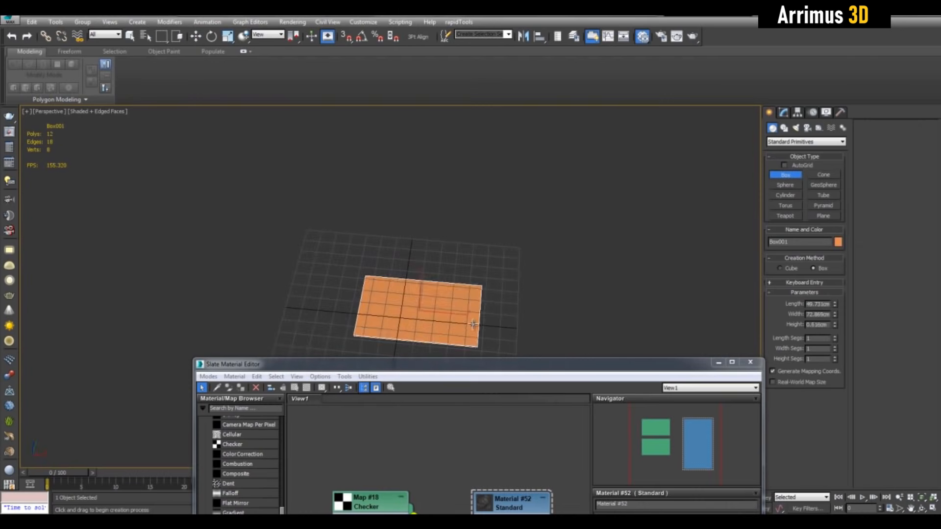
pyautogui.click(458, 259)
pyautogui.press('w')
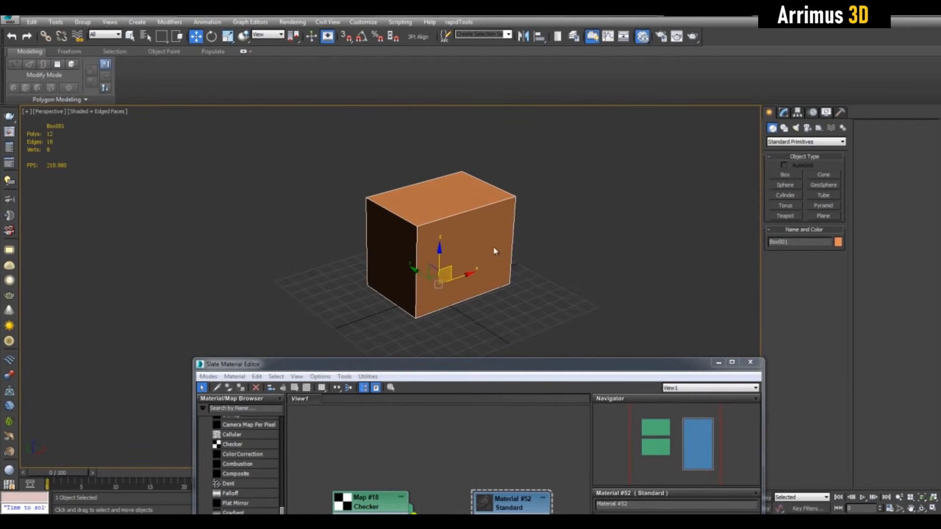
# - Assign the wired Standard material to the selected box, keeping the box in sight beside the Slate Material Editor
pyautogui.moveTo(434, 371); pyautogui.dragTo(417, 150)
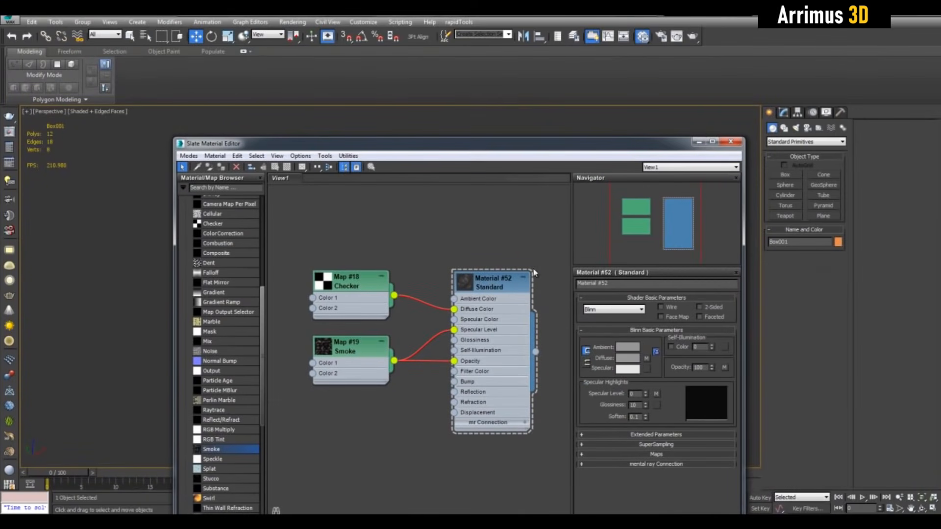
pyautogui.moveTo(504, 264); pyautogui.dragTo(500, 285, button='middle')
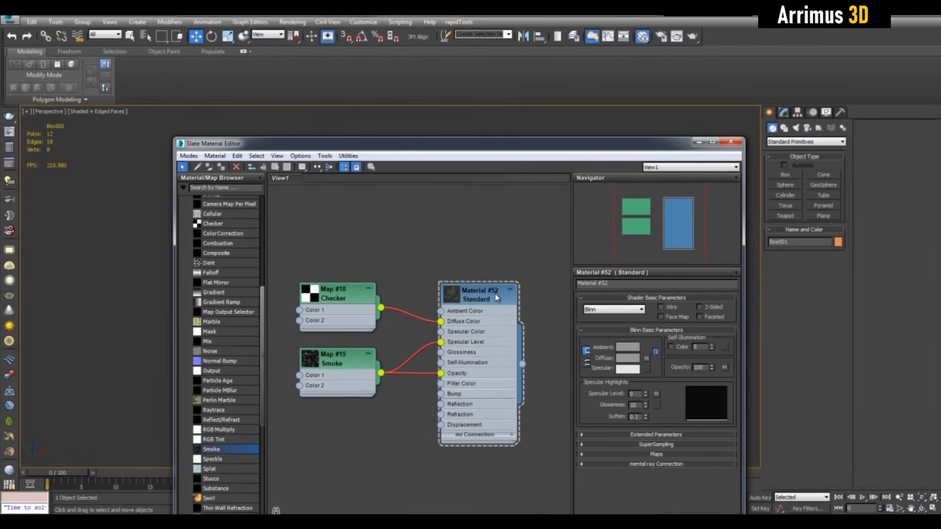
pyautogui.moveTo(480, 260); pyautogui.dragTo(479, 246, button='middle')
pyautogui.moveTo(479, 280); pyautogui.dragTo(507, 279, button='middle')
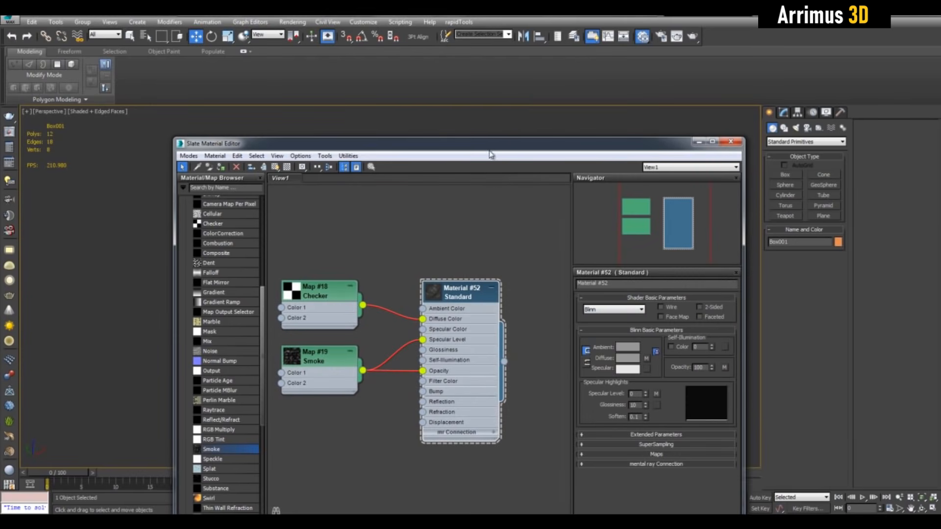
pyautogui.moveTo(491, 154); pyautogui.dragTo(517, 325)
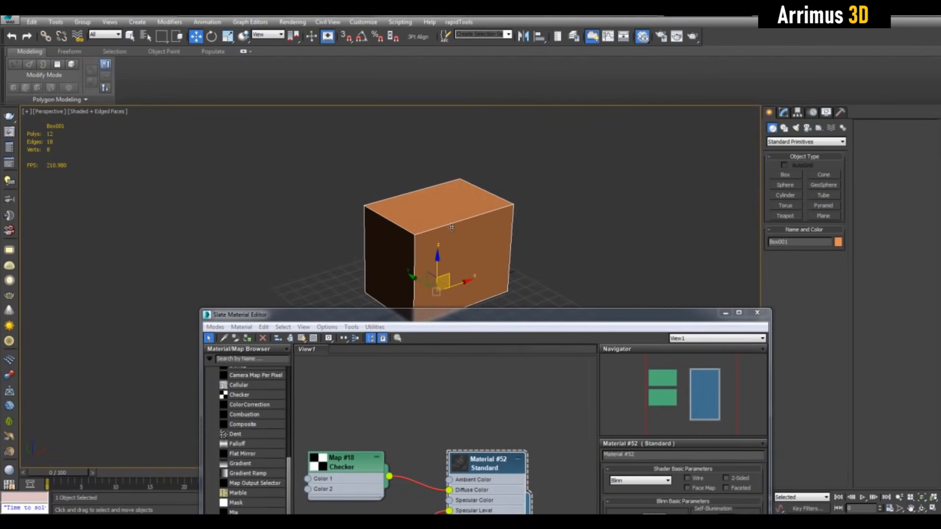
pyautogui.click(247, 338)
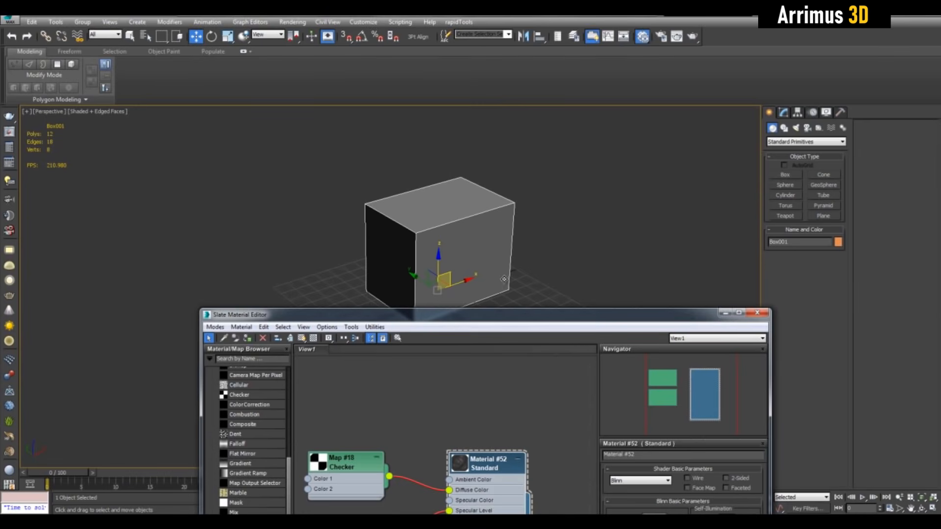
# - Switch the interface to Expert Mode and arrange the Slate Material Editor and the box side by side
pyautogui.moveTo(495, 257); pyautogui.dragTo(295, 305, button='middle')
pyautogui.moveTo(330, 317); pyautogui.dragTo(386, 310)
pyautogui.moveTo(385, 310); pyautogui.dragTo(439, 225, button='middle')
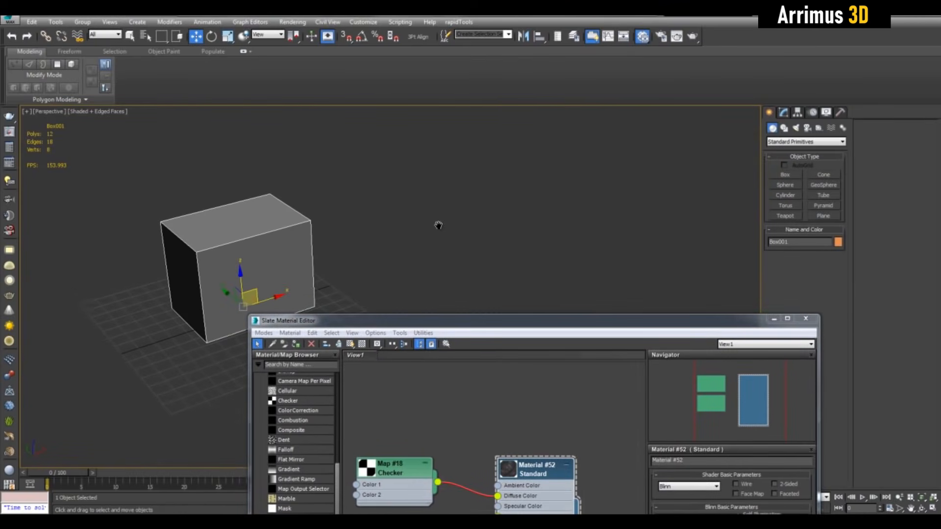
pyautogui.hotkey('ctrl', 'x')
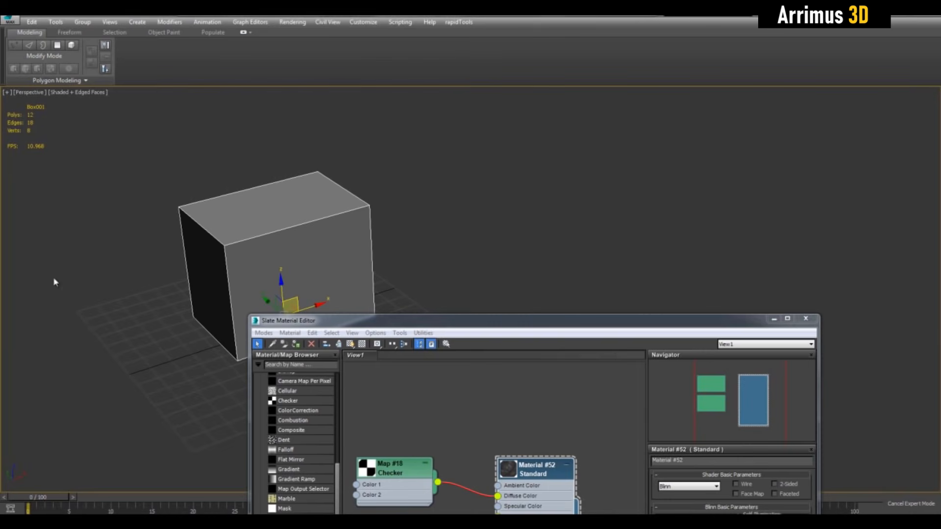
pyautogui.moveTo(575, 325); pyautogui.dragTo(678, 98)
pyautogui.moveTo(210, 182); pyautogui.dragTo(252, 189, button='middle')
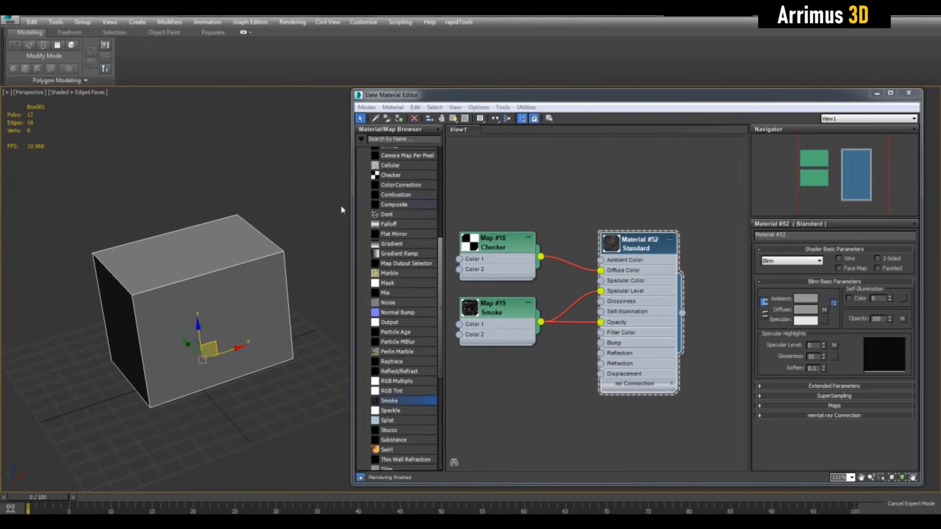
# - Display the Checker map shaded on the box in the viewport
pyautogui.click(491, 248)
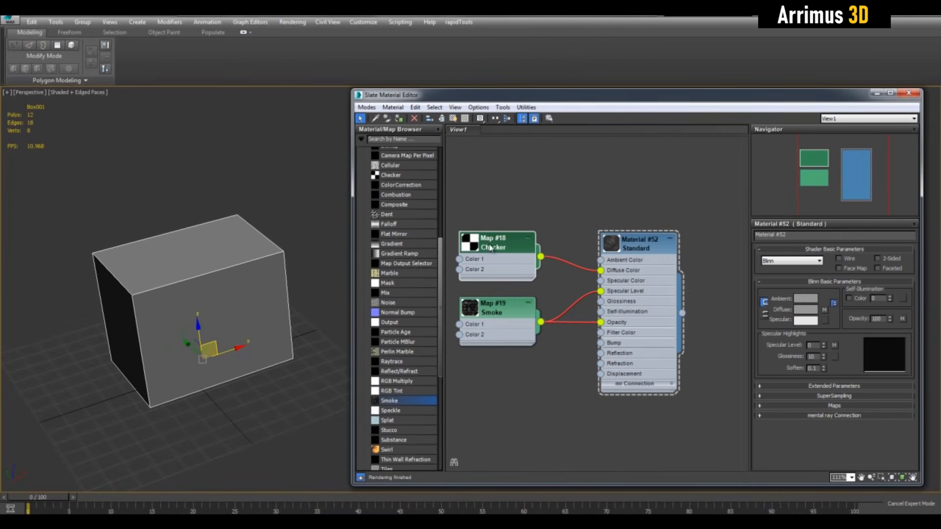
pyautogui.click(454, 119)
pyautogui.scroll(3, 209, 205)
pyautogui.moveTo(165, 203); pyautogui.dragTo(290, 241, button='middle')
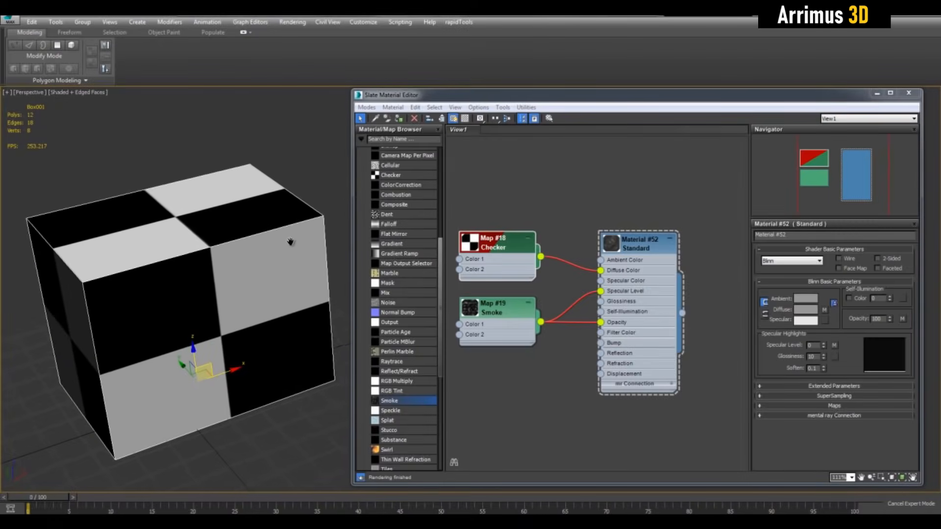
# - Display the Smoke map on the box in the viewport instead of the Checker map
pyautogui.scroll(4, 561, 241)
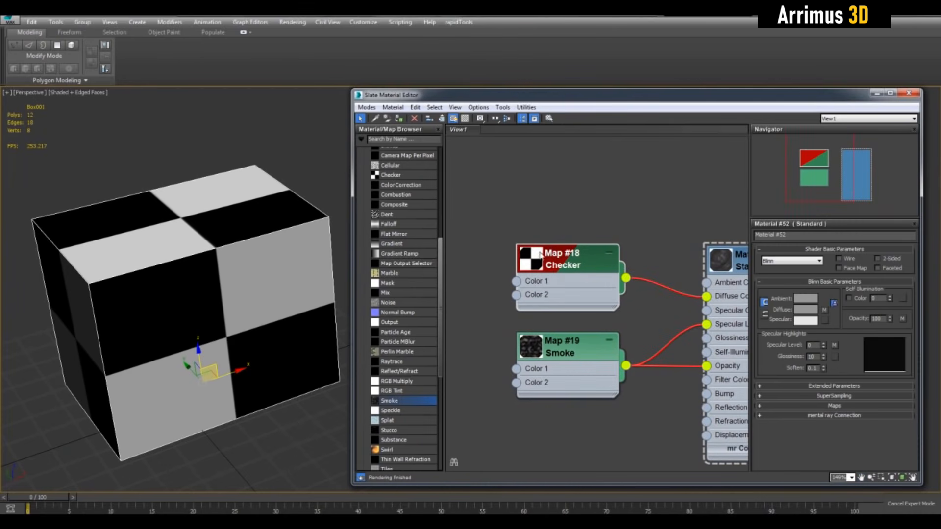
pyautogui.moveTo(552, 231); pyautogui.dragTo(533, 197, button='middle')
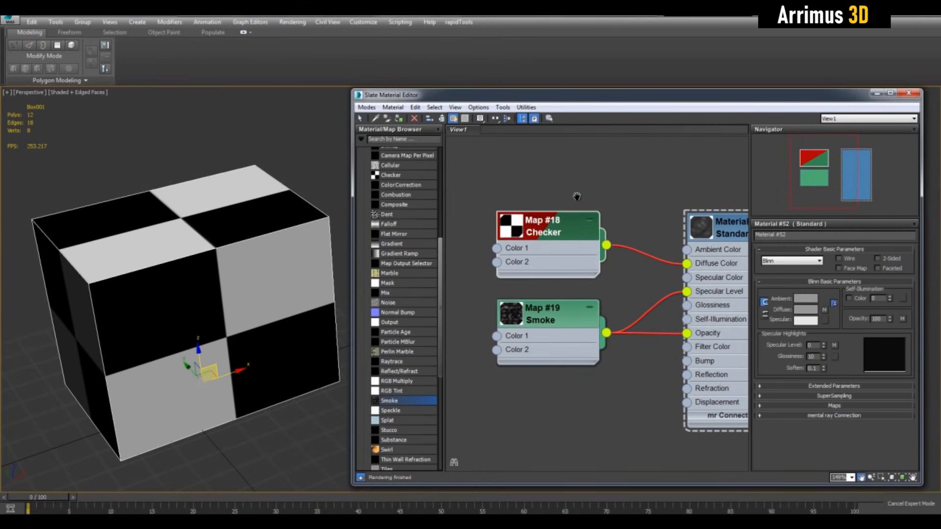
pyautogui.click(453, 118)
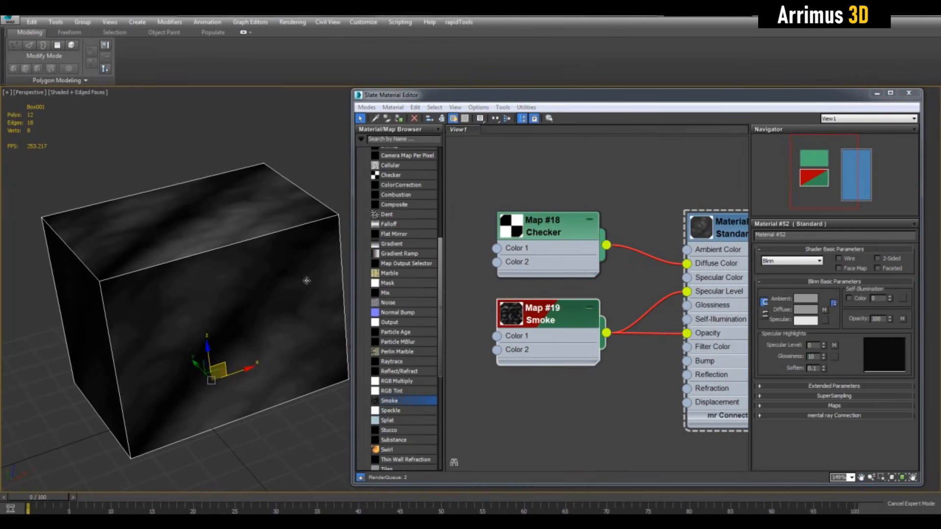
# - Open the Smoke map's parameters, set its size to 25 and swap its two colors
pyautogui.moveTo(646, 182); pyautogui.dragTo(594, 169, button='middle')
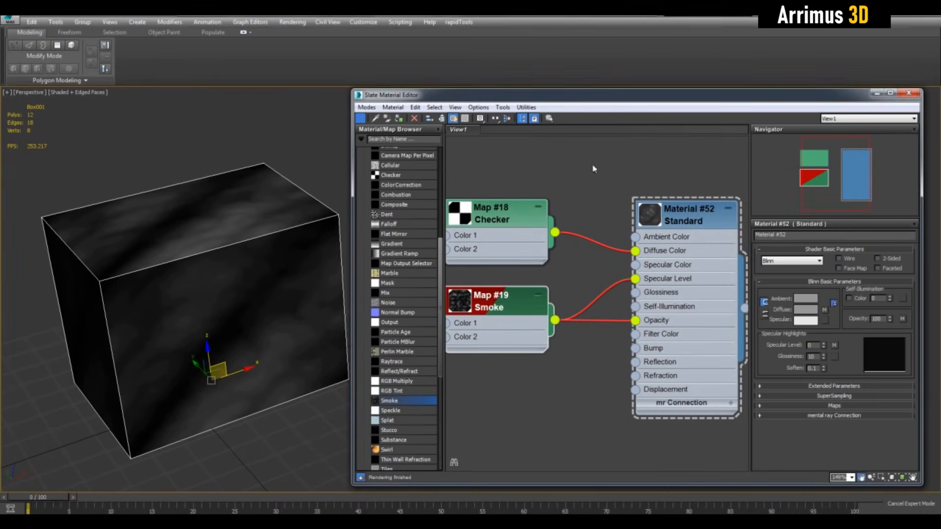
pyautogui.click(491, 304)
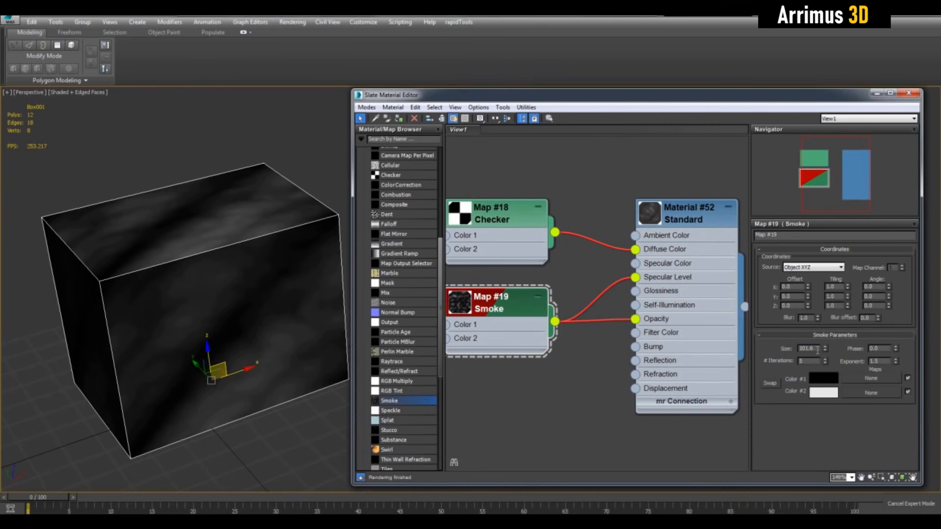
pyautogui.moveTo(818, 350); pyautogui.dragTo(748, 351)
pyautogui.write('25')
pyautogui.moveTo(236, 283); pyautogui.dragTo(254, 297, button='middle')
pyautogui.click(778, 387)
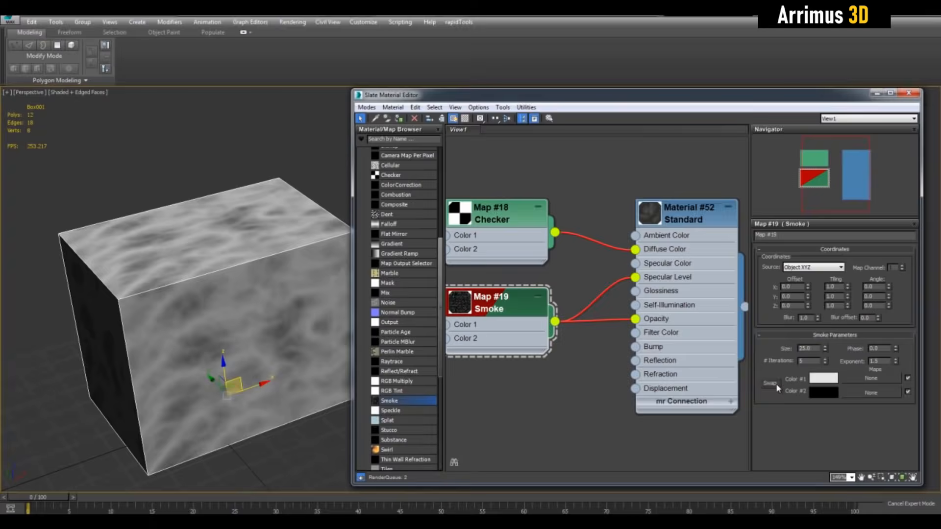
pyautogui.keyDown('alt'); pyautogui.moveTo(210, 235); pyautogui.dragTo(260, 251, button='middle'); pyautogui.keyUp('alt')
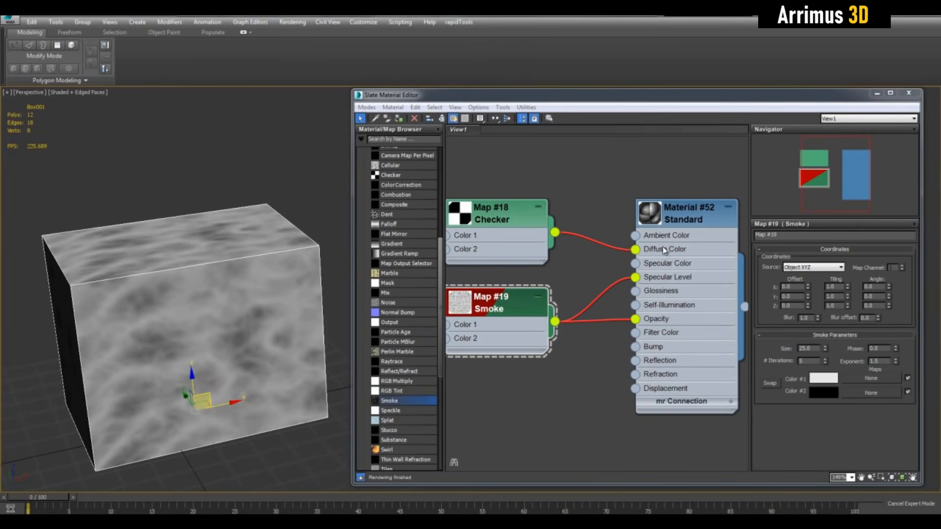
# - Display the complete Standard material shaded in the viewport and inspect the combined Checker and Smoke maps on the box
pyautogui.click(453, 119)
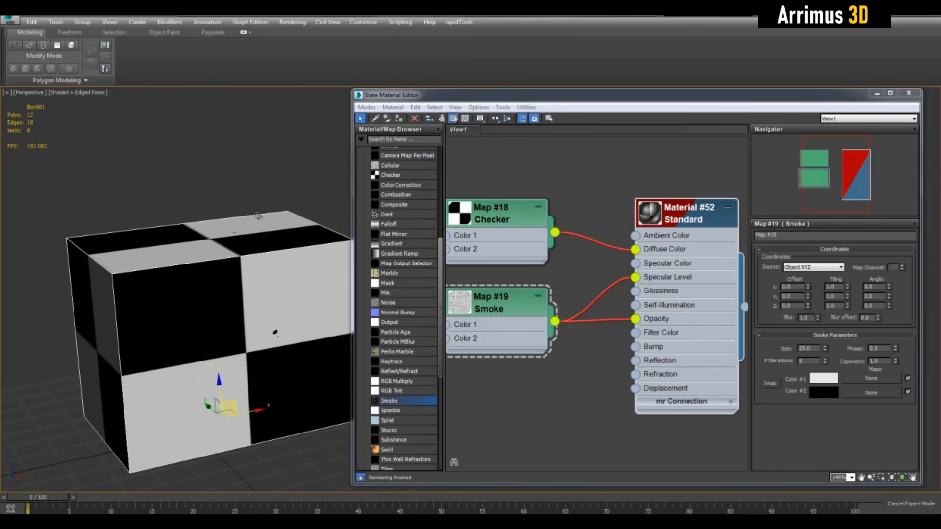
pyautogui.keyDown('alt'); pyautogui.moveTo(260, 216); pyautogui.dragTo(244, 228, button='middle'); pyautogui.keyUp('alt')
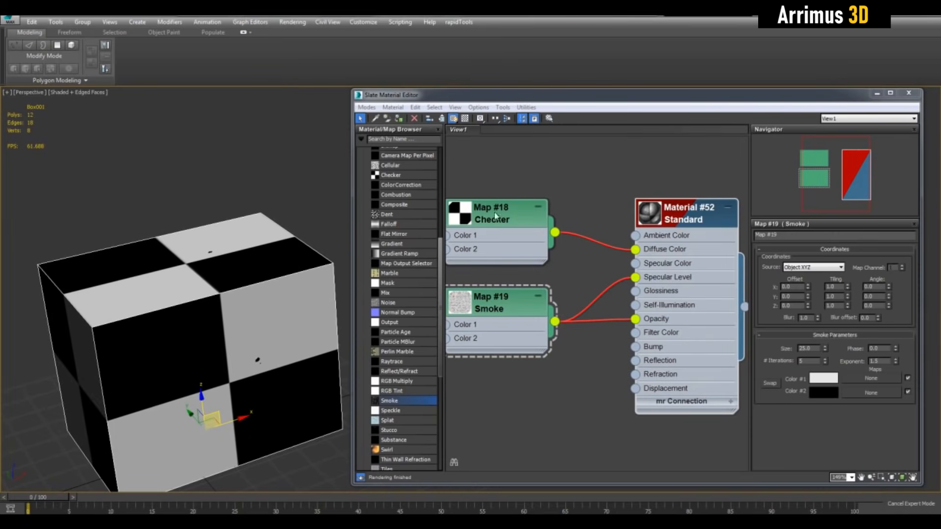
pyautogui.scroll(-1, 549, 270)
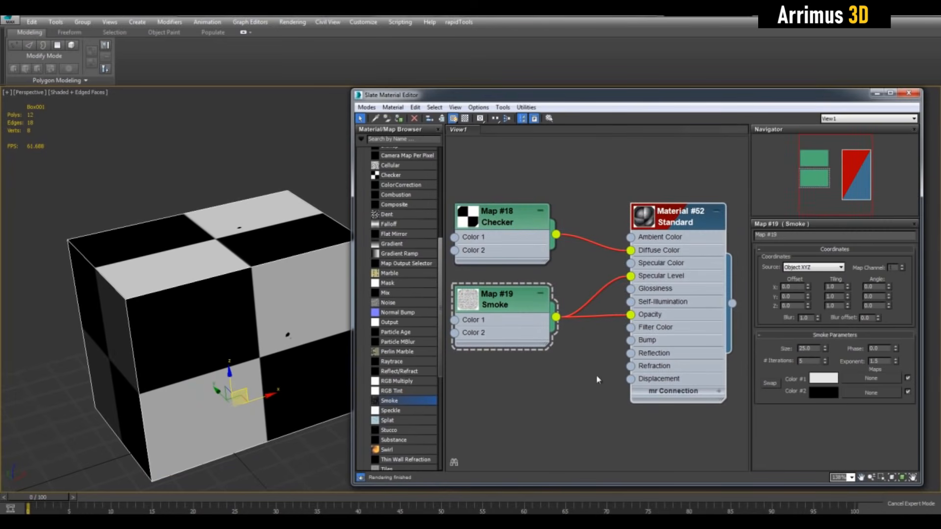
pyautogui.moveTo(286, 255); pyautogui.dragTo(213, 207, button='middle')
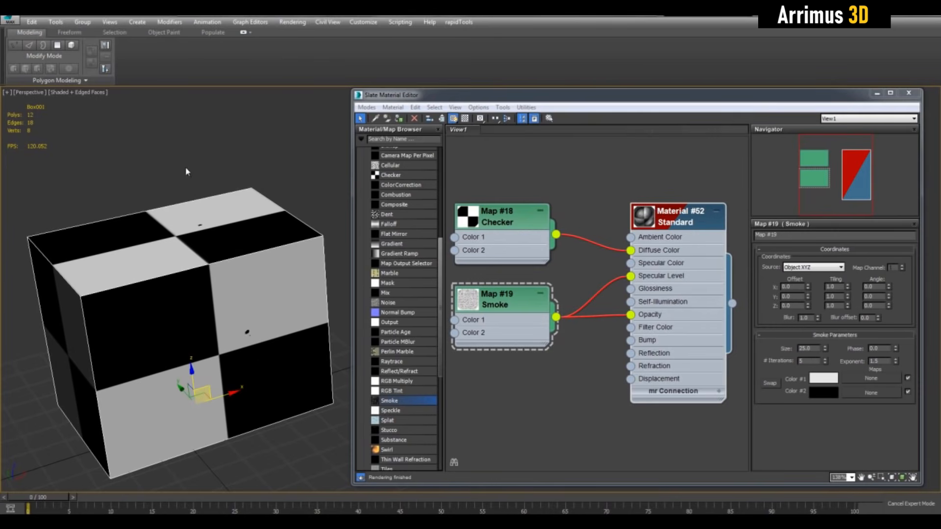
pyautogui.moveTo(186, 168); pyautogui.dragTo(201, 175, button='middle')
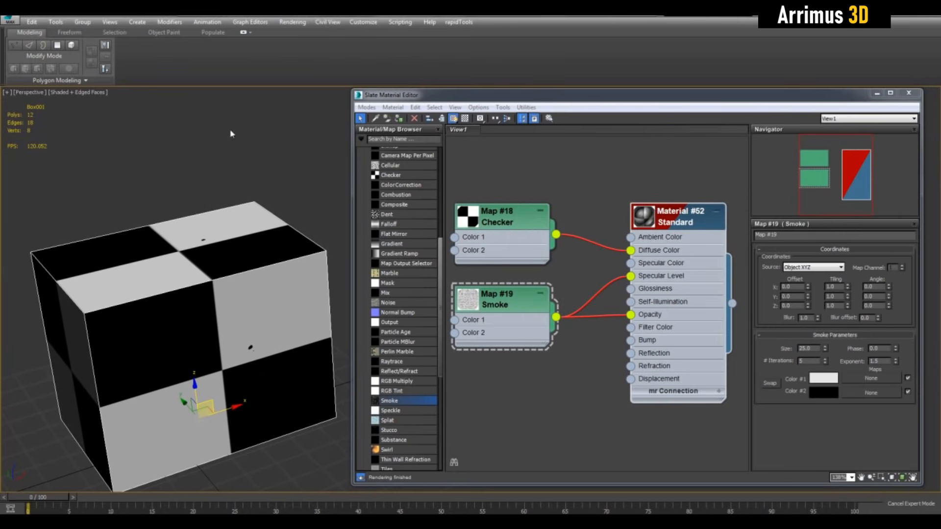
pyautogui.moveTo(272, 189)
pyautogui.mouseDown(button='middle')
pyautogui.moveTo(295, 163)
pyautogui.moveTo(273, 188)
pyautogui.mouseUp(button='middle')
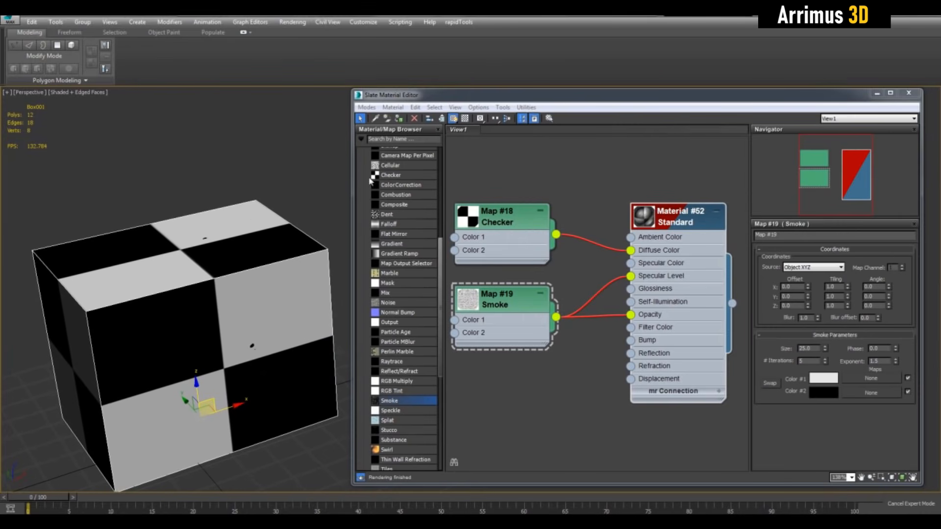
# - Turn off the Standard material's shaded display in the viewport and open the material's parameters
pyautogui.click(454, 120)
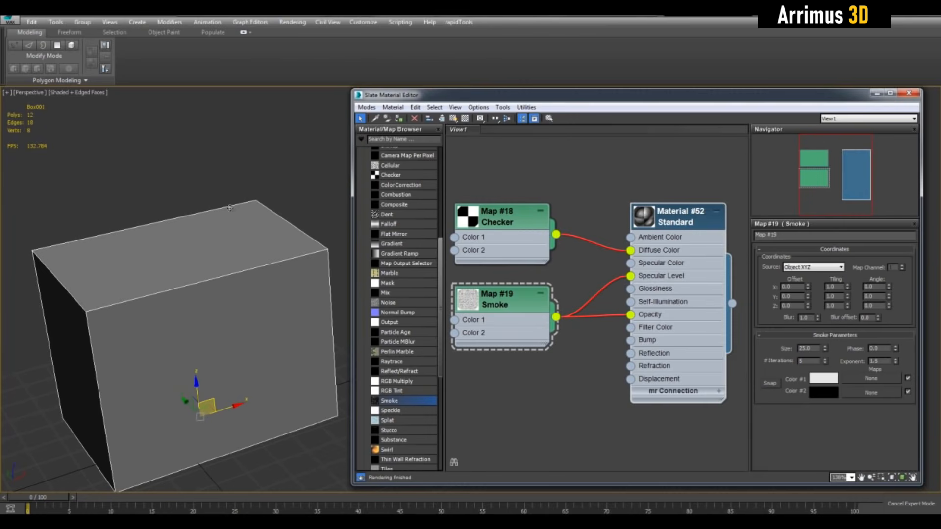
pyautogui.moveTo(227, 273); pyautogui.dragTo(209, 267, button='middle')
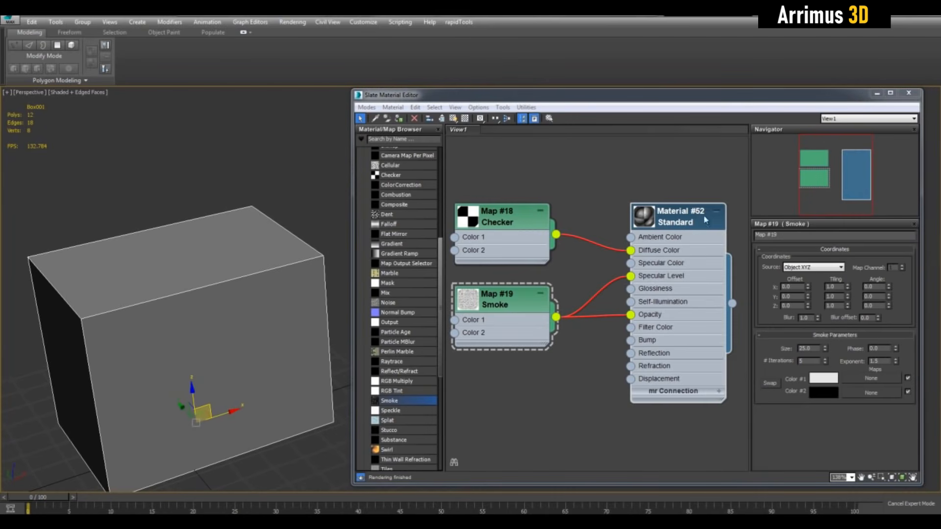
pyautogui.doubleClick(681, 220)
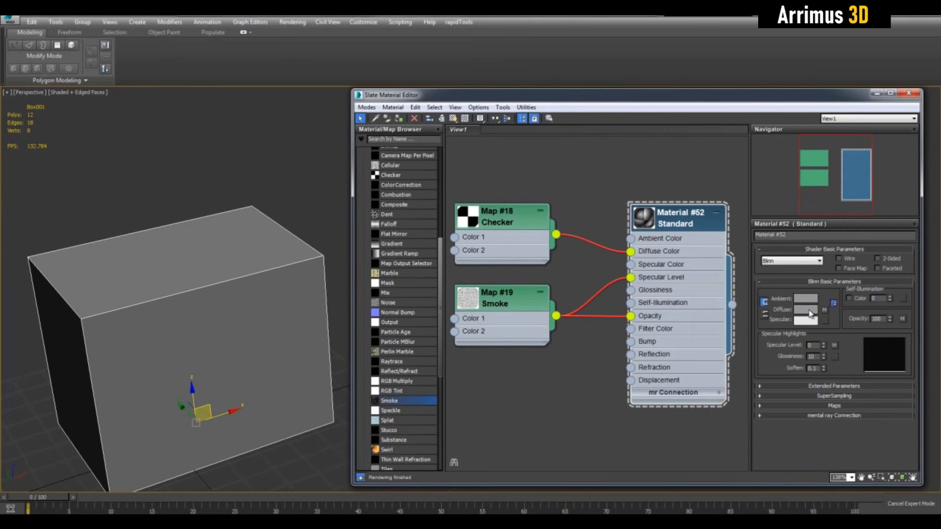
pyautogui.moveTo(226, 207); pyautogui.dragTo(235, 205, button='middle')
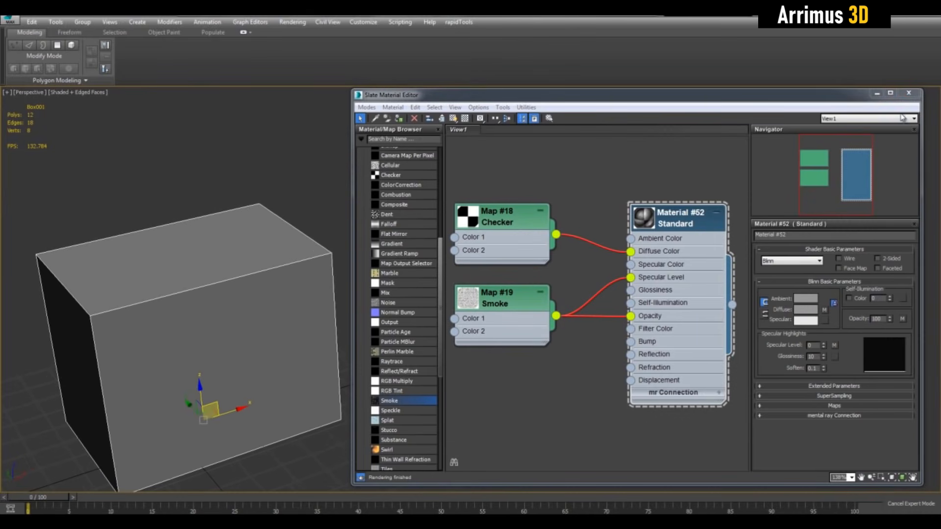
# - Minimize the Slate Material Editor and frame the box large in the Perspective viewport
pyautogui.click(877, 93)
pyautogui.press('z')
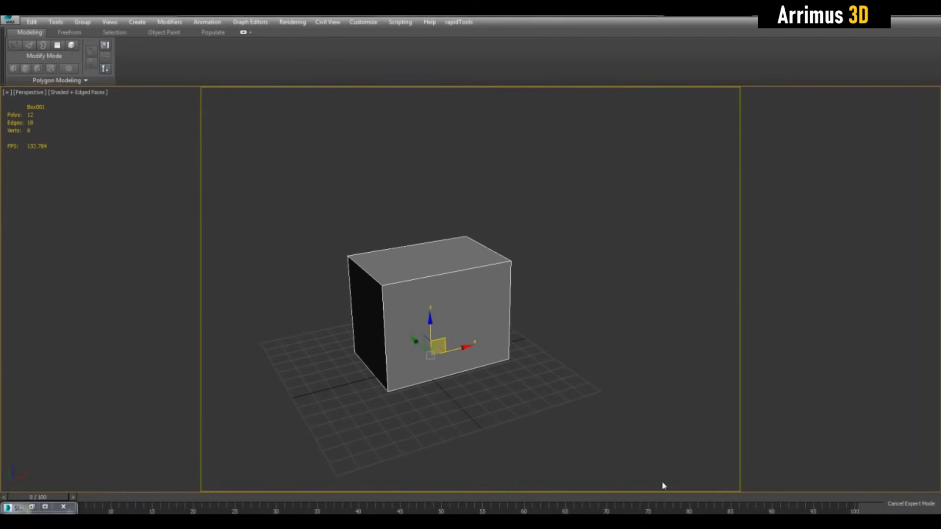
pyautogui.moveTo(583, 380); pyautogui.dragTo(663, 323, button='middle')
pyautogui.scroll(5, 628, 372)
pyautogui.scroll(-1, 690, 324)
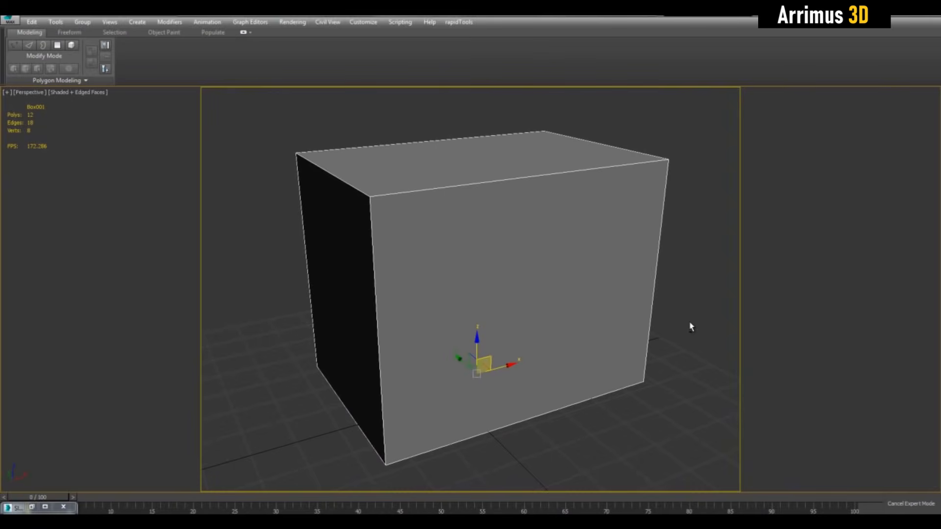
# - Render the Perspective view to inspect the maps on the box, and restore the Slate Material Editor beside the render
pyautogui.hotkey('shift', 'q')
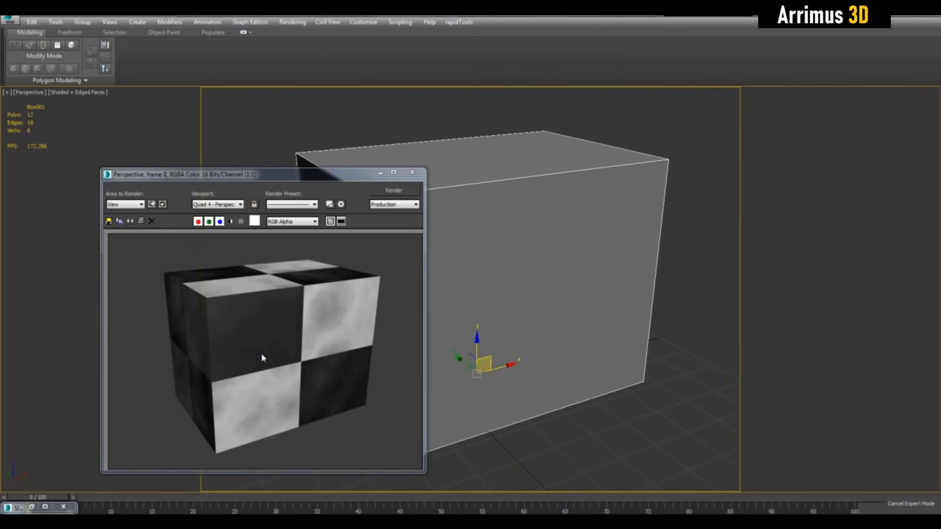
pyautogui.click(30, 507)
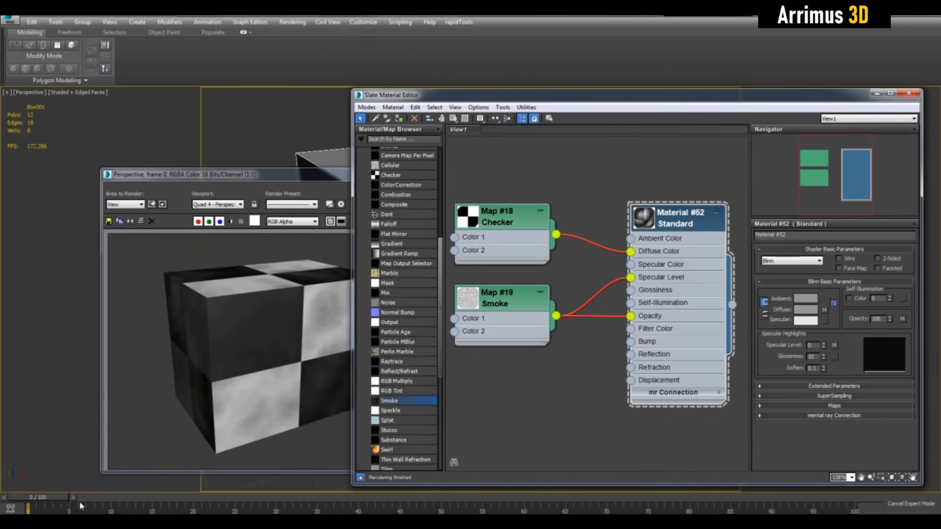
pyautogui.moveTo(664, 102); pyautogui.dragTo(619, 227)
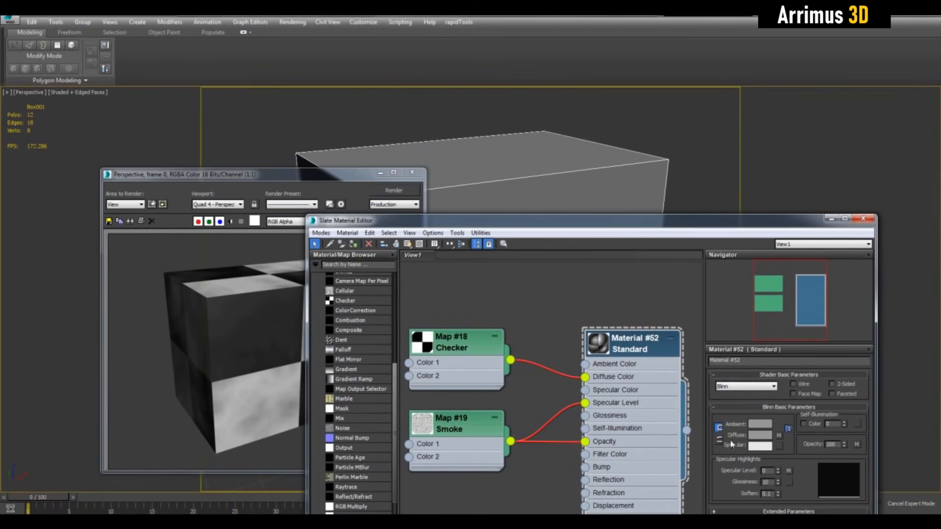
# - Set the Standard material's diffuse color to a bright red
pyautogui.click(751, 436)
pyautogui.moveTo(283, 123); pyautogui.dragTo(283, 73)
pyautogui.click(362, 151)
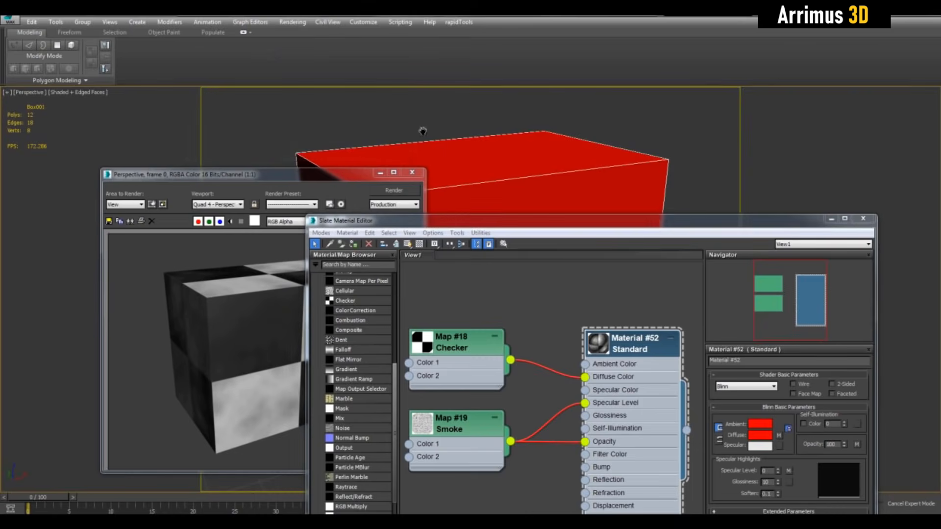
# - Render the Perspective view again, close the render window and compare it with the box's color in the viewport
pyautogui.hotkey('shift', 'q')
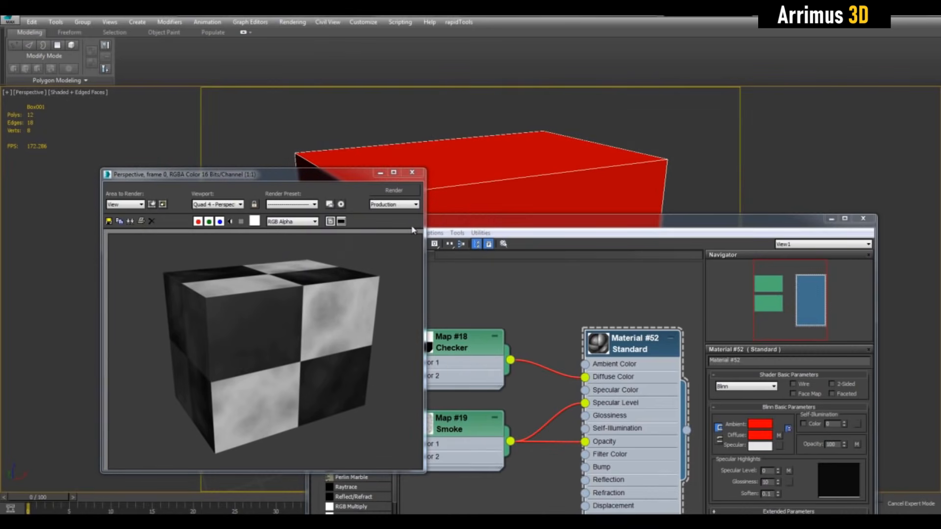
pyautogui.click(412, 173)
pyautogui.moveTo(484, 219); pyautogui.dragTo(513, 264)
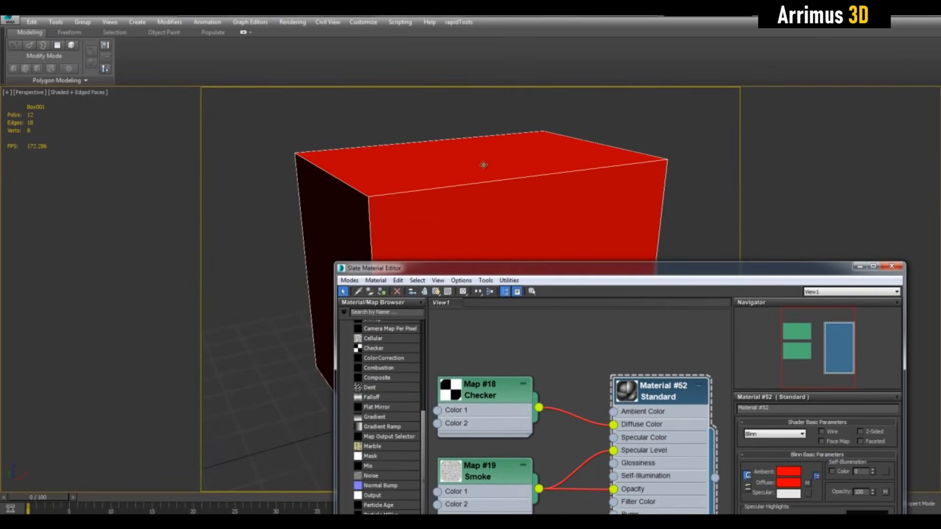
# - Select the Checker map, display it shaded in the viewport and inspect the box
pyautogui.moveTo(573, 275); pyautogui.dragTo(554, 122)
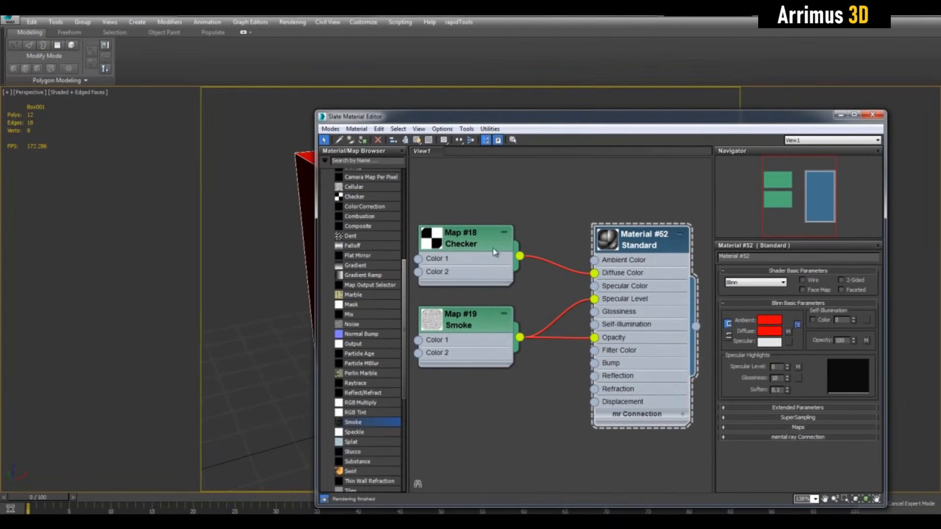
pyautogui.click(473, 240)
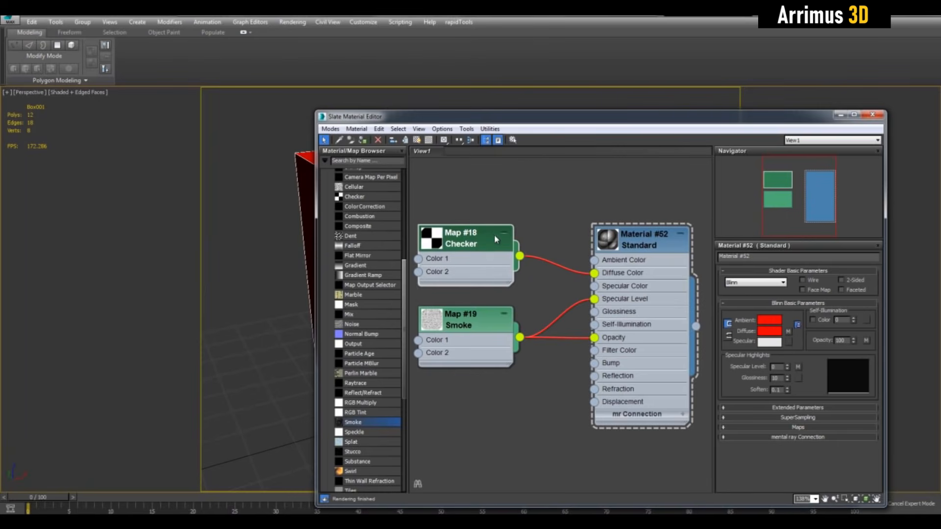
pyautogui.moveTo(528, 117); pyautogui.dragTo(509, 323)
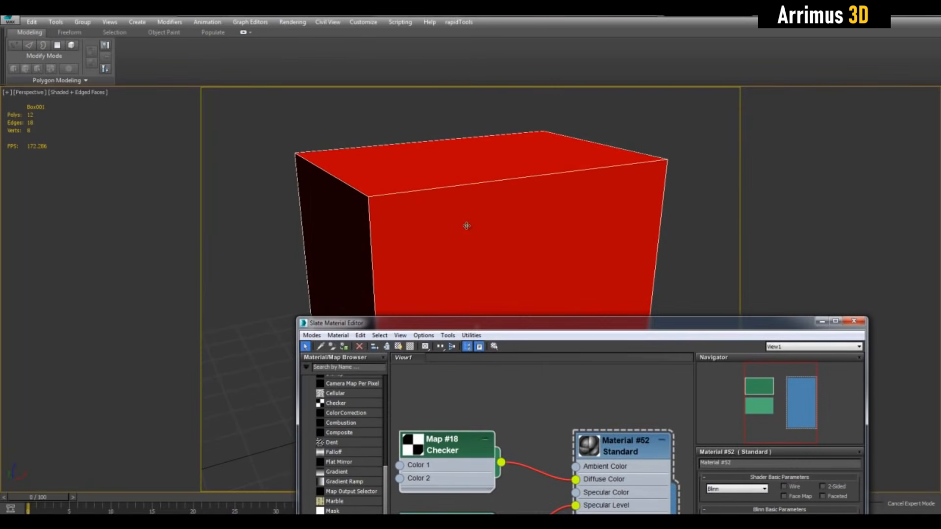
pyautogui.moveTo(543, 221); pyautogui.dragTo(514, 231, button='middle')
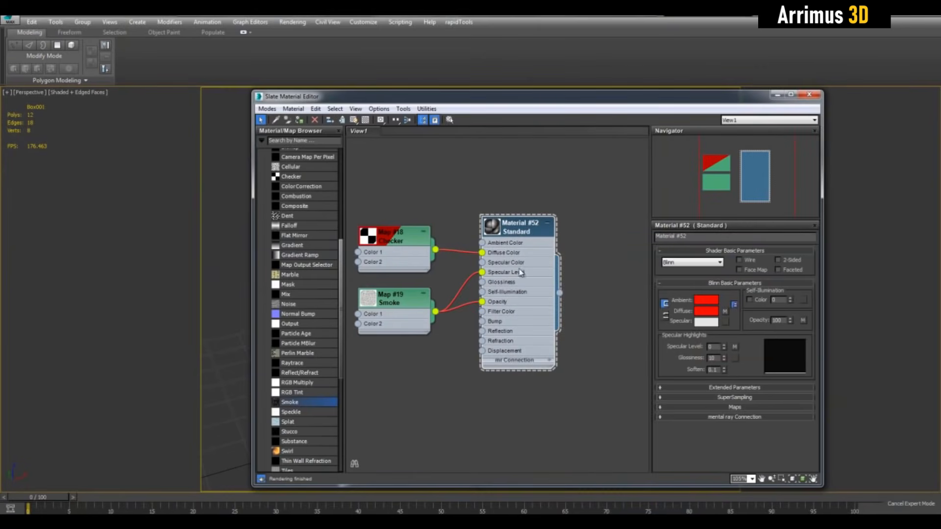
# - Reposition the Standard material node and the Checker map node separately, without moving their connected nodes
pyautogui.moveTo(517, 232)
pyautogui.mouseDown()
pyautogui.moveTo(486, 387)
pyautogui.moveTo(468, 218)
pyautogui.moveTo(516, 282)
pyautogui.moveTo(505, 211)
pyautogui.moveTo(519, 222)
pyautogui.mouseUp()
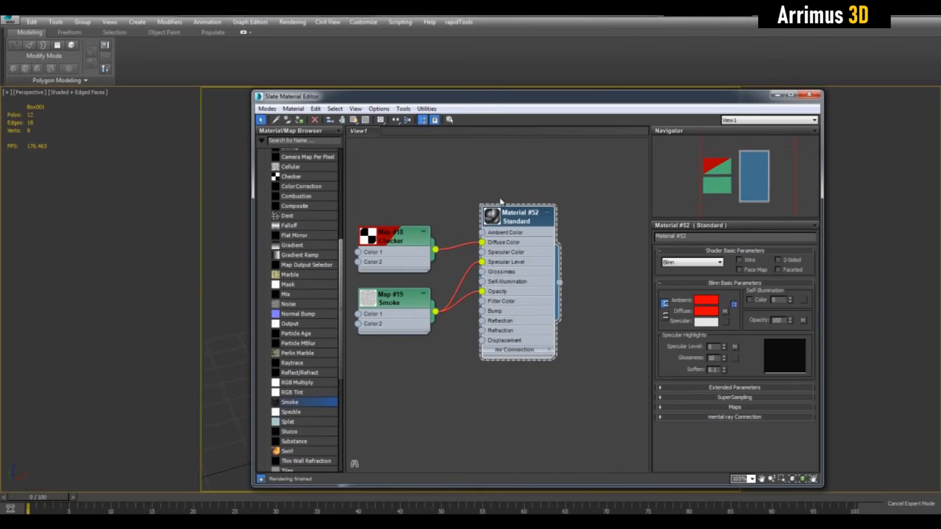
pyautogui.moveTo(514, 194); pyautogui.dragTo(558, 208, button='middle')
pyautogui.moveTo(559, 238); pyautogui.dragTo(570, 259)
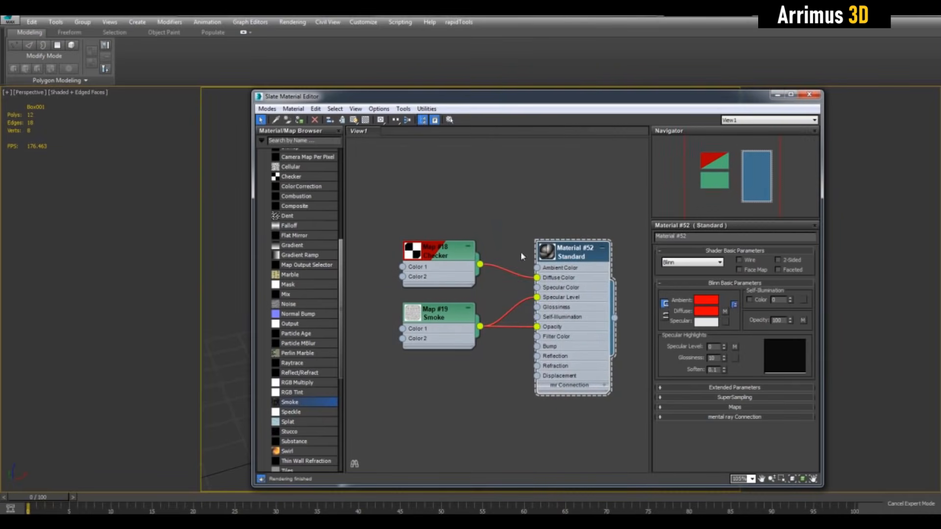
pyautogui.click(443, 253)
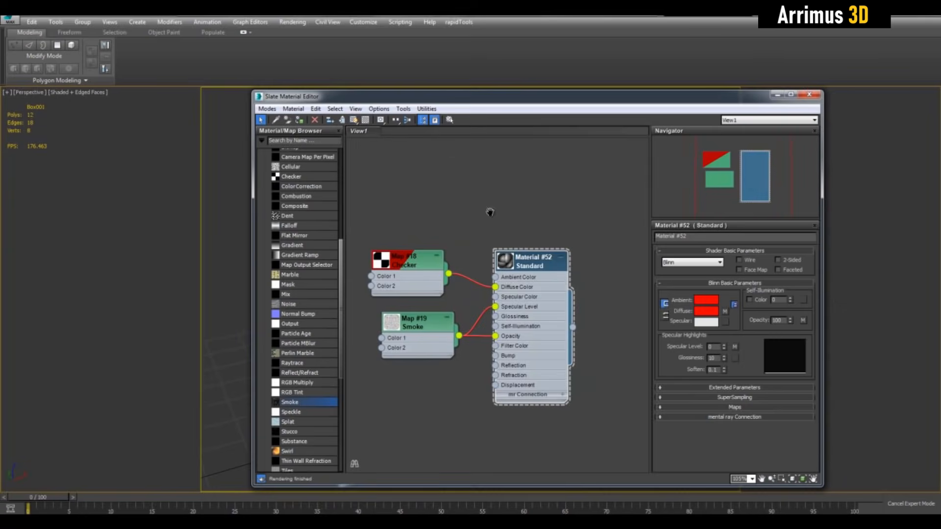
pyautogui.moveTo(490, 212); pyautogui.dragTo(494, 215, button='middle')
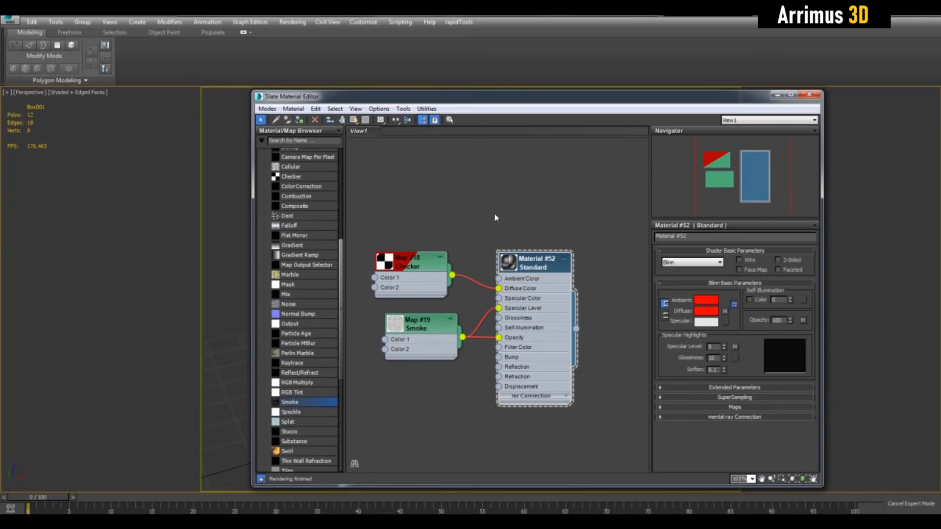
# - Enable Move Children and move the Standard material node together with its Checker and Smoke maps
pyautogui.click(329, 120)
pyautogui.scroll(-2, 454, 201)
pyautogui.moveTo(513, 241)
pyautogui.mouseDown()
pyautogui.moveTo(549, 287)
pyautogui.moveTo(446, 308)
pyautogui.moveTo(554, 345)
pyautogui.moveTo(584, 297)
pyautogui.moveTo(519, 237)
pyautogui.mouseUp()
pyautogui.moveTo(520, 237); pyautogui.dragTo(510, 235, button='middle')
pyautogui.scroll(-3, 510, 235)
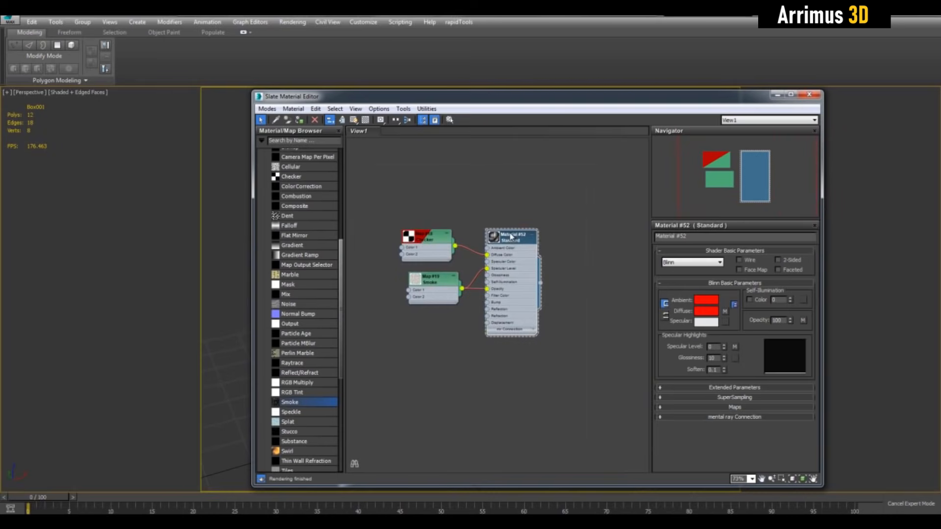
pyautogui.moveTo(521, 188); pyautogui.dragTo(515, 211, button='middle')
pyautogui.scroll(2, 539, 216)
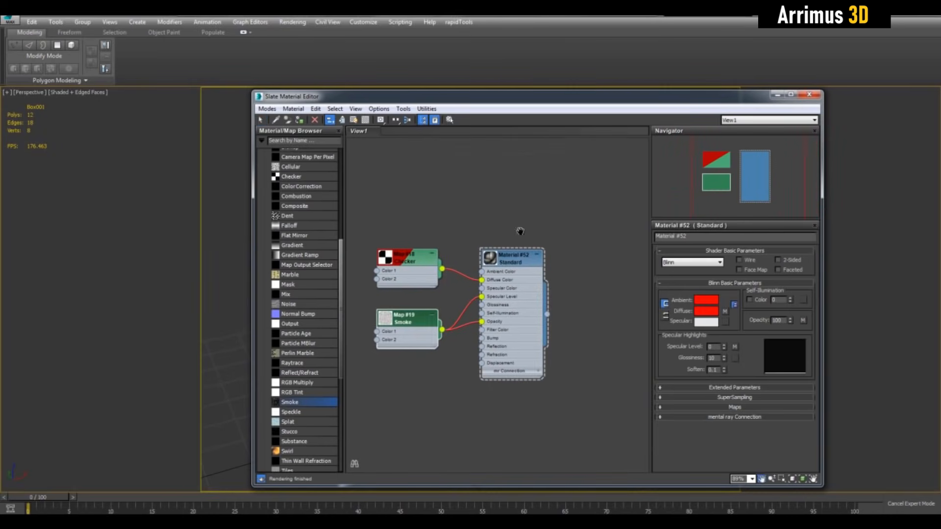
pyautogui.scroll(-2, 525, 236)
pyautogui.moveTo(530, 237); pyautogui.dragTo(525, 319, button='middle')
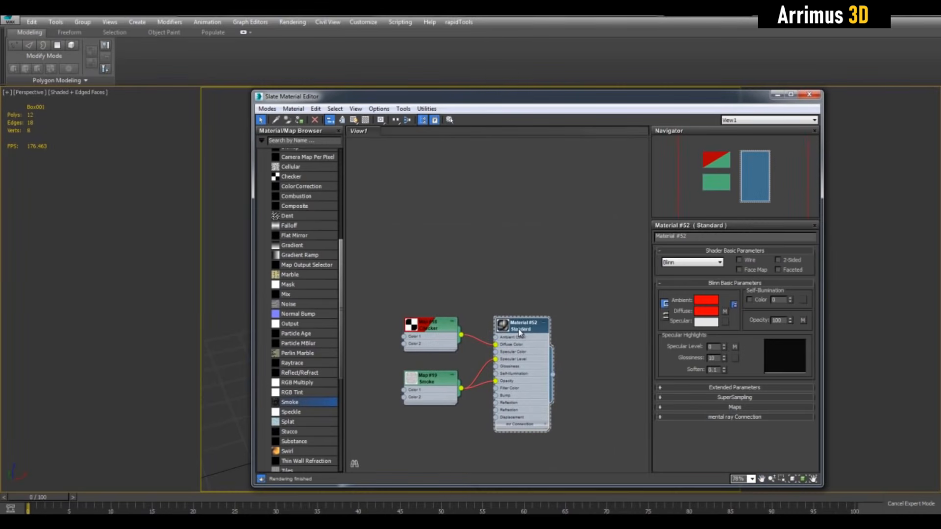
# - Clone only the Standard material node above the original, sharing the same maps, and rearrange the map nodes beside both materials
pyautogui.moveTo(521, 335)
pyautogui.keyDown('shift'); pyautogui.mouseDown()
pyautogui.moveTo(522, 205)
pyautogui.moveTo(512, 210)
pyautogui.mouseUp(); pyautogui.keyUp('shift')
pyautogui.moveTo(435, 256); pyautogui.dragTo(420, 356)
pyautogui.moveTo(425, 205); pyautogui.dragTo(413, 296)
pyautogui.moveTo(444, 299)
pyautogui.mouseDown(button='middle')
pyautogui.moveTo(454, 273)
pyautogui.moveTo(493, 255)
pyautogui.moveTo(456, 265)
pyautogui.moveTo(438, 287)
pyautogui.mouseUp(button='middle')
pyautogui.scroll(1, 481, 263)
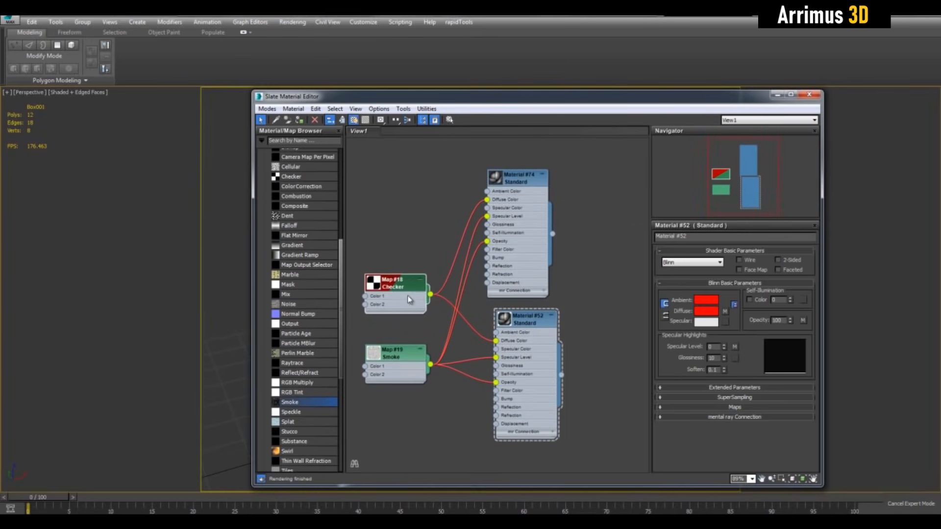
# - Shift the Checker map node slightly away from the materials, and move the original Standard material along with its maps
pyautogui.moveTo(403, 288); pyautogui.dragTo(395, 300)
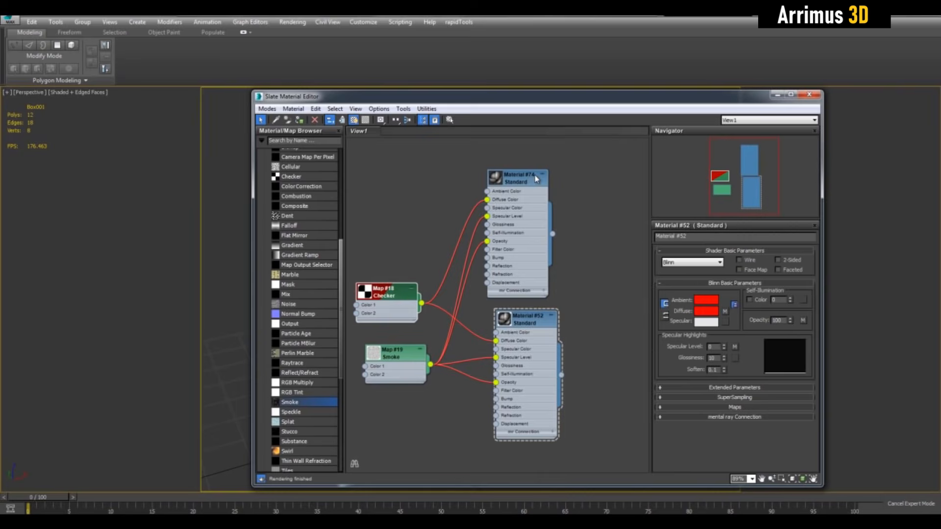
pyautogui.moveTo(529, 323); pyautogui.dragTo(520, 323)
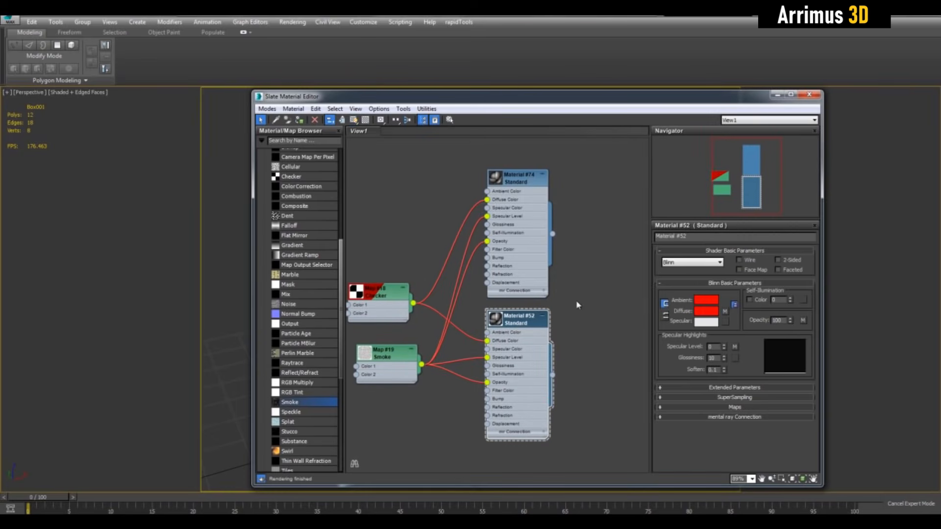
pyautogui.moveTo(572, 307); pyautogui.dragTo(581, 290, button='middle')
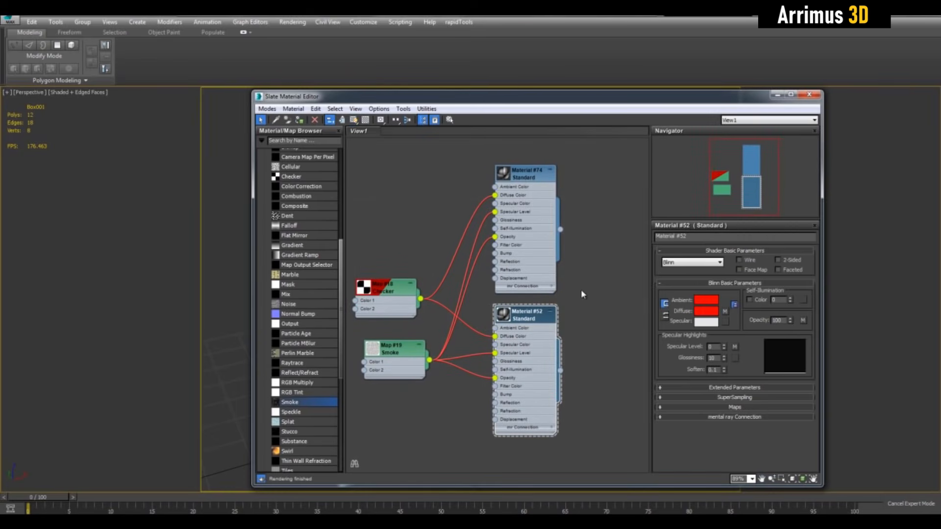
# - Delete the cloned Standard material node and frame the remaining nodes
pyautogui.click(522, 178)
pyautogui.press('Delete')
pyautogui.press('z')
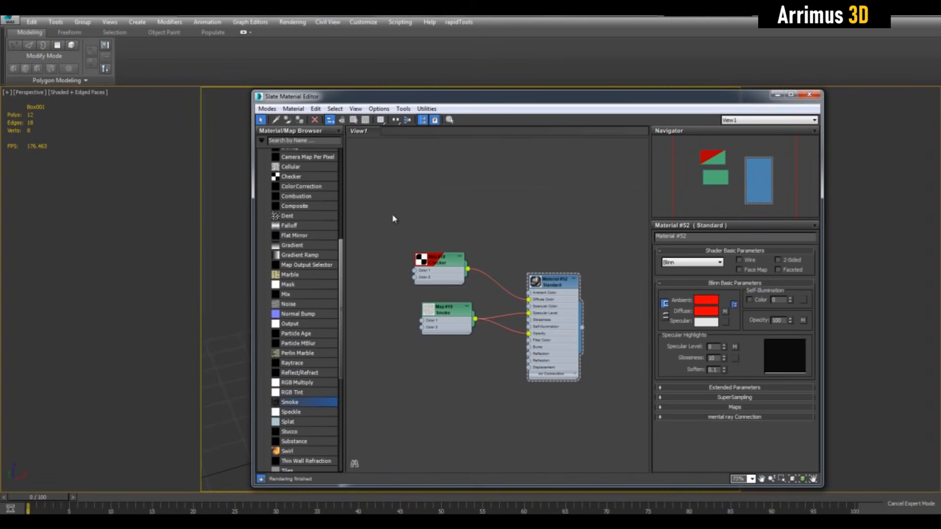
# - Select the Standard material with its Checker and Smoke maps and clone the whole tree twice, placing each copy above the previous one
pyautogui.moveTo(392, 214); pyautogui.dragTo(605, 403)
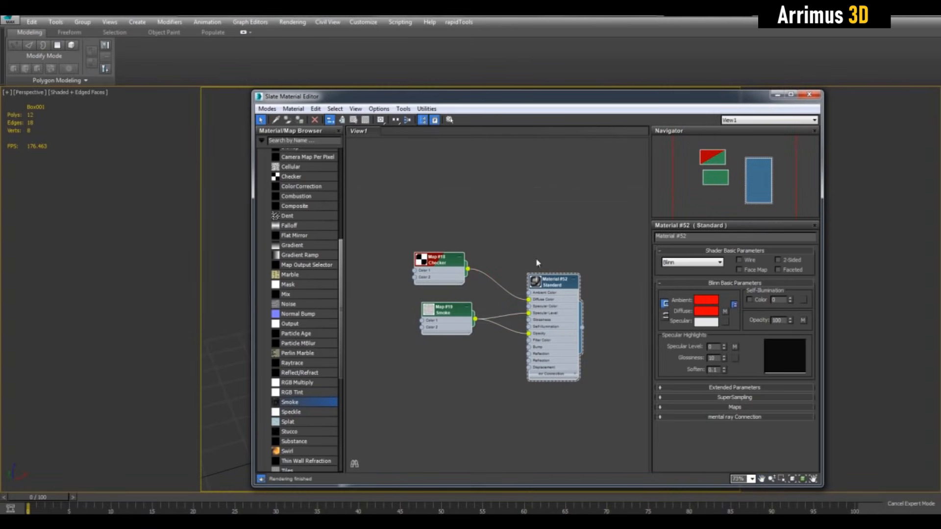
pyautogui.moveTo(578, 281); pyautogui.dragTo(603, 227)
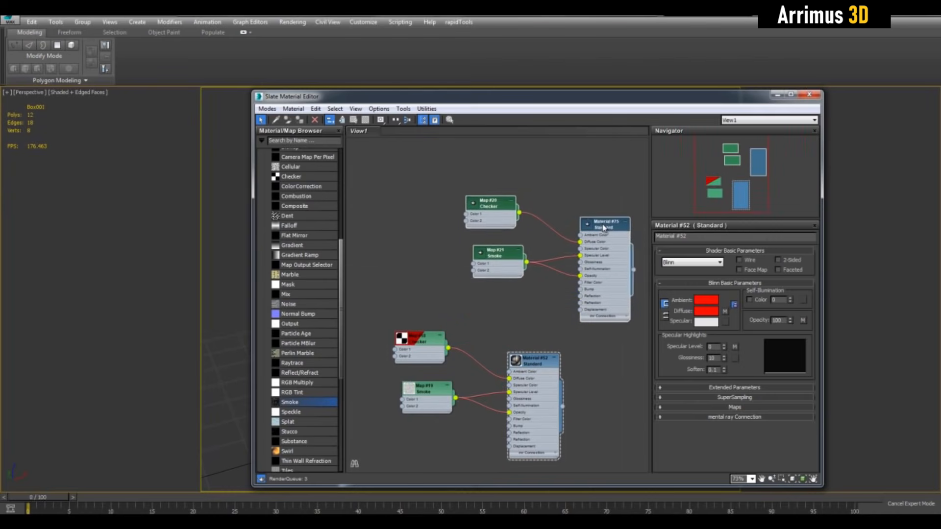
pyautogui.moveTo(550, 297); pyautogui.dragTo(529, 323, button='middle')
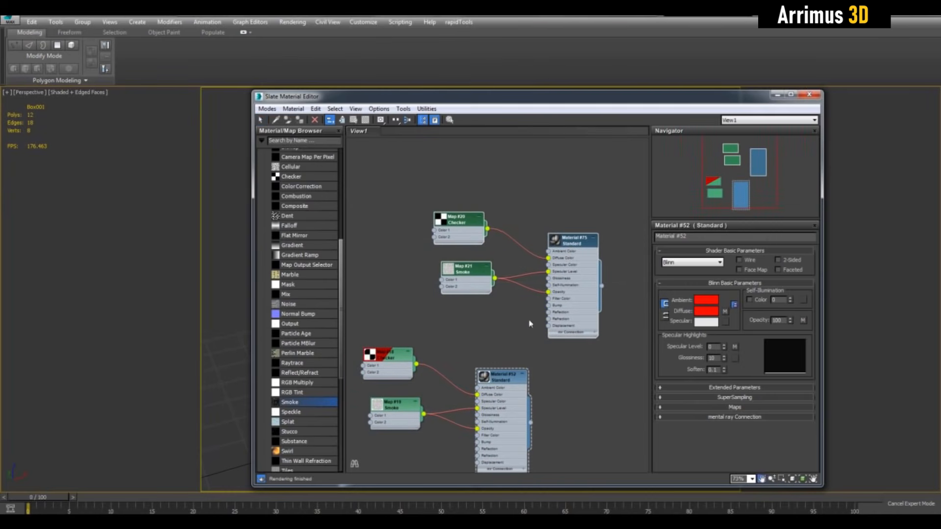
pyautogui.moveTo(565, 279); pyautogui.dragTo(509, 361, button='middle')
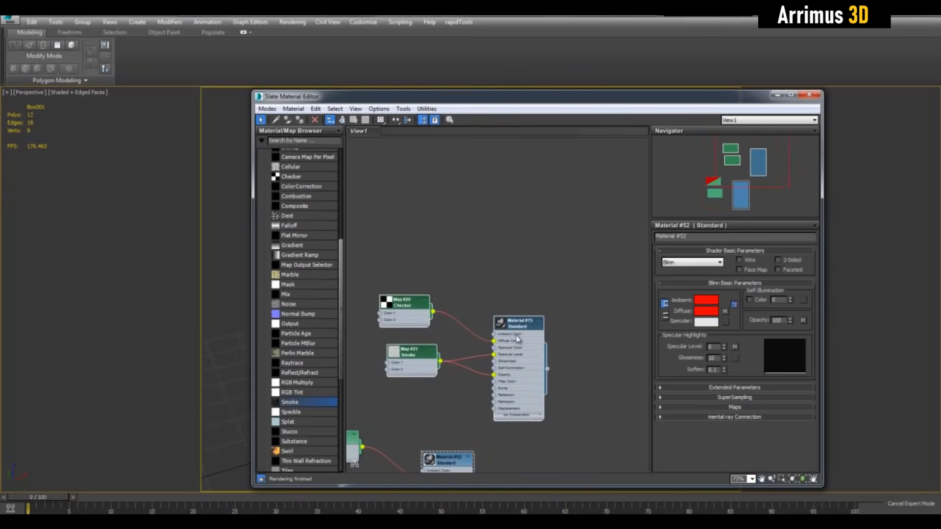
pyautogui.keyDown('shift'); pyautogui.moveTo(514, 324); pyautogui.dragTo(565, 203); pyautogui.keyUp('shift')
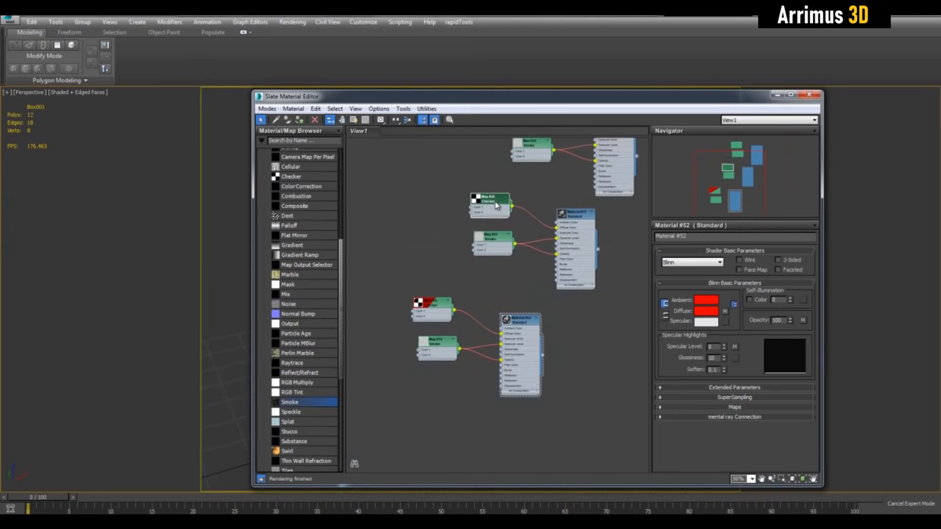
# - Scatter the Checker and Smoke map nodes of the three material trees across the view so their wires cross
pyautogui.moveTo(493, 199); pyautogui.dragTo(499, 198)
pyautogui.moveTo(502, 226); pyautogui.dragTo(441, 260, button='middle')
pyautogui.moveTo(429, 239); pyautogui.dragTo(581, 326)
pyautogui.moveTo(364, 343); pyautogui.dragTo(474, 398)
pyautogui.moveTo(500, 238); pyautogui.dragTo(495, 301, button='middle')
pyautogui.moveTo(467, 246); pyautogui.dragTo(577, 350)
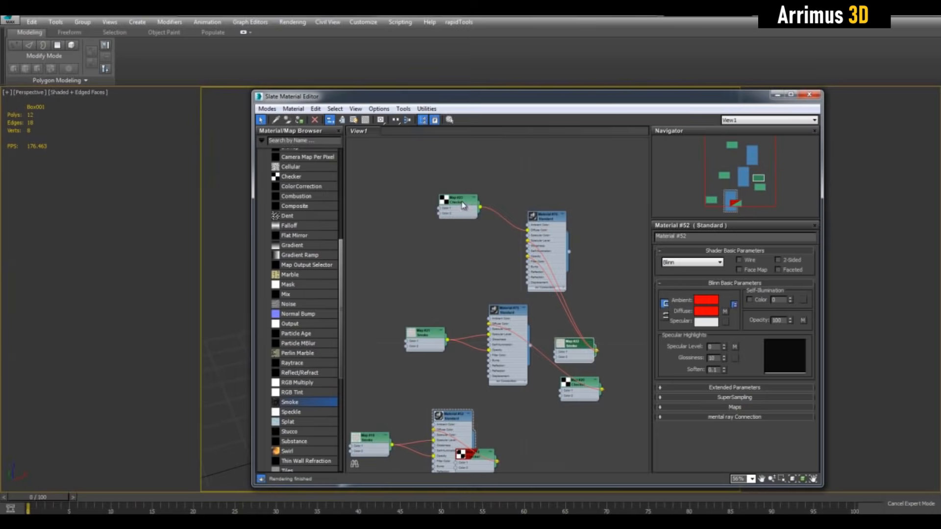
pyautogui.moveTo(463, 206); pyautogui.dragTo(480, 331)
pyautogui.moveTo(480, 331); pyautogui.dragTo(511, 238, button='middle')
pyautogui.moveTo(412, 337); pyautogui.dragTo(564, 166)
pyautogui.moveTo(564, 167); pyautogui.dragTo(548, 238, button='middle')
pyautogui.moveTo(443, 307); pyautogui.dragTo(536, 418)
pyautogui.moveTo(560, 368); pyautogui.dragTo(506, 327, button='middle')
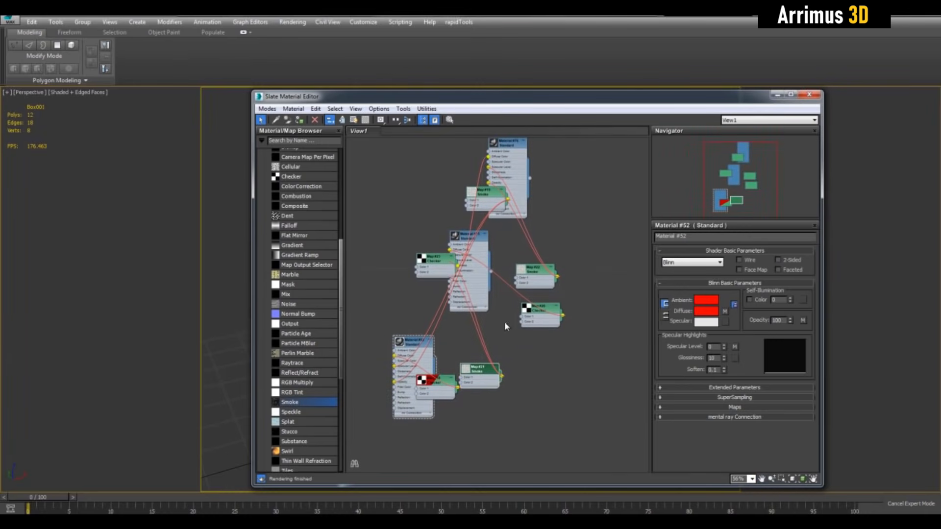
# - Lay out all nodes automatically, first horizontally and finally with the vertical layout option
pyautogui.click(396, 120)
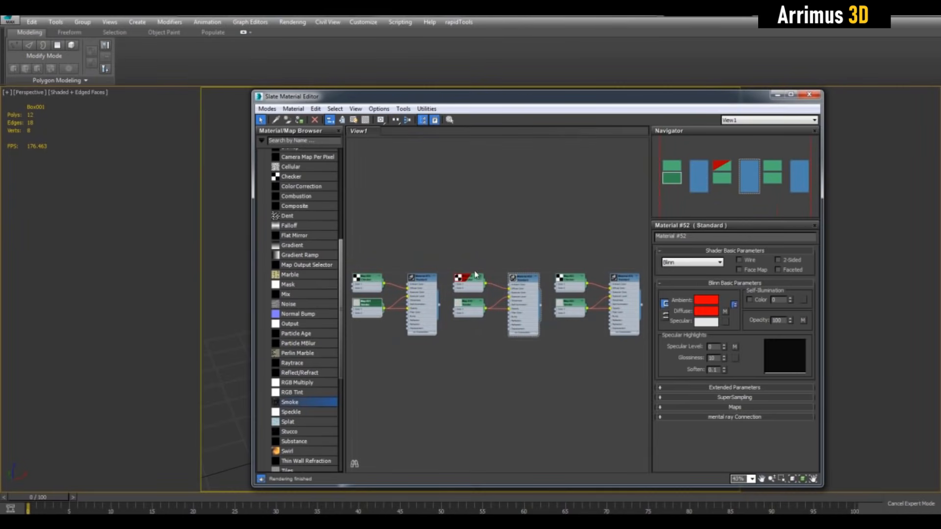
pyautogui.moveTo(397, 124); pyautogui.dragTo(394, 132)
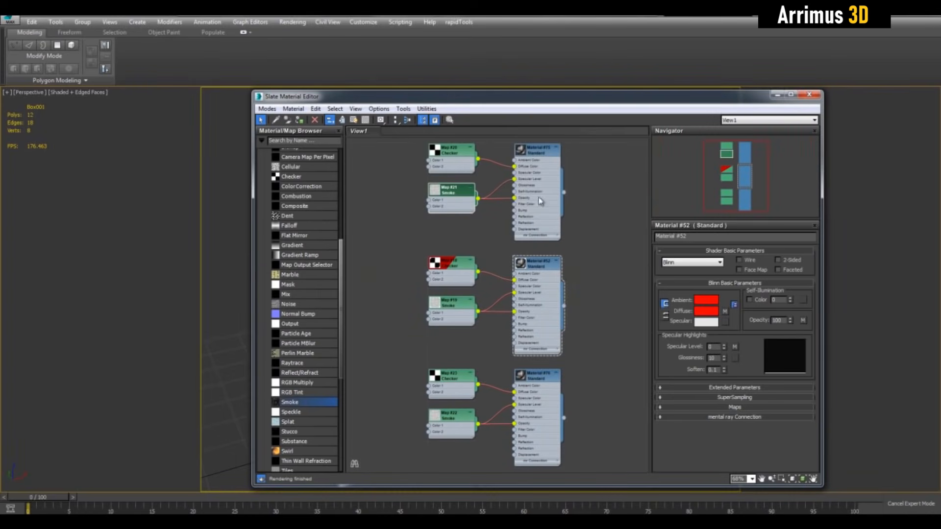
pyautogui.moveTo(573, 277); pyautogui.dragTo(559, 277, button='middle')
pyautogui.scroll(-3, 560, 277)
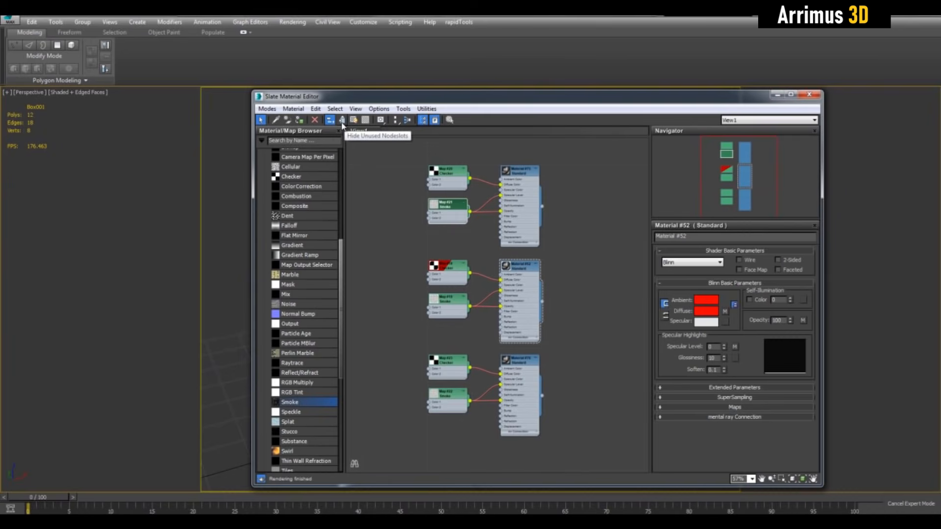
# - Try Hide Unused Nodeslots on the selected node
pyautogui.scroll(3, 560, 248)
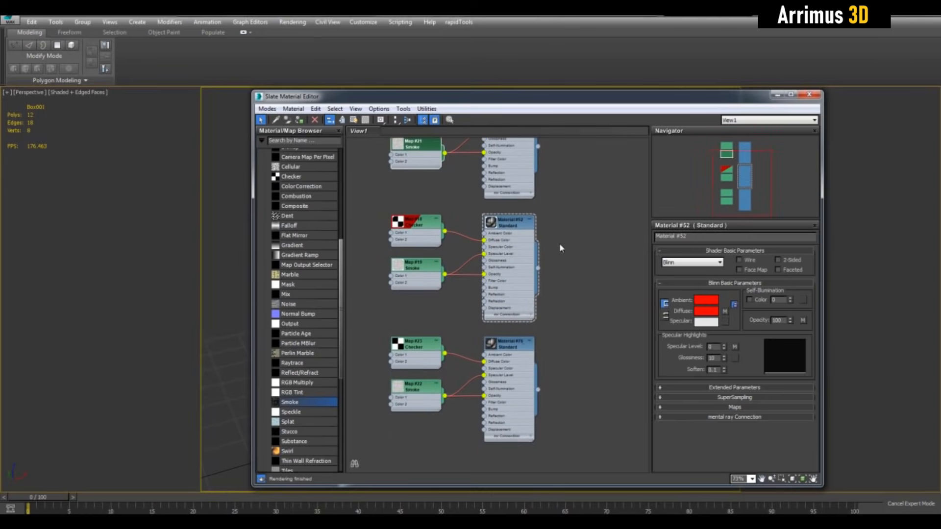
pyautogui.moveTo(567, 224); pyautogui.dragTo(505, 344, button='middle')
pyautogui.scroll(4, 504, 323)
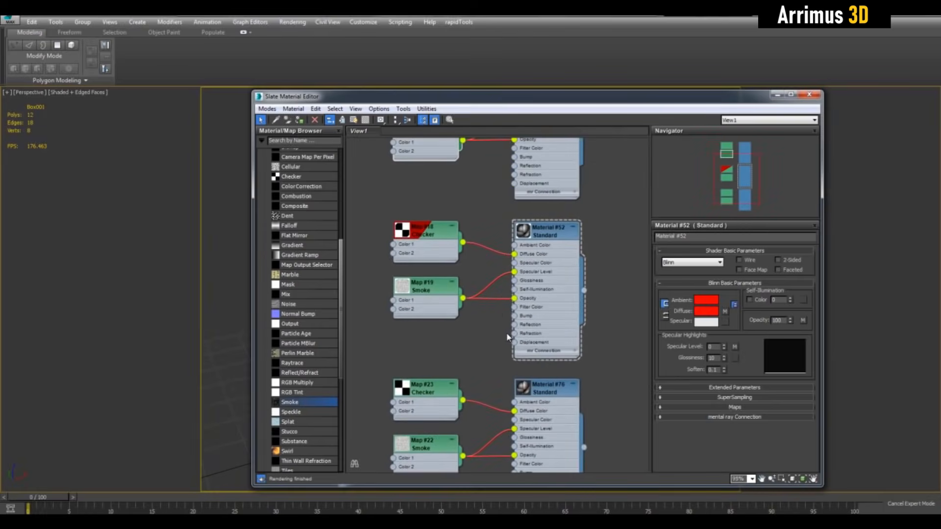
pyautogui.click(342, 120)
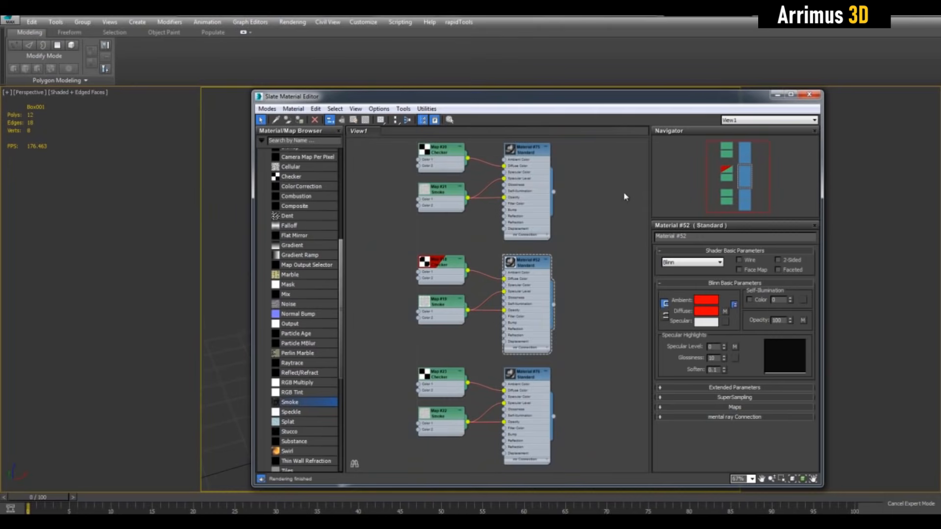
# - Select all three Standard material nodes and hide their unused nodeslots
pyautogui.moveTo(577, 149); pyautogui.dragTo(518, 409)
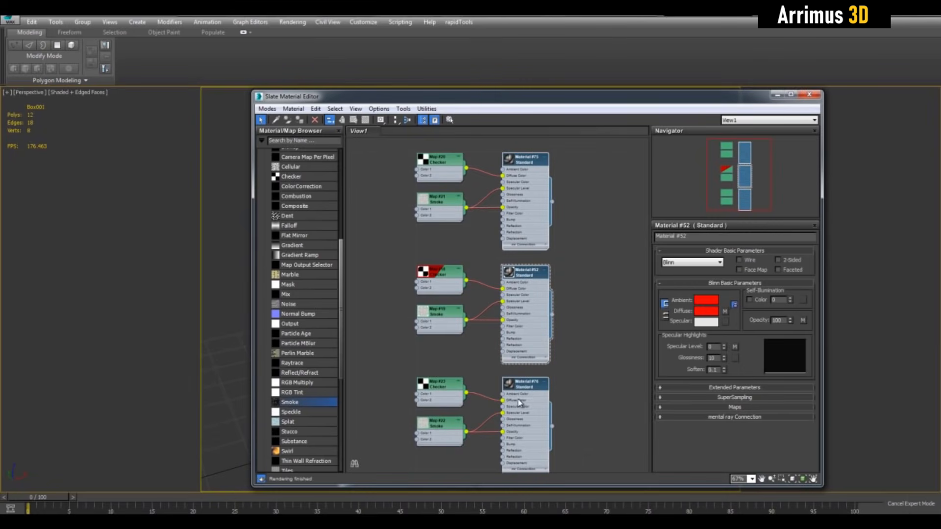
pyautogui.click(342, 122)
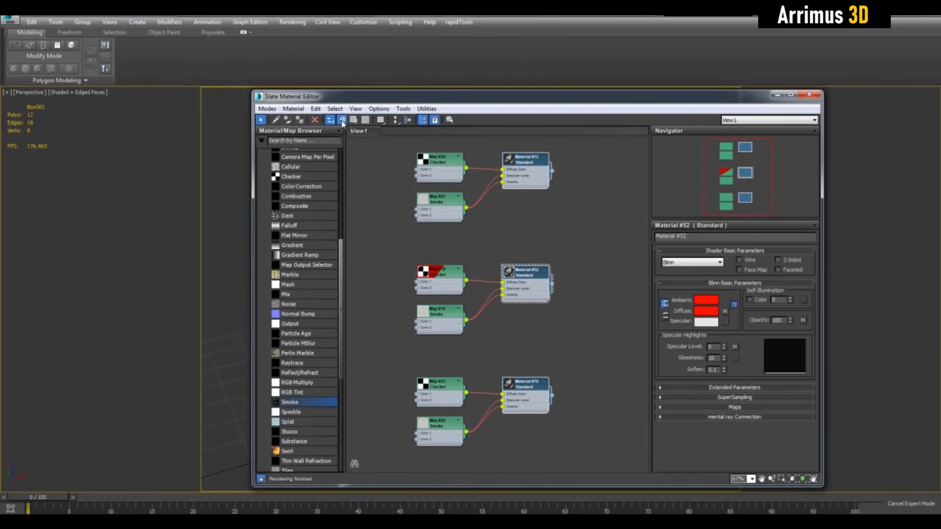
pyautogui.scroll(2, 587, 234)
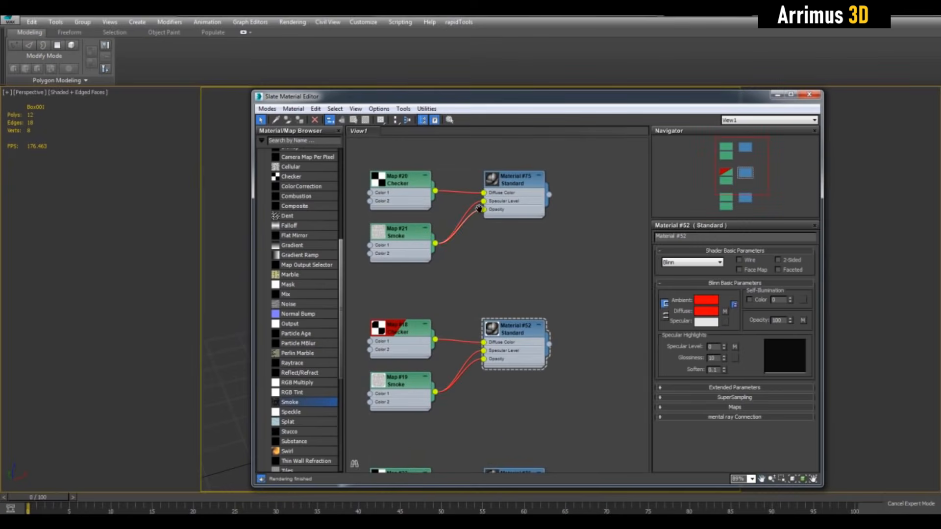
pyautogui.moveTo(488, 209); pyautogui.dragTo(543, 225, button='middle')
pyautogui.moveTo(590, 263); pyautogui.dragTo(558, 226, button='middle')
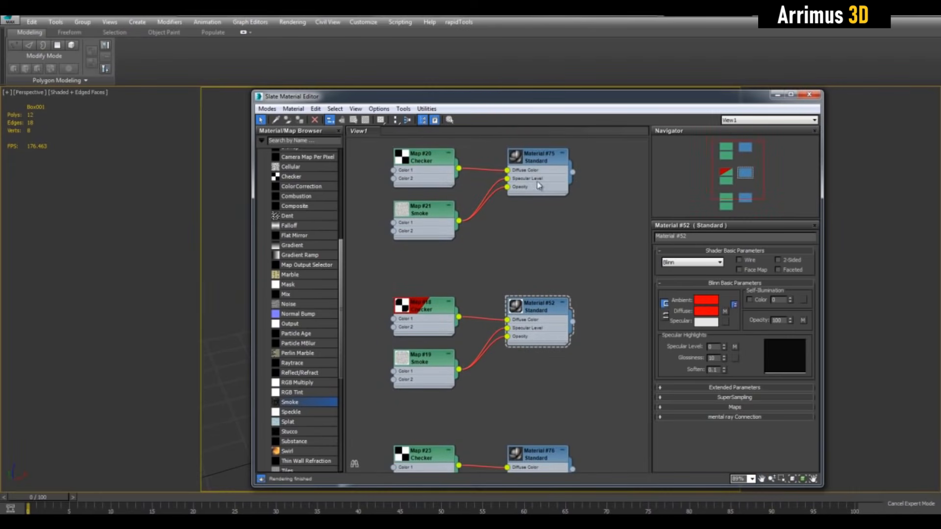
pyautogui.scroll(2, 517, 208)
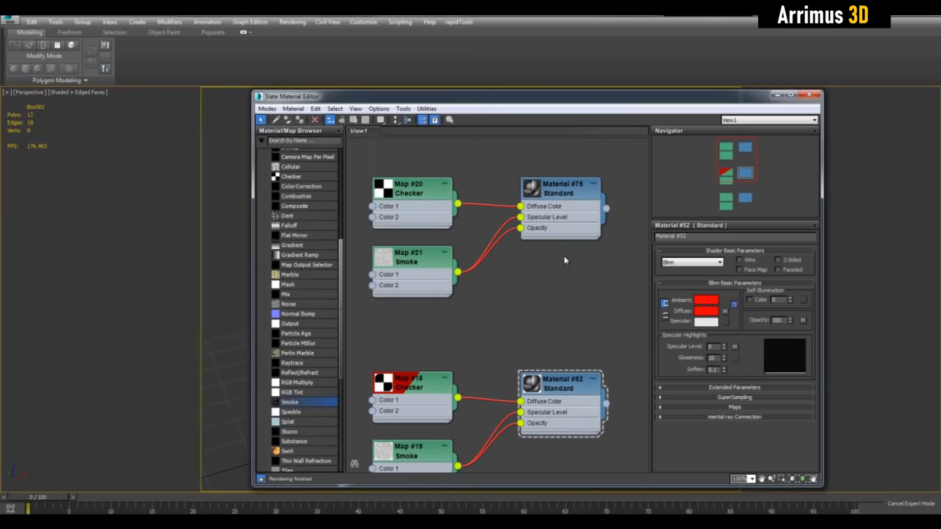
pyautogui.moveTo(584, 322); pyautogui.dragTo(554, 258, button='middle')
# - Expand the Maps rollout of the middle Standard material and disable its Diffuse Color, Specular Level and Opacity maps
pyautogui.click(549, 330)
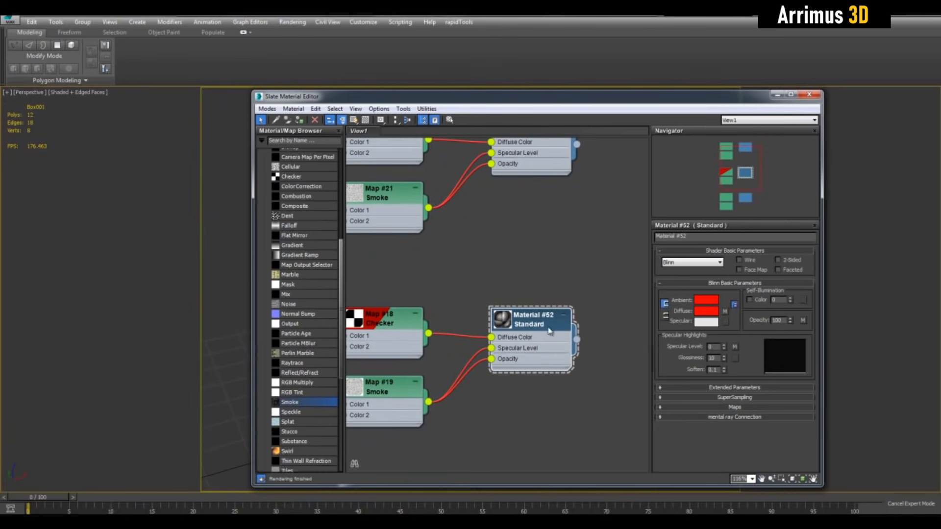
pyautogui.click(735, 407)
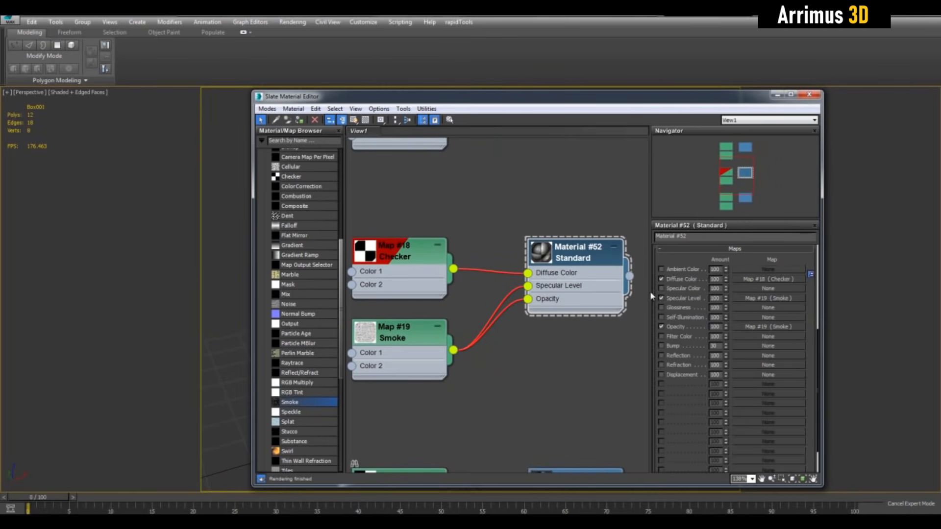
pyautogui.click(661, 279)
pyautogui.click(662, 298)
pyautogui.click(661, 326)
pyautogui.moveTo(580, 333); pyautogui.dragTo(581, 331, button='middle')
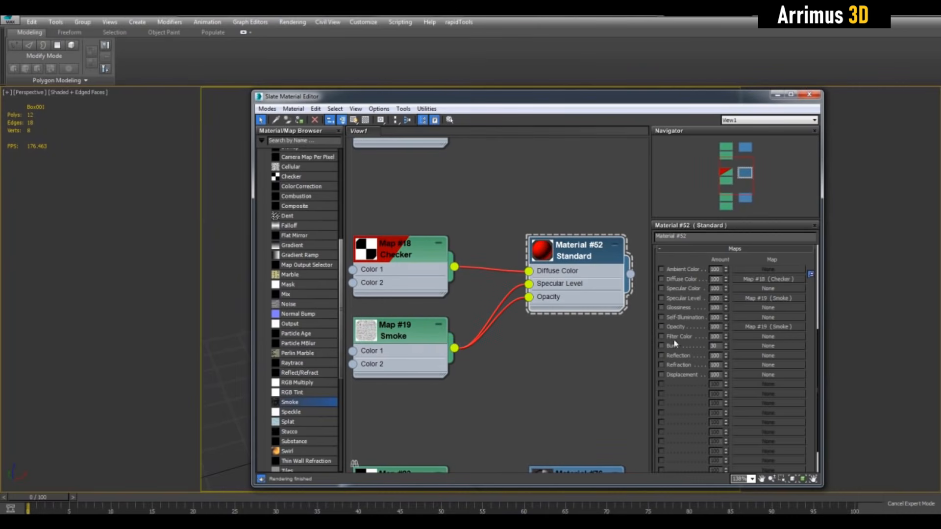
pyautogui.moveTo(500, 319); pyautogui.dragTo(505, 314, button='middle')
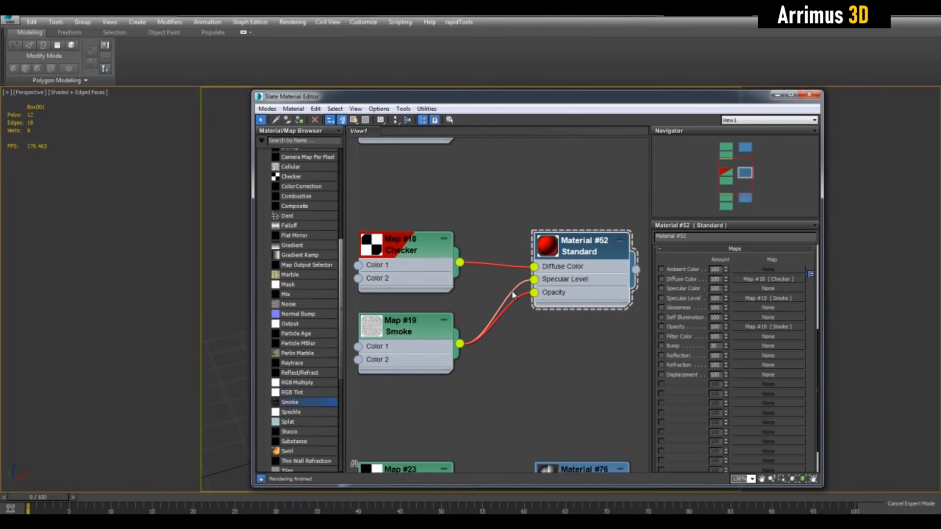
# - Re-enable the Diffuse Color, Specular Level and Opacity maps of the middle Standard material
pyautogui.click(661, 279)
pyautogui.click(661, 298)
pyautogui.click(661, 327)
# - Assign a Speckle map to the Bump slot of the middle Standard material
pyautogui.moveTo(570, 324); pyautogui.dragTo(506, 314, button='middle')
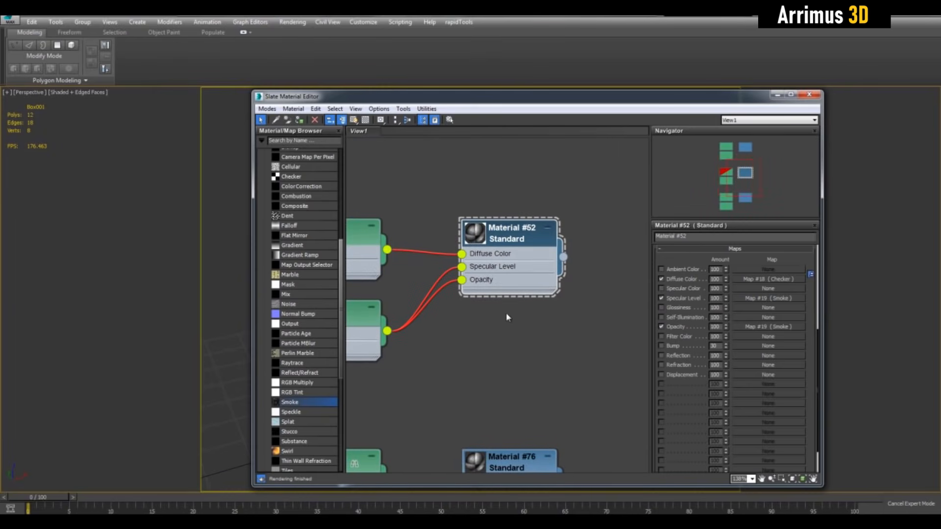
pyautogui.moveTo(504, 352)
pyautogui.mouseDown(button='middle')
pyautogui.moveTo(532, 352)
pyautogui.moveTo(522, 350)
pyautogui.mouseUp(button='middle')
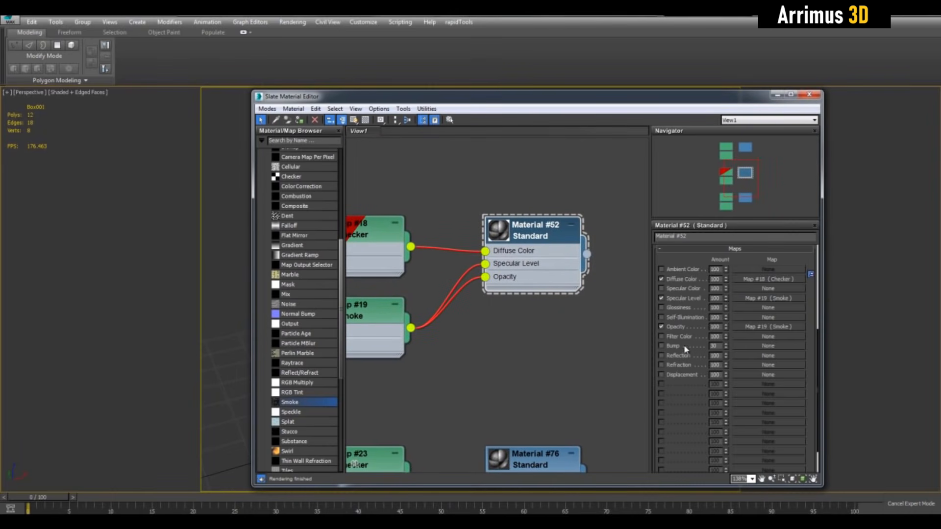
pyautogui.click(738, 346)
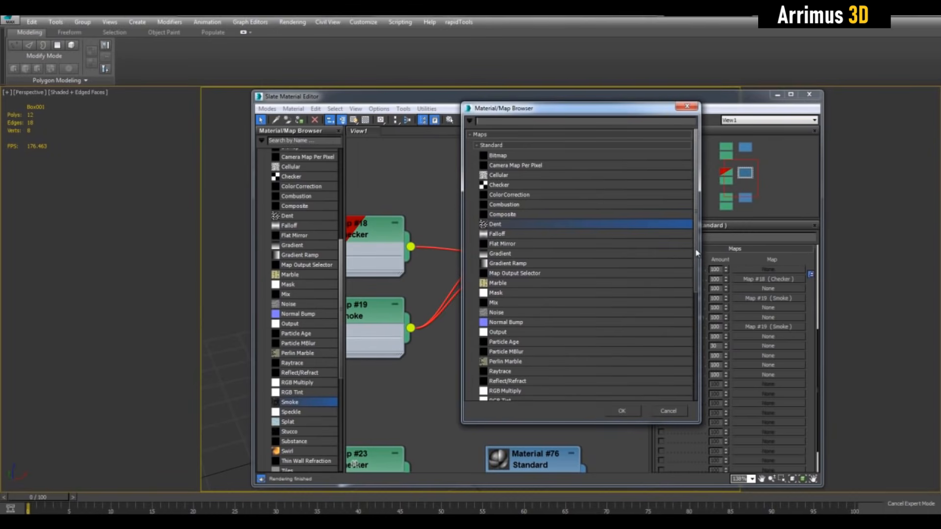
pyautogui.scroll(-5, 687, 340)
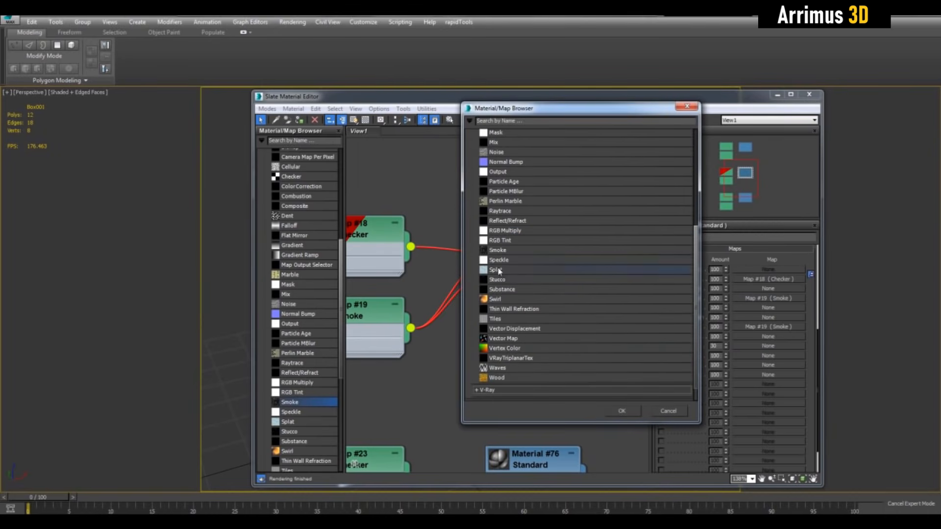
pyautogui.doubleClick(497, 260)
pyautogui.moveTo(456, 275); pyautogui.dragTo(522, 292, button='middle')
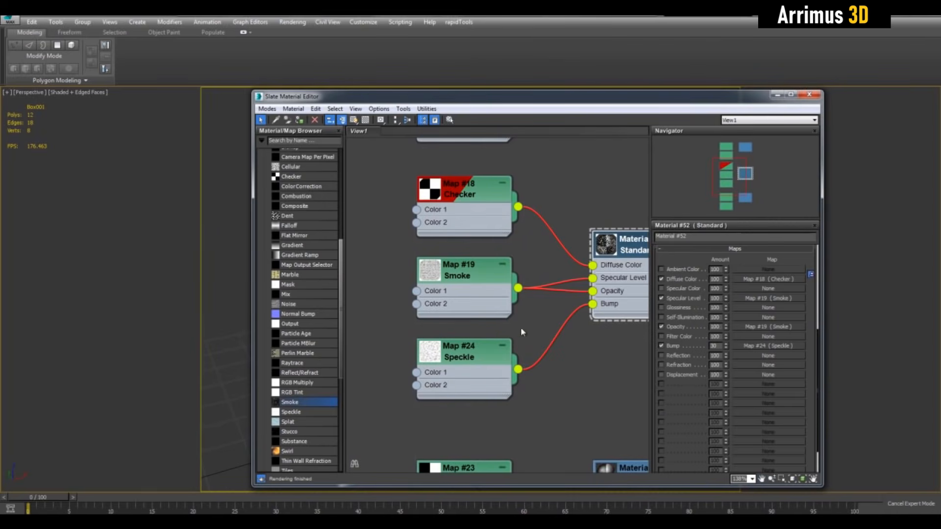
pyautogui.moveTo(564, 327); pyautogui.dragTo(421, 333, button='middle')
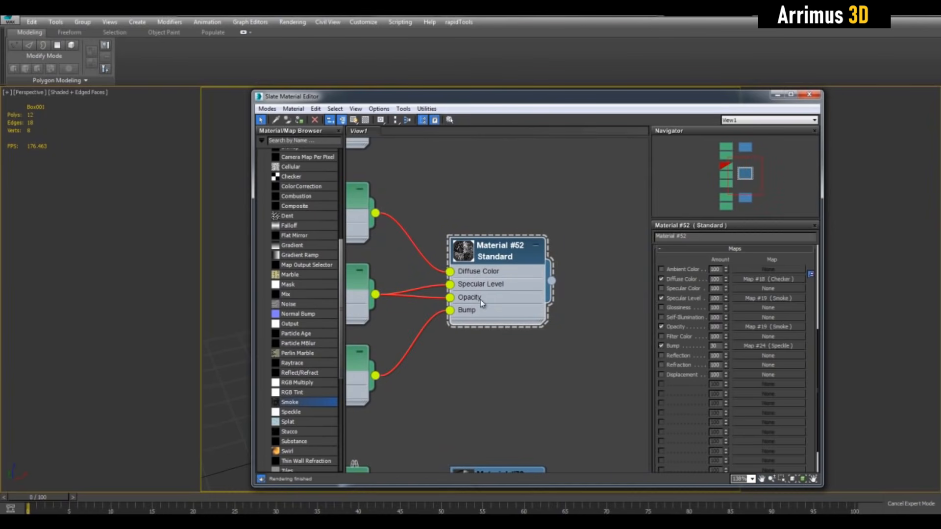
pyautogui.moveTo(468, 349); pyautogui.dragTo(514, 348, button='middle')
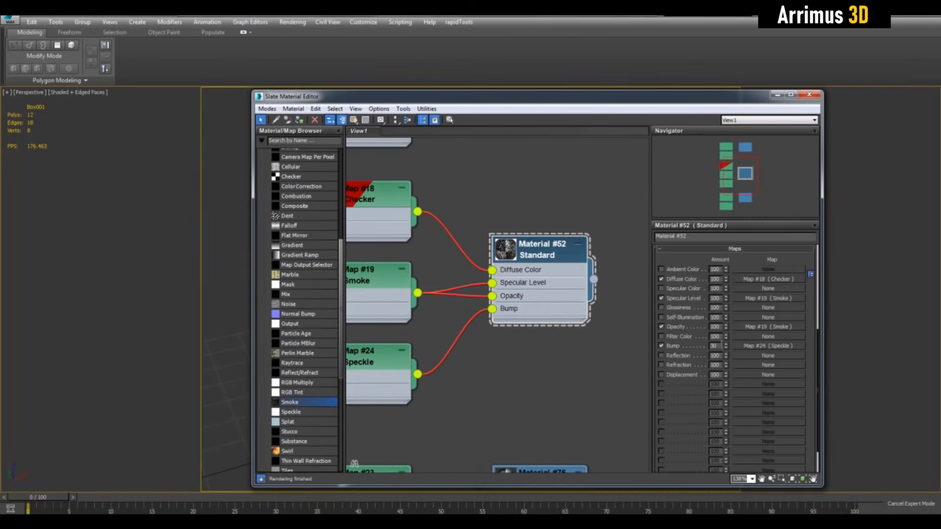
# - Set the Bump amount of the middle Standard material to 60
pyautogui.doubleClick(714, 345)
pyautogui.moveTo(498, 343); pyautogui.dragTo(529, 341, button='middle')
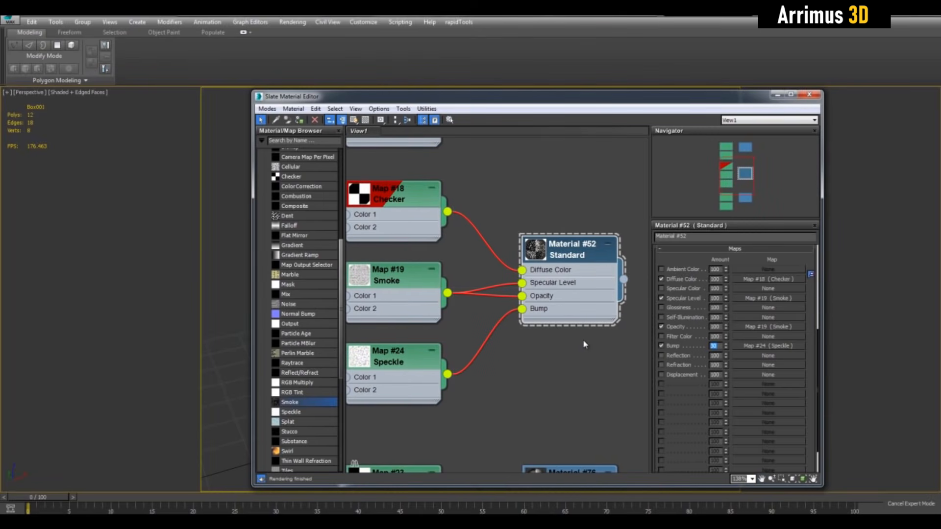
pyautogui.write('6')
pyautogui.press('Return')
pyautogui.moveTo(527, 345); pyautogui.dragTo(573, 332, button='middle')
pyautogui.moveTo(622, 348); pyautogui.dragTo(604, 346, button='middle')
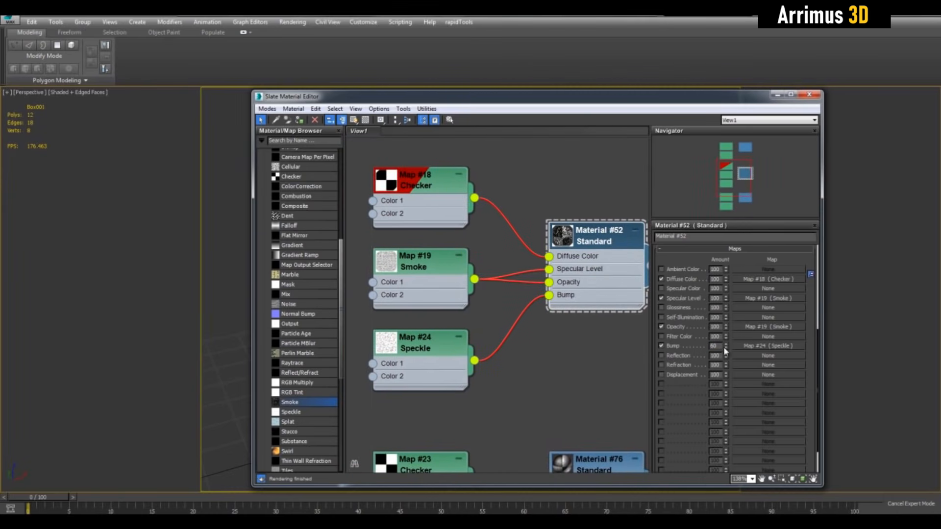
# - Set the middle Standard material's Bump amount to 5 and its Specular Level map amount to 50
pyautogui.doubleClick(715, 345)
pyautogui.write('5')
pyautogui.press('Return')
pyautogui.moveTo(576, 320); pyautogui.dragTo(526, 342, button='middle')
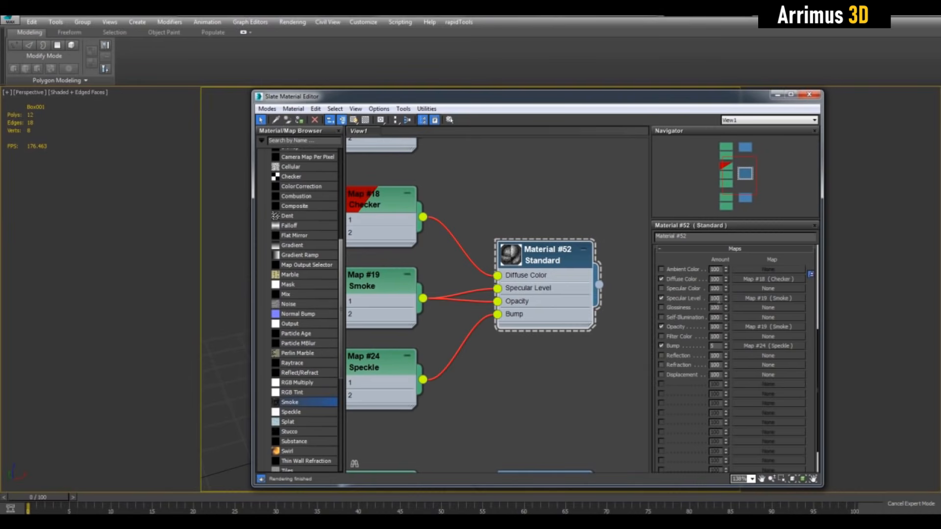
pyautogui.write('50')
pyautogui.press('Return')
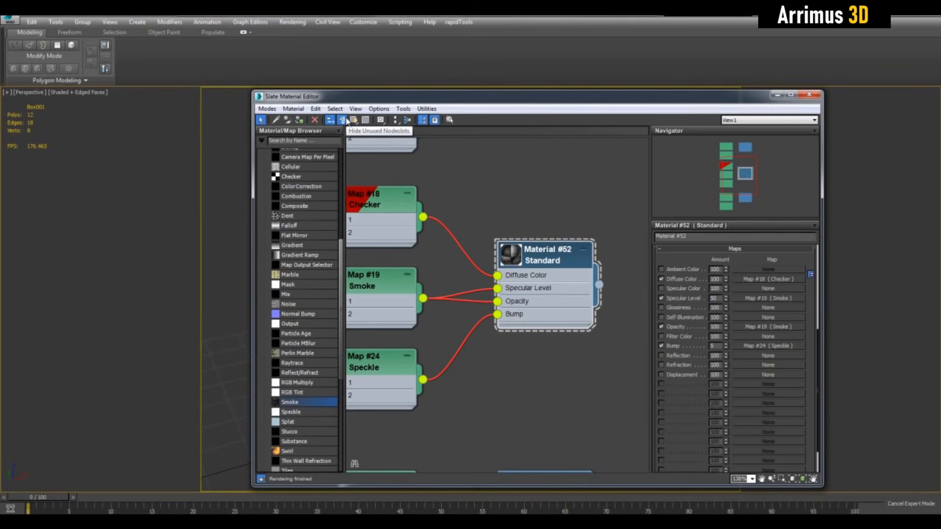
# - Select all the map nodes of the three trees and toggle Hide Unused Nodeslots on and off
pyautogui.scroll(-3, 480, 245)
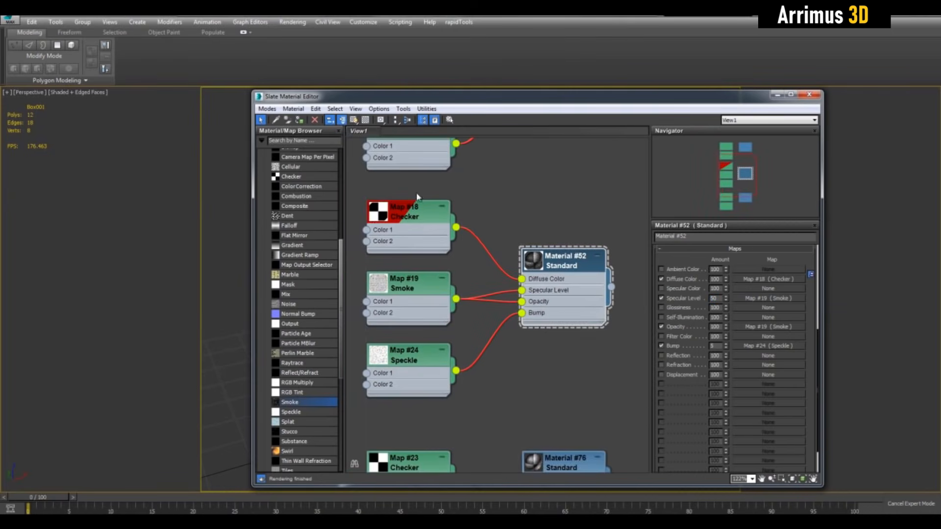
pyautogui.scroll(-5, 453, 259)
pyautogui.moveTo(411, 159); pyautogui.dragTo(476, 414)
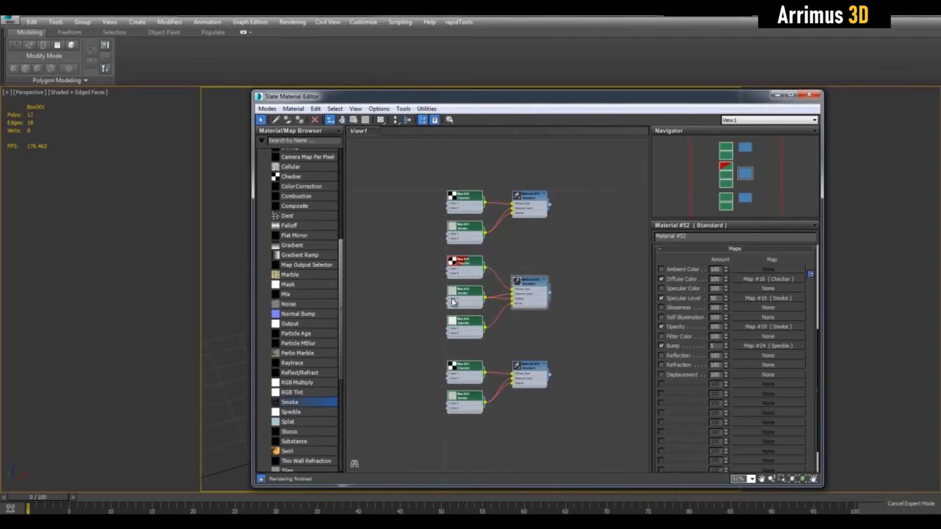
pyautogui.click(343, 120)
pyautogui.scroll(6, 462, 274)
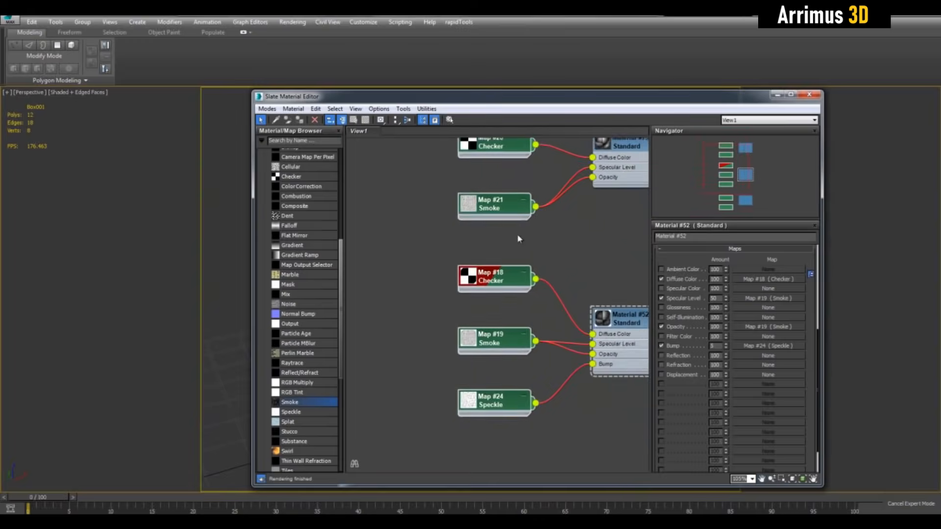
pyautogui.click(342, 120)
pyautogui.click(342, 121)
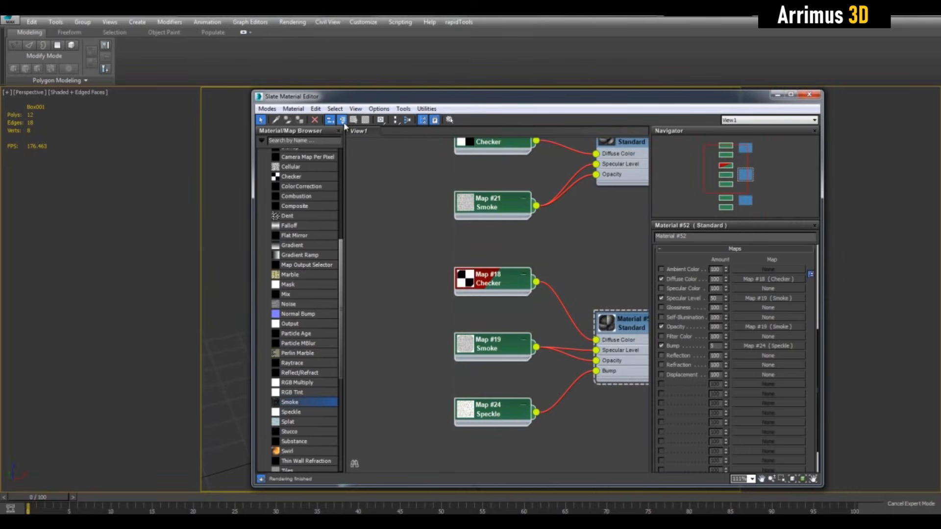
pyautogui.click(342, 121)
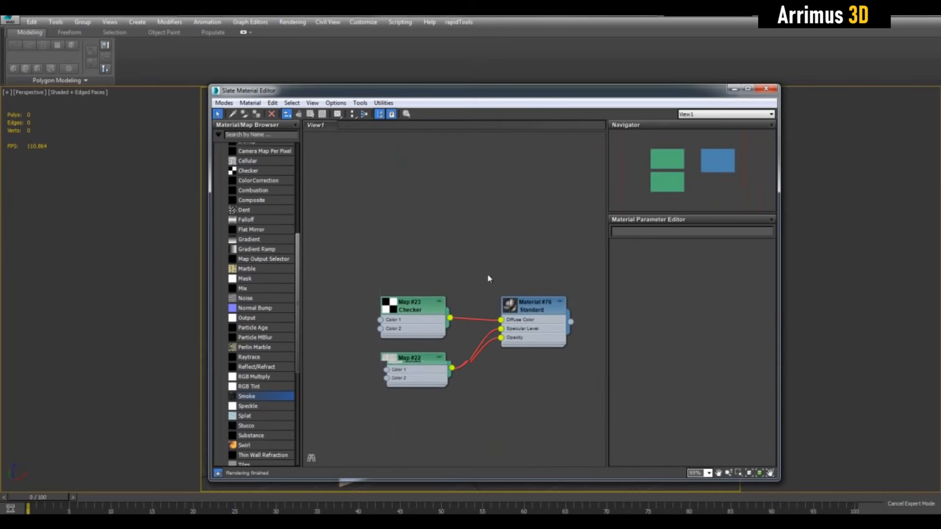
# - Add a Composite map node from the standard maps and place it above the Checker map
pyautogui.scroll(1, 485, 252)
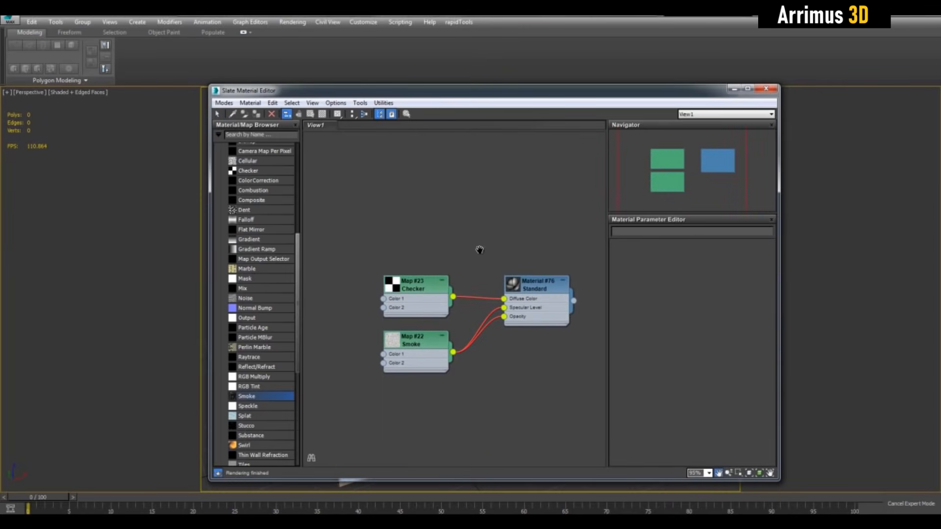
pyautogui.moveTo(470, 234); pyautogui.dragTo(454, 250, button='middle')
pyautogui.rightClick(421, 215)
pyautogui.moveTo(444, 233)
pyautogui.moveTo(385, 232)
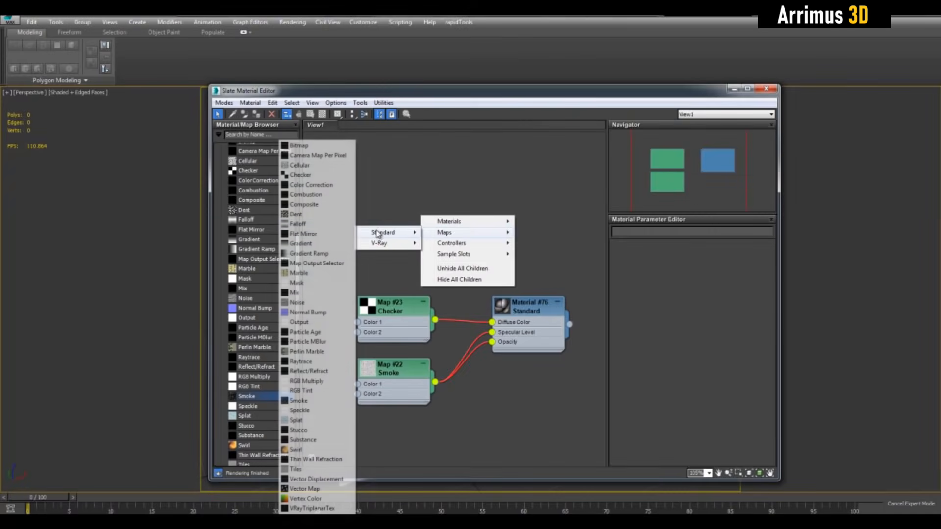
pyautogui.click(321, 206)
pyautogui.scroll(2, 472, 228)
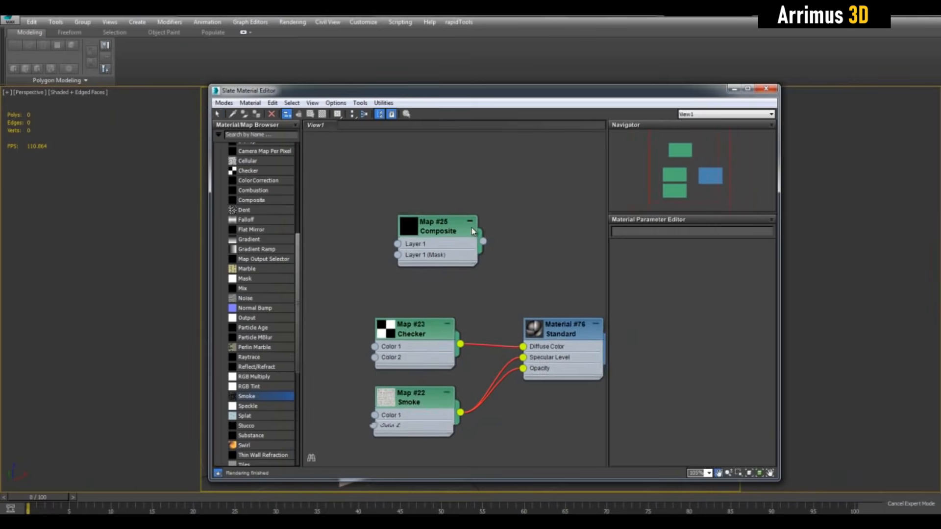
pyautogui.moveTo(445, 236); pyautogui.dragTo(434, 266)
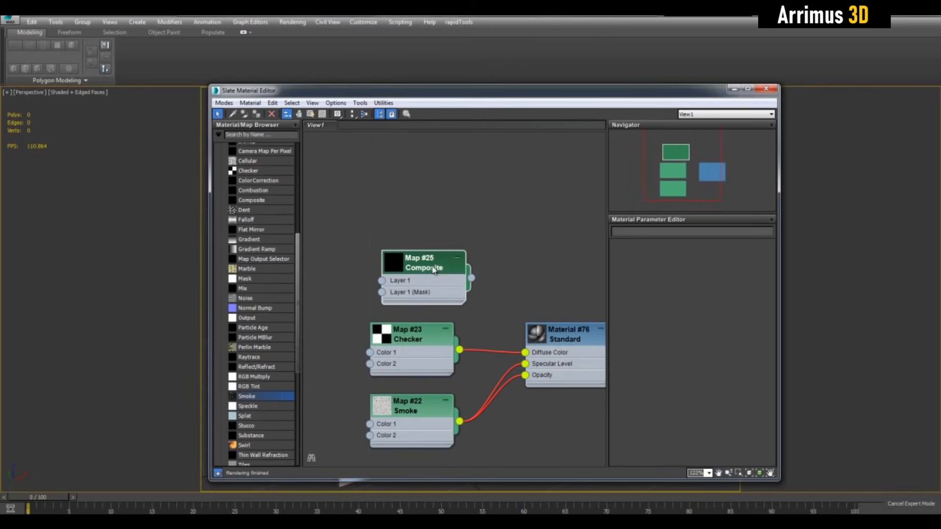
pyautogui.moveTo(497, 219); pyautogui.dragTo(500, 249, button='middle')
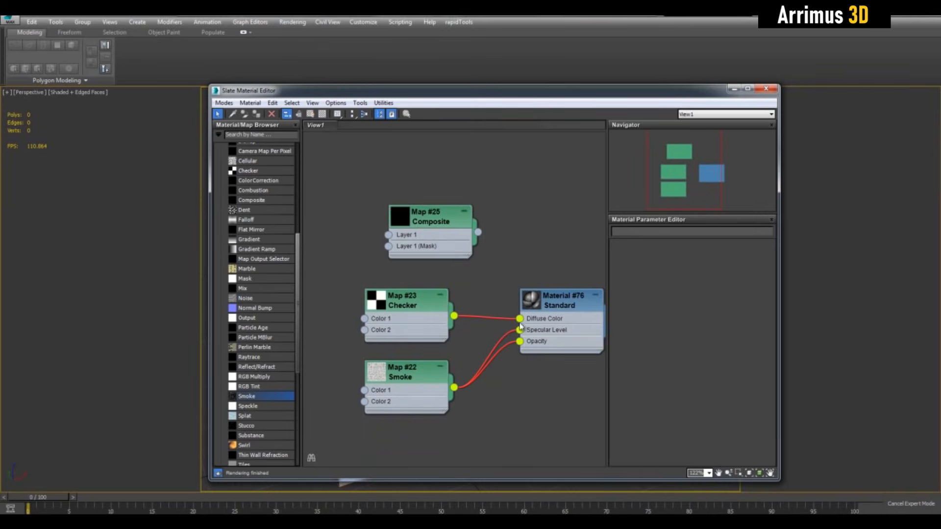
# - Disconnect the Checker and Smoke maps from the Standard material and wire the Checker map into the Composite map's Layer 1
pyautogui.moveTo(520, 318); pyautogui.dragTo(549, 319)
pyautogui.click(471, 283)
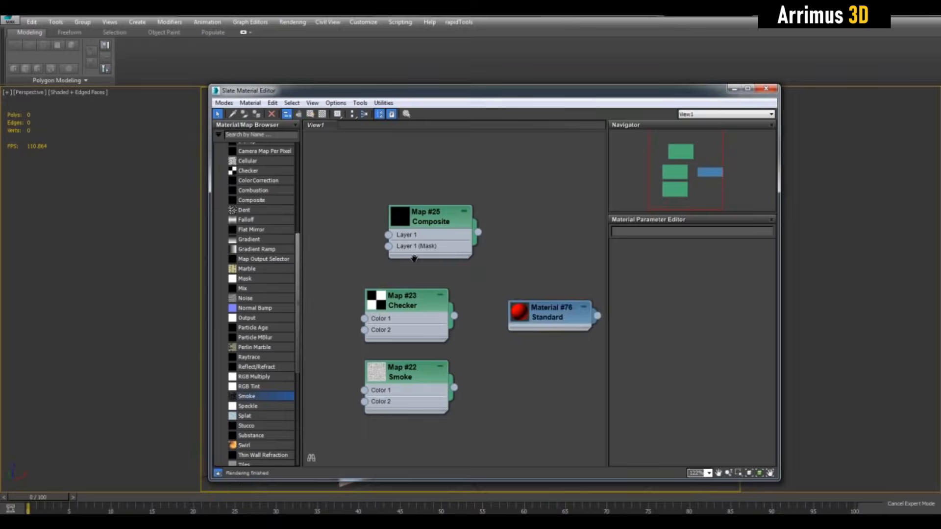
pyautogui.moveTo(423, 279); pyautogui.dragTo(491, 329, button='middle')
pyautogui.moveTo(500, 357); pyautogui.dragTo(457, 285)
pyautogui.moveTo(500, 368); pyautogui.dragTo(509, 341, button='middle')
# - Move the Smoke map node above the Checker map node
pyautogui.press('s')
pyautogui.moveTo(485, 397); pyautogui.dragTo(396, 212)
pyautogui.moveTo(489, 248); pyautogui.dragTo(493, 263, button='middle')
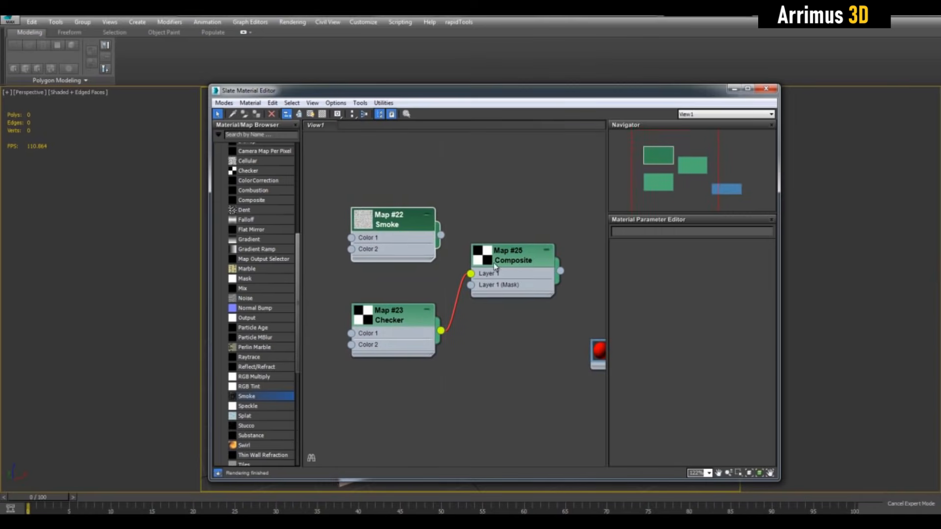
# - Open the Composite map's parameters and toggle the Layer 1 texture off and back on
pyautogui.doubleClick(511, 263)
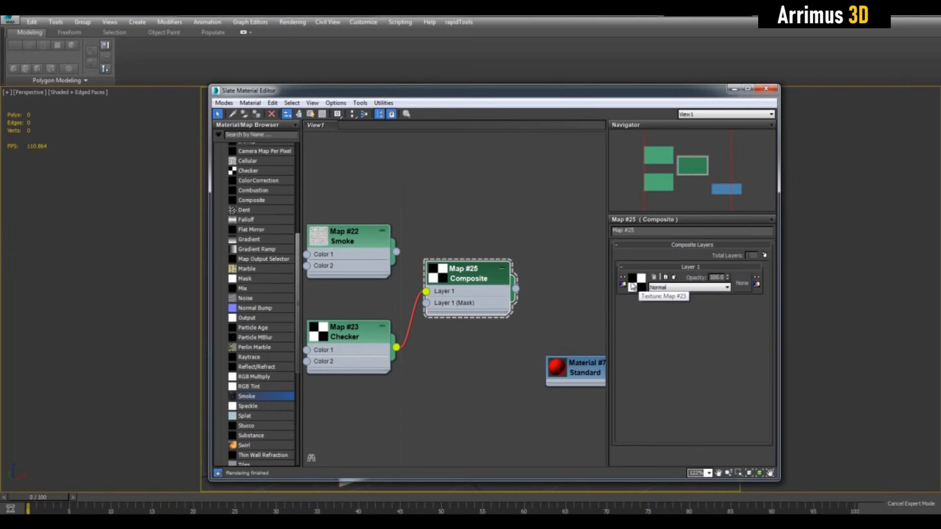
pyautogui.click(624, 285)
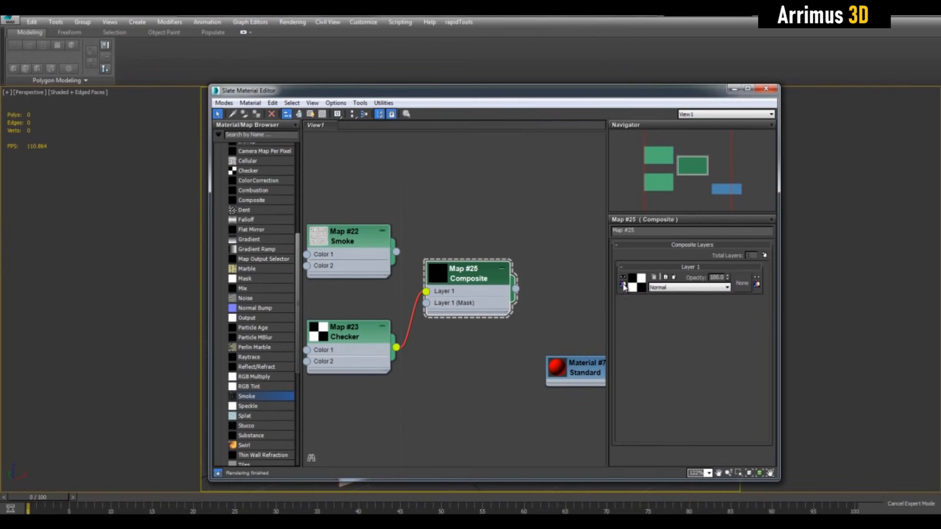
pyautogui.click(624, 284)
# - Move the Composite map together with its wired Checker map lower, farther from the Smoke map
pyautogui.moveTo(469, 270); pyautogui.dragTo(457, 329)
pyautogui.moveTo(536, 284); pyautogui.dragTo(544, 238, button='middle')
pyautogui.moveTo(516, 321); pyautogui.dragTo(471, 315, button='middle')
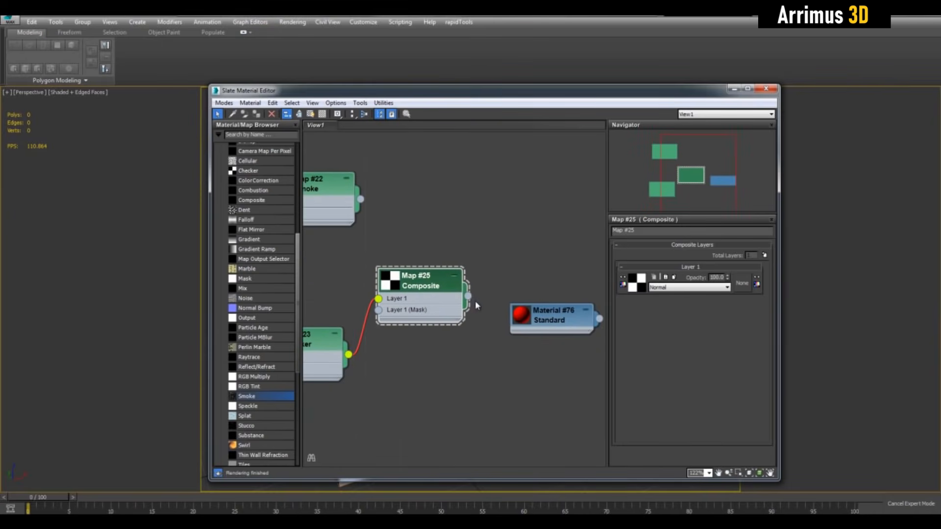
# - Wire the Composite map's output into the Standard material's Diffuse Color slot
pyautogui.moveTo(472, 297); pyautogui.dragTo(523, 319)
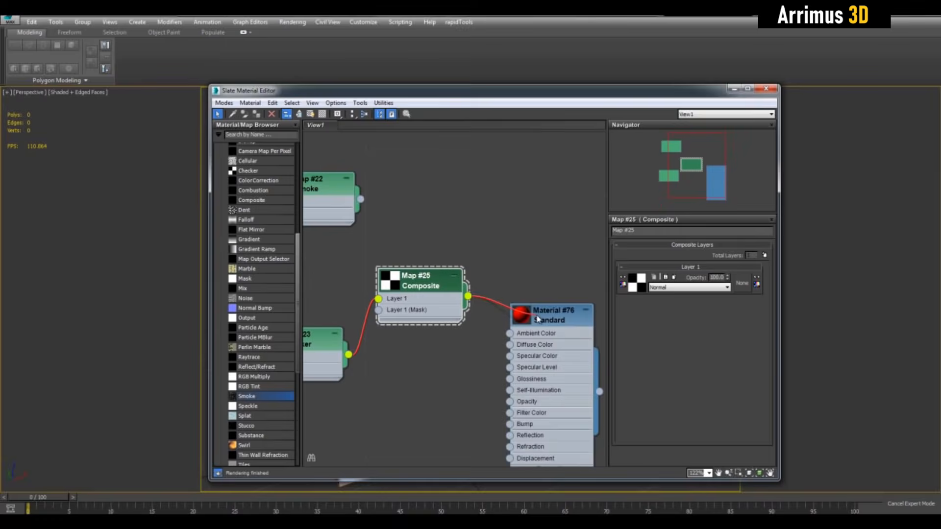
pyautogui.click(527, 268)
pyautogui.moveTo(527, 269); pyautogui.dragTo(527, 254, button='middle')
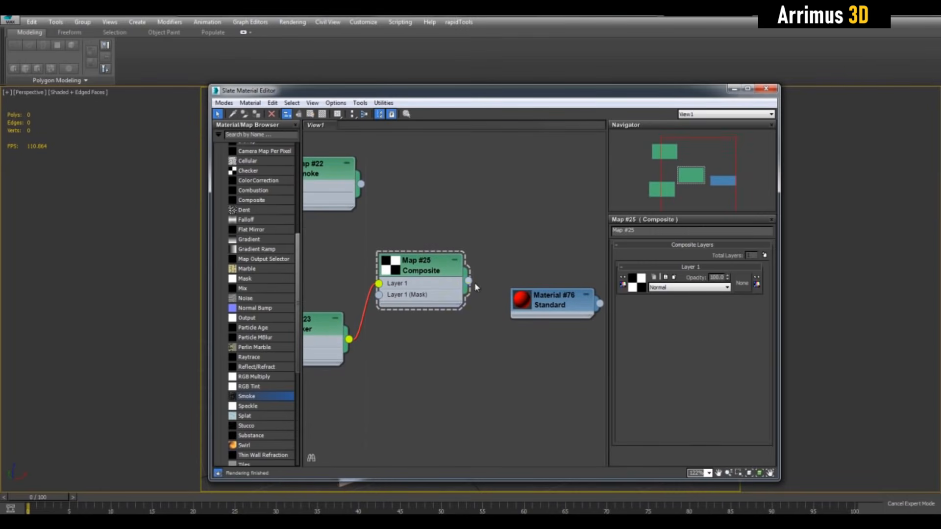
pyautogui.moveTo(474, 283); pyautogui.dragTo(509, 328)
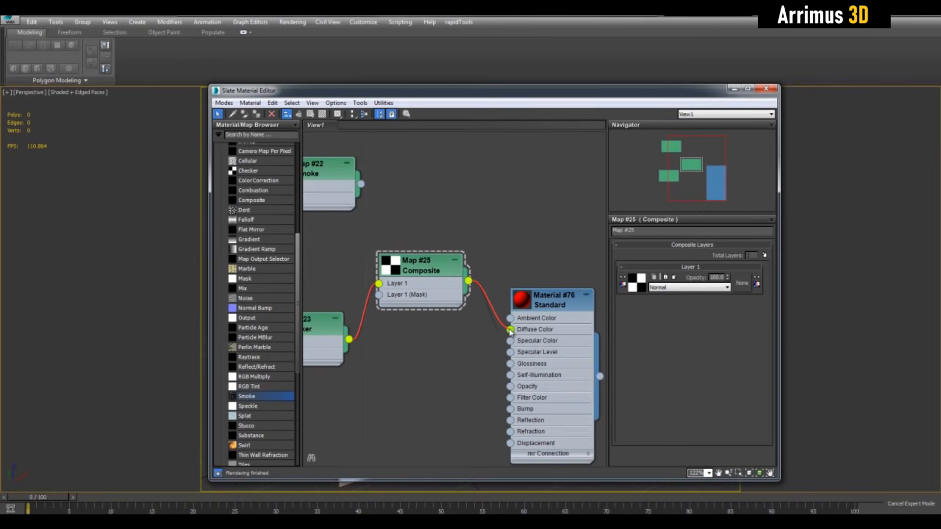
pyautogui.moveTo(532, 319); pyautogui.dragTo(534, 283, button='middle')
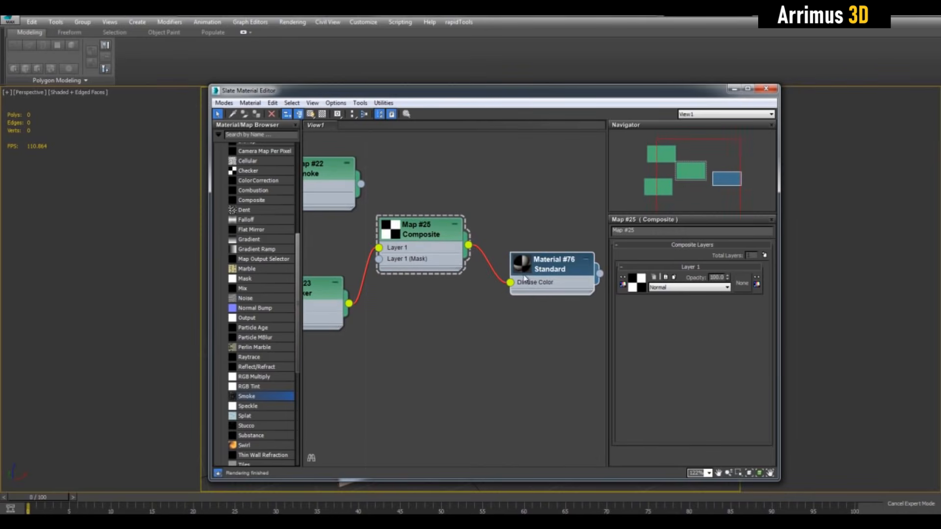
pyautogui.moveTo(521, 234); pyautogui.dragTo(519, 307, button='middle')
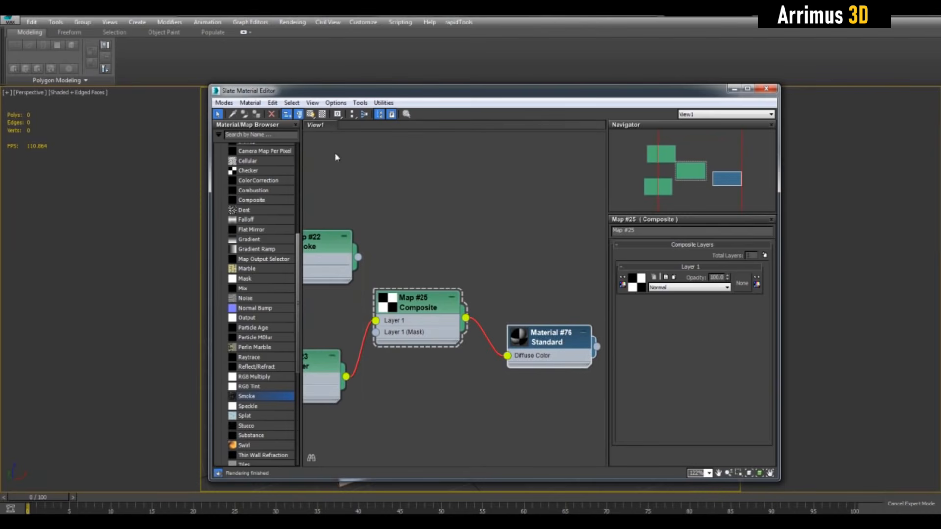
pyautogui.moveTo(524, 251)
pyautogui.mouseDown(button='middle')
pyautogui.moveTo(525, 230)
pyautogui.moveTo(510, 255)
pyautogui.mouseUp(button='middle')
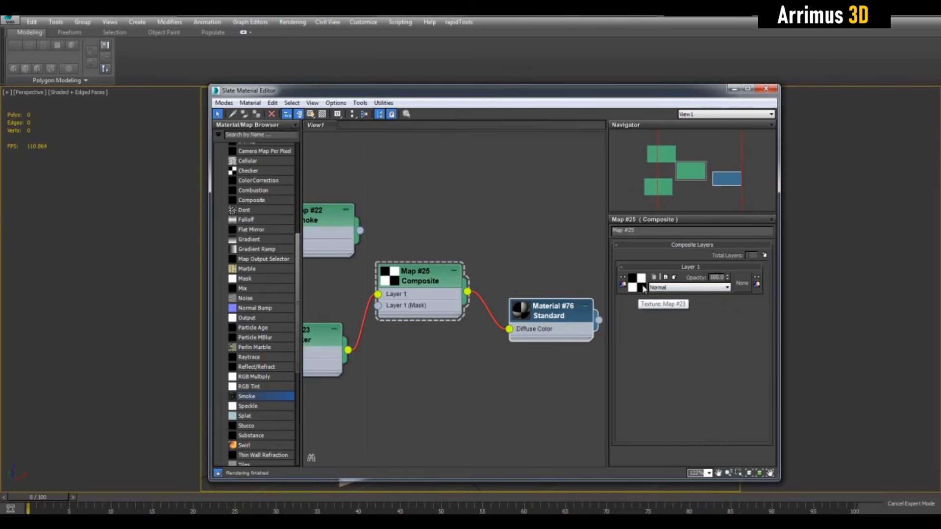
# - Duplicate the Composite map's Layer 1 and delete the original layer
pyautogui.moveTo(509, 263); pyautogui.dragTo(549, 274, button='middle')
pyautogui.moveTo(458, 333); pyautogui.dragTo(536, 338, button='middle')
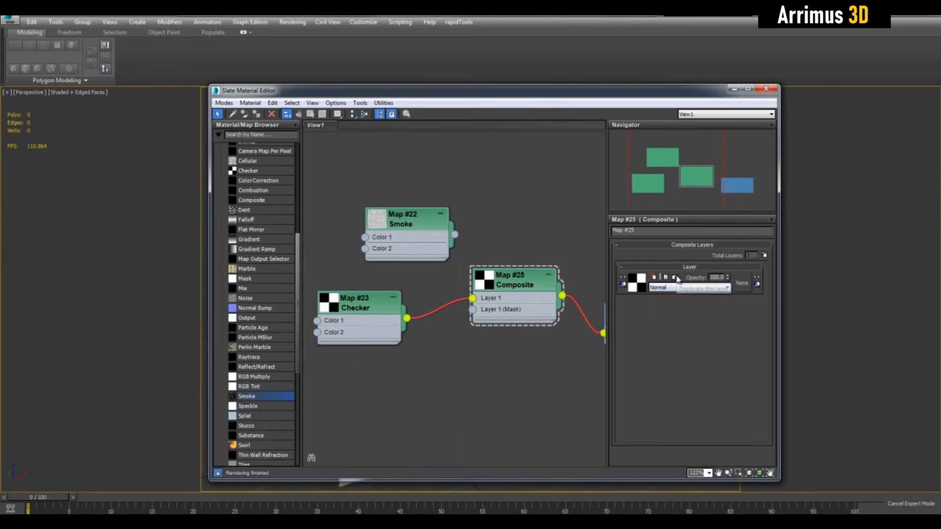
pyautogui.click(673, 277)
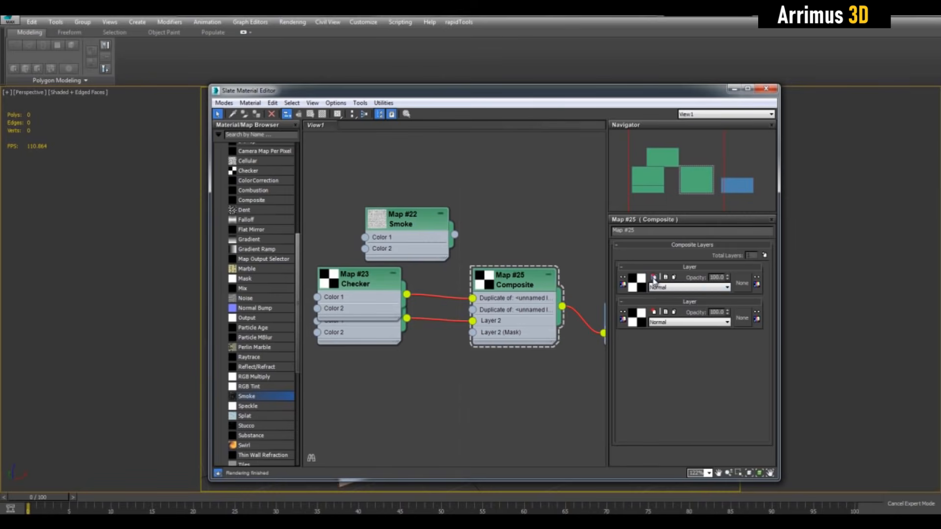
pyautogui.click(654, 278)
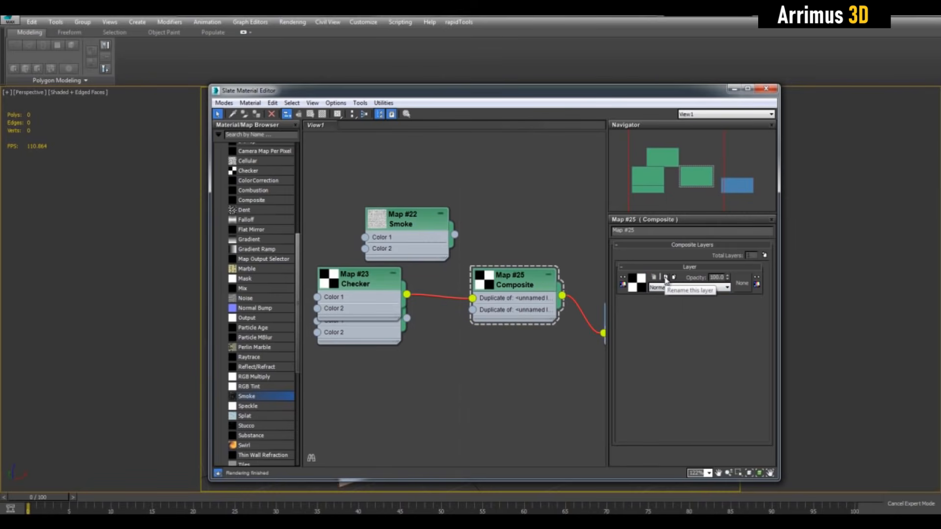
# - Rename the remaining Composite layer to "base metal"
pyautogui.click(665, 278)
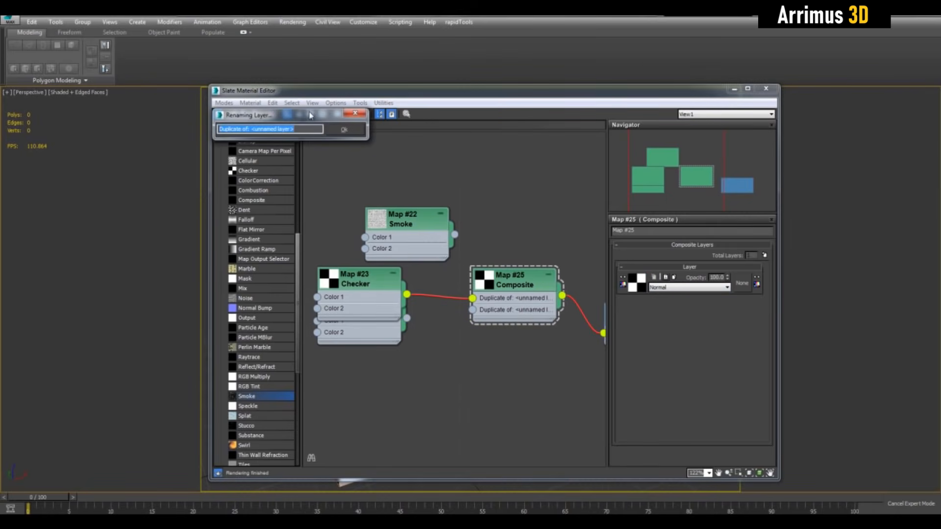
pyautogui.moveTo(310, 115); pyautogui.dragTo(521, 275)
pyautogui.write('ba')
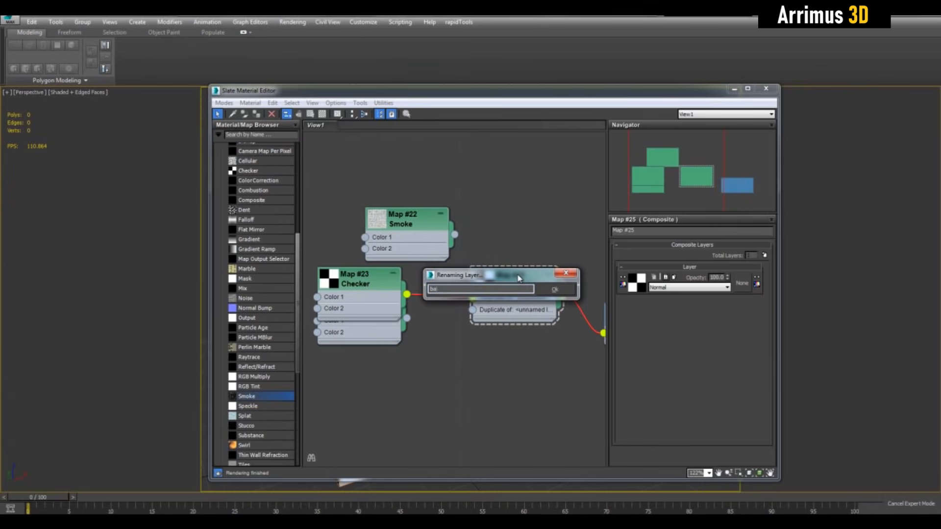
pyautogui.write('se metal')
pyautogui.click(550, 291)
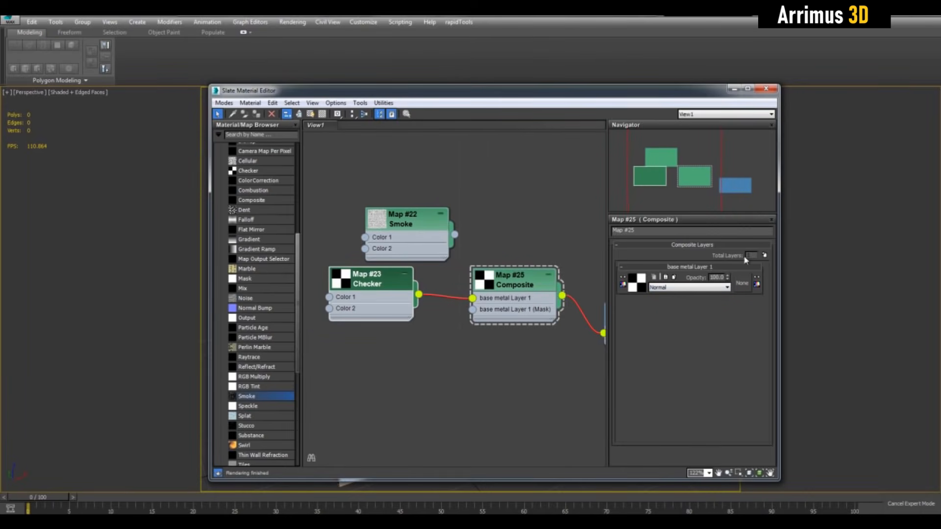
# - Add a second layer to the Composite map and look through its blending modes, keeping Normal
pyautogui.click(764, 256)
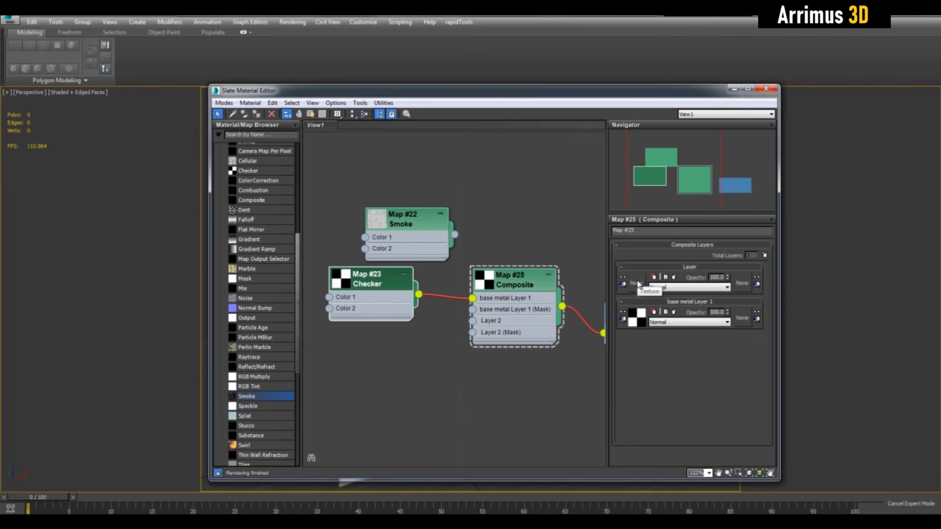
pyautogui.click(667, 288)
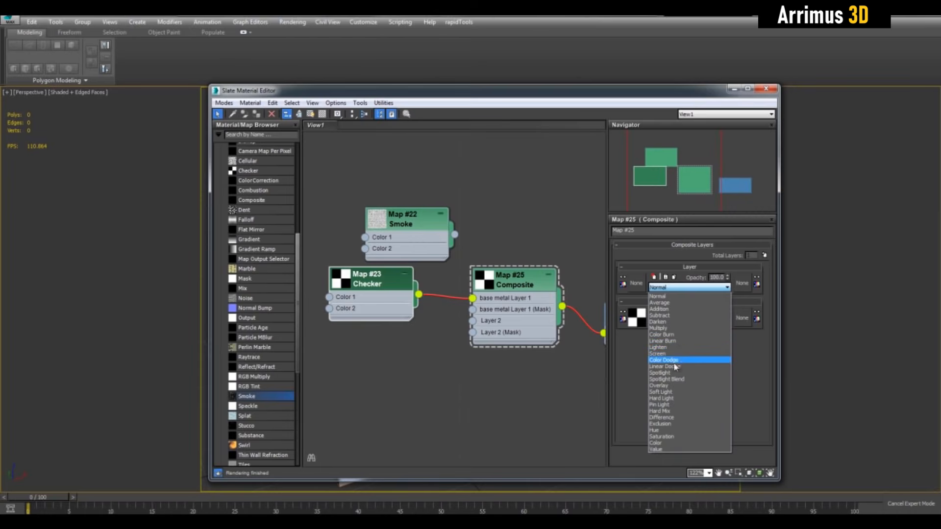
pyautogui.click(625, 363)
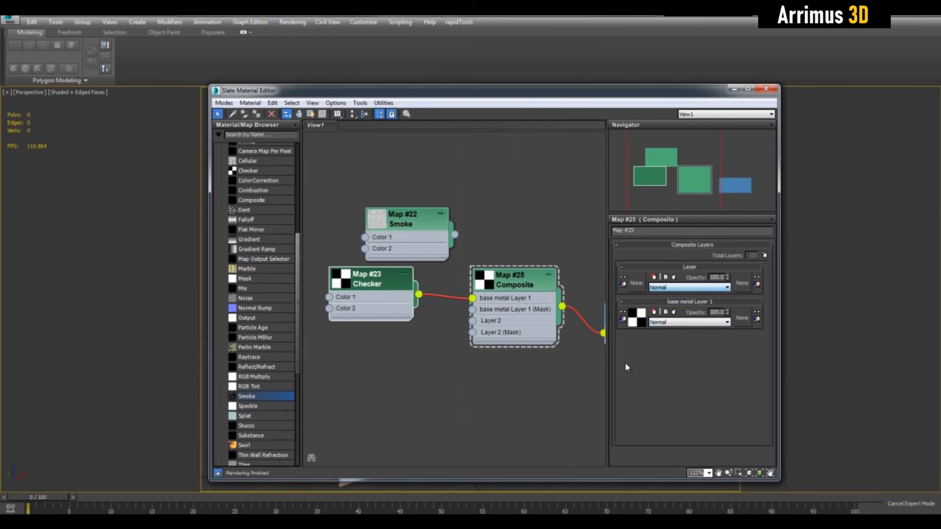
# - Try an opacity of 75 on the new upper Composite layer, then restore it to 100
pyautogui.doubleClick(717, 277)
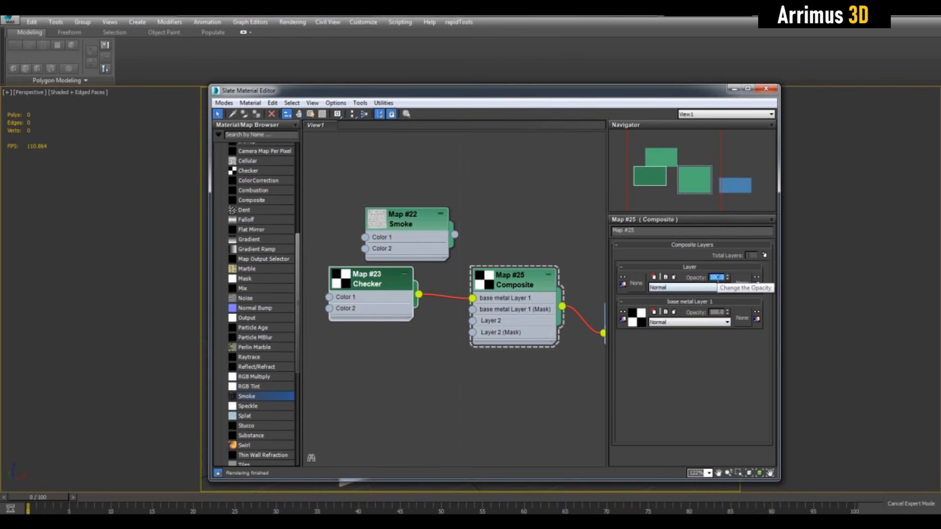
pyautogui.write('75')
pyautogui.press('Return')
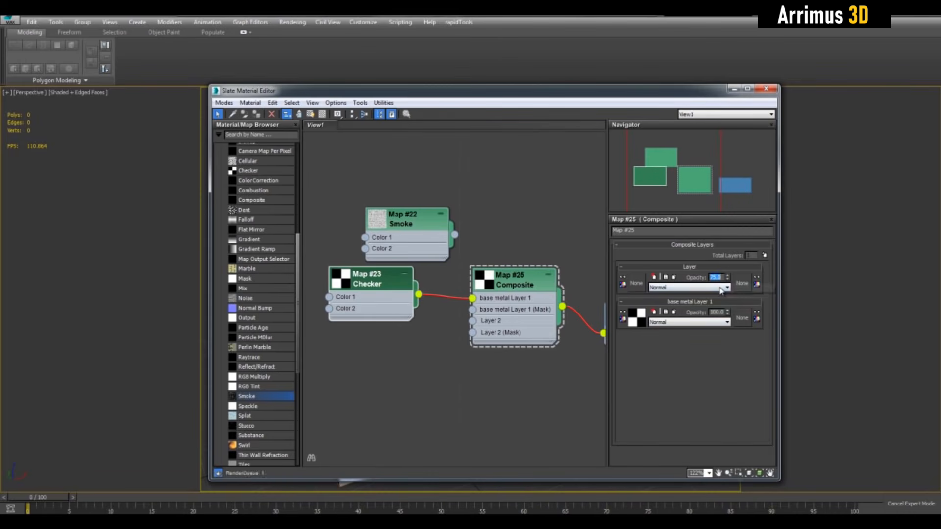
pyautogui.moveTo(728, 280); pyautogui.dragTo(728, 276)
pyautogui.moveTo(727, 322); pyautogui.dragTo(737, 230)
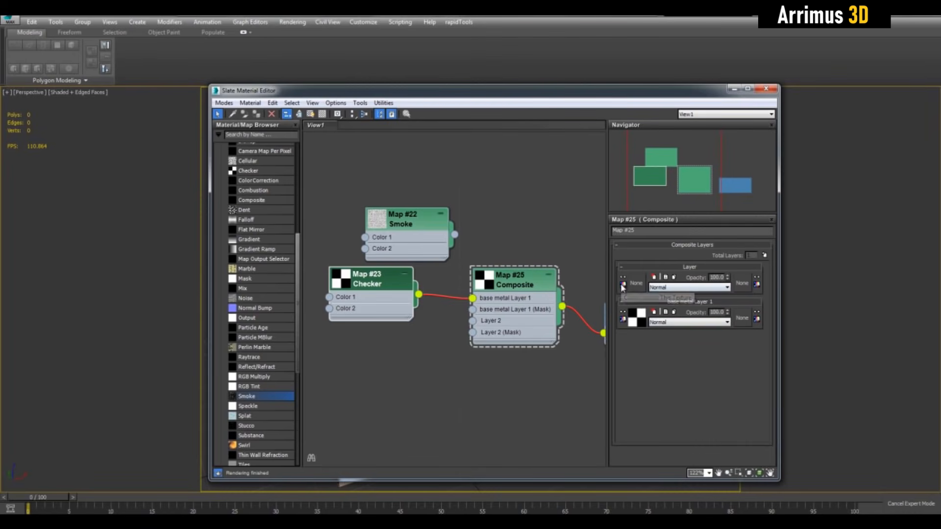
# - Add a Color Correction to the base metal layer's texture and move the Checker node clear of the Color Correction node
pyautogui.click(626, 322)
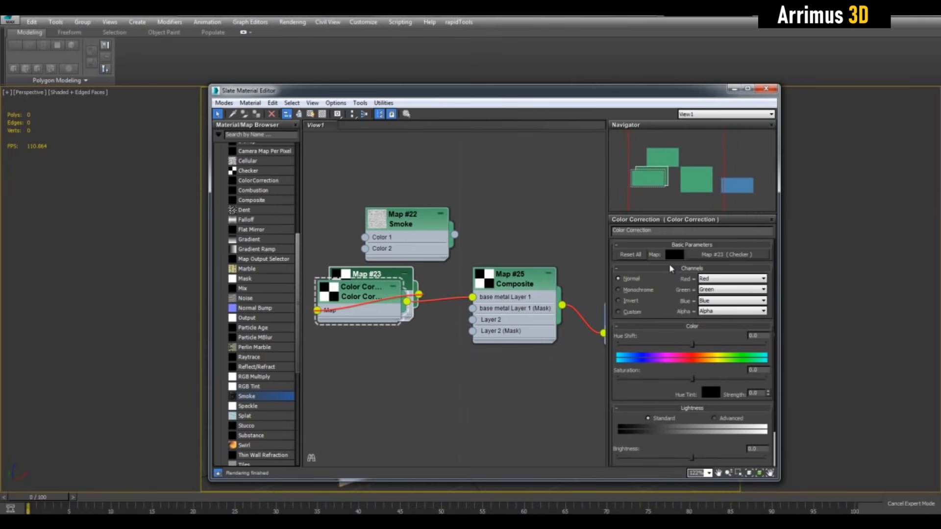
pyautogui.moveTo(409, 278); pyautogui.dragTo(497, 277, button='middle')
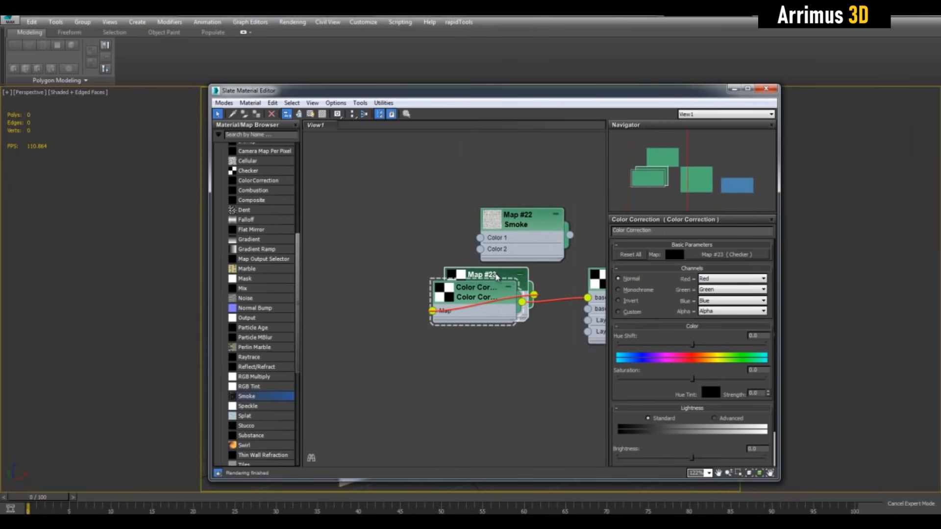
pyautogui.moveTo(502, 276); pyautogui.dragTo(346, 288)
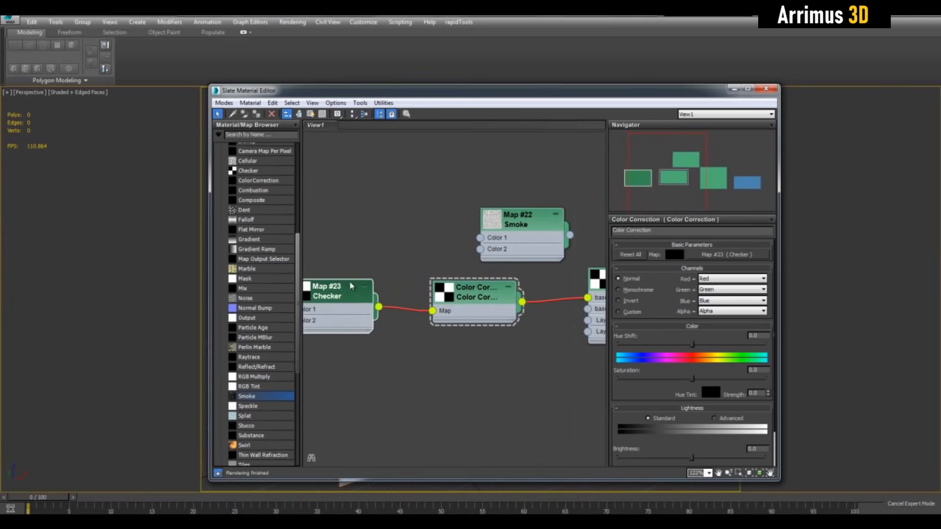
pyautogui.moveTo(382, 246)
pyautogui.mouseDown(button='middle')
pyautogui.moveTo(479, 241)
pyautogui.moveTo(370, 242)
pyautogui.mouseUp(button='middle')
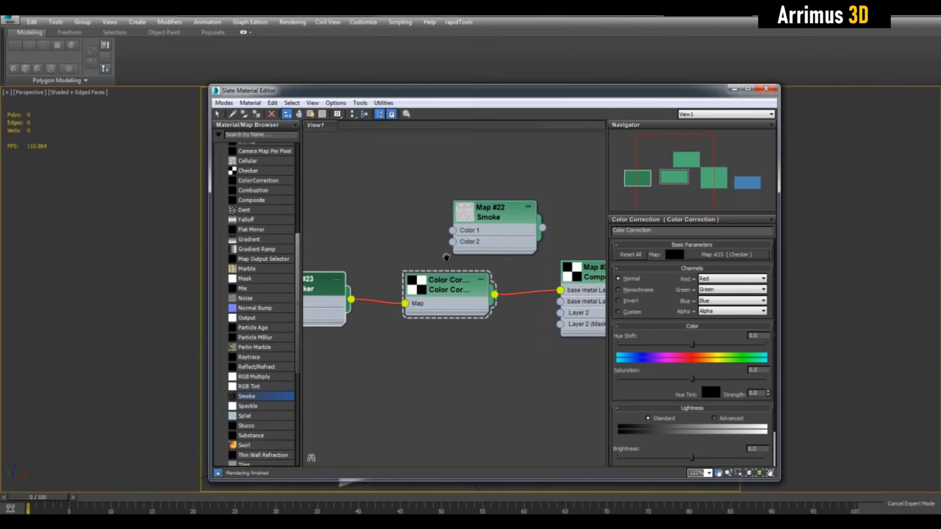
pyautogui.moveTo(443, 256); pyautogui.dragTo(362, 250, button='middle')
pyautogui.moveTo(511, 273); pyautogui.dragTo(486, 260, button='middle')
pyautogui.scroll(-6, 471, 249)
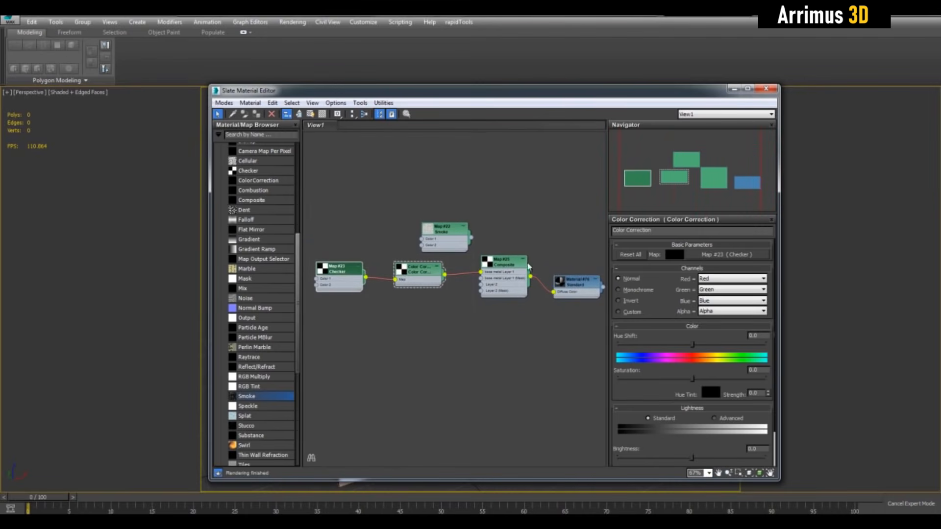
pyautogui.moveTo(420, 278); pyautogui.dragTo(429, 283, button='middle')
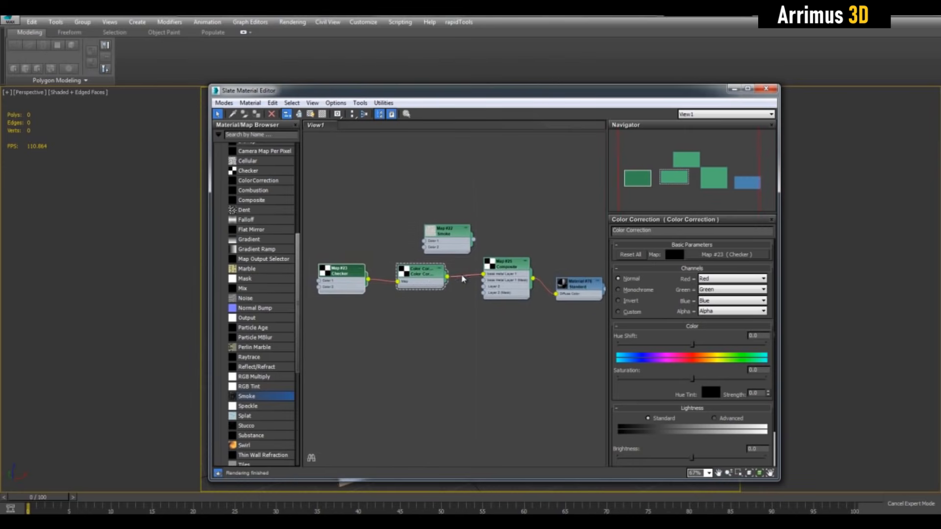
pyautogui.scroll(3, 468, 278)
# - Try the Monochrome, Invert and Custom channel modes of the Color Correction map, then return to Normal
pyautogui.moveTo(654, 306)
pyautogui.mouseDown()
pyautogui.moveTo(651, 290)
pyautogui.moveTo(652, 308)
pyautogui.mouseUp()
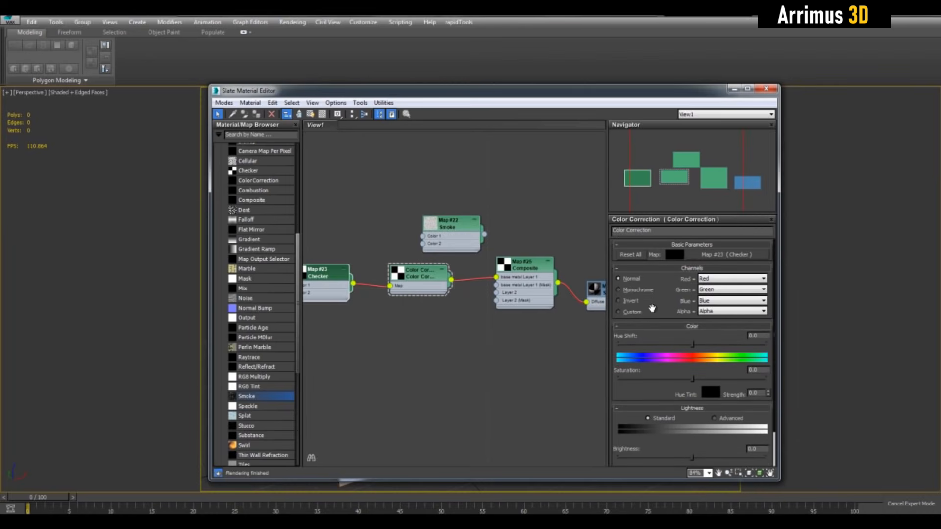
pyautogui.click(643, 292)
pyautogui.click(631, 302)
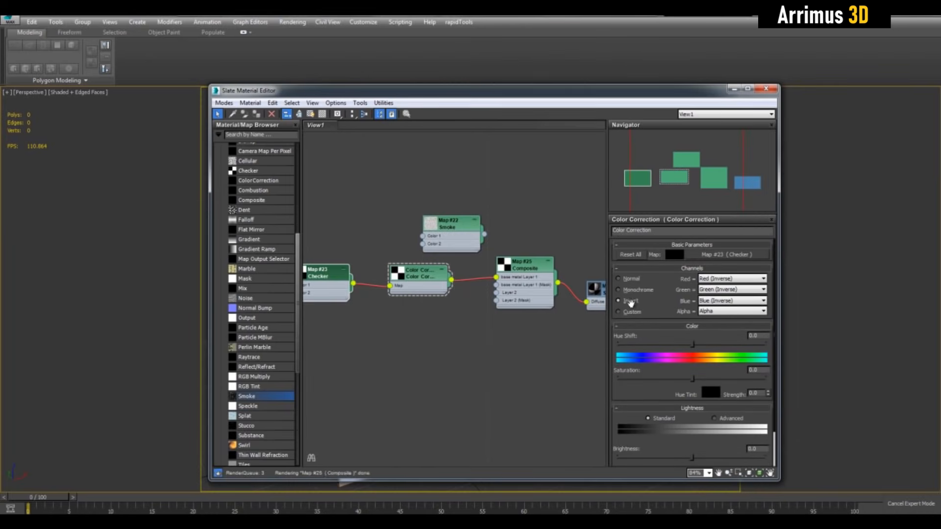
pyautogui.click(631, 311)
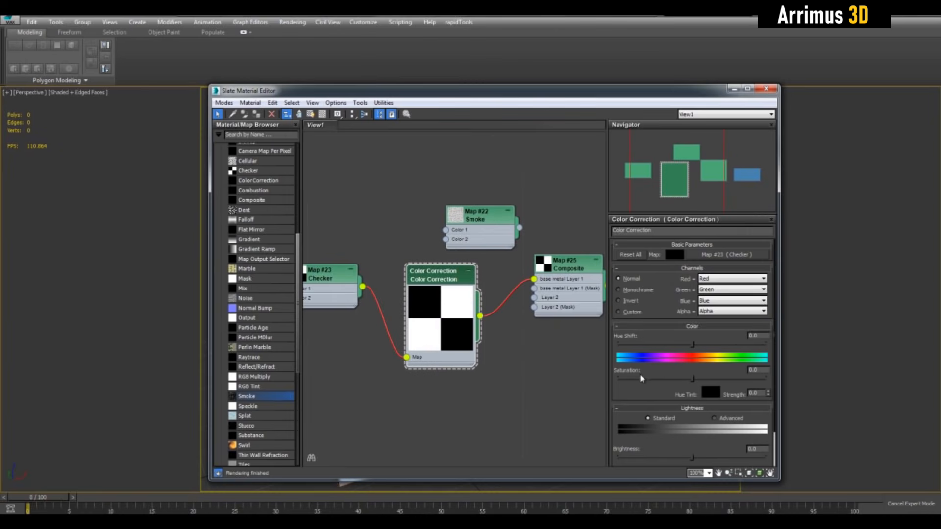
# - Switch the Color Correction's Lightness controls to Advanced, then back to Standard
pyautogui.scroll(-2, 640, 393)
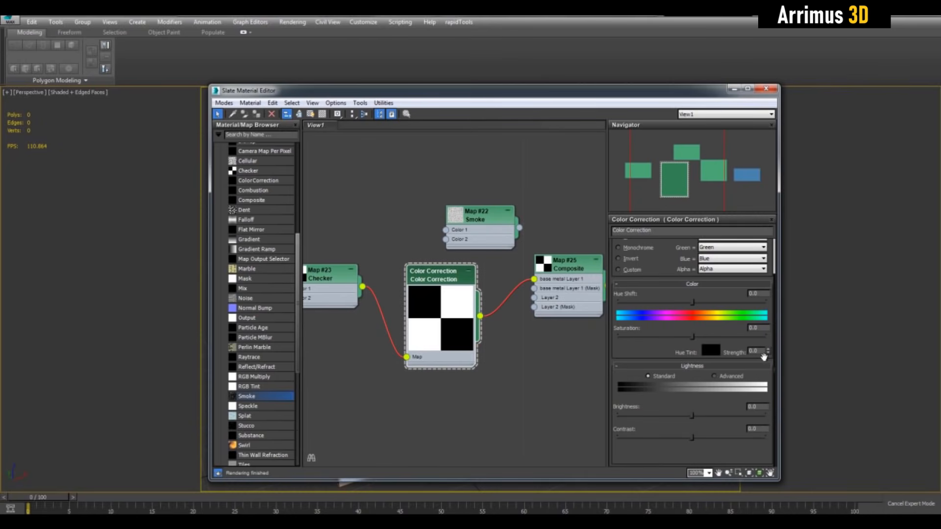
pyautogui.click(728, 376)
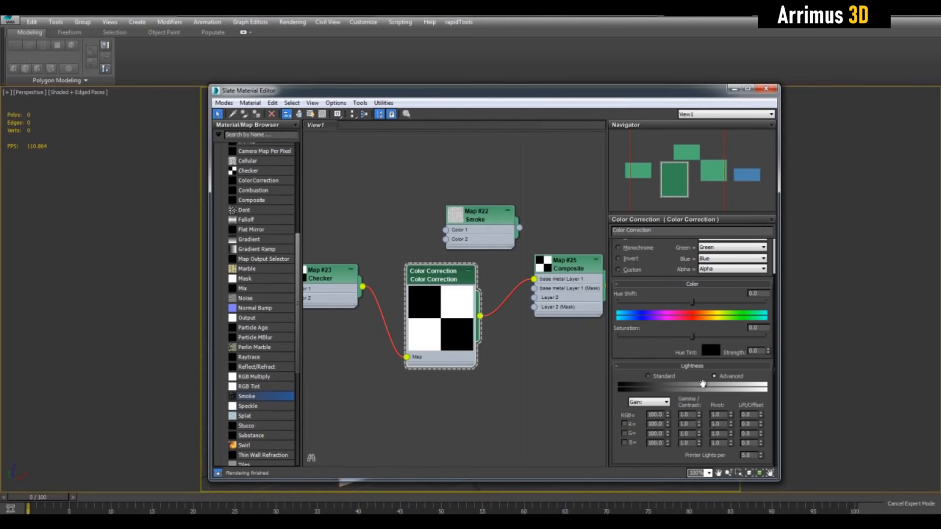
pyautogui.click(664, 377)
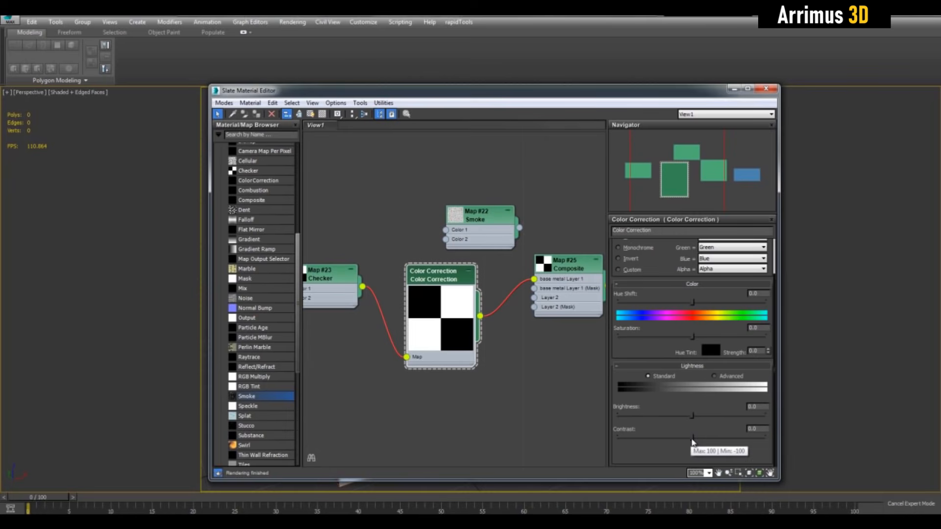
# - Try lowering the Color Correction's contrast to -100, then reset it to 0
pyautogui.moveTo(694, 438); pyautogui.dragTo(615, 443)
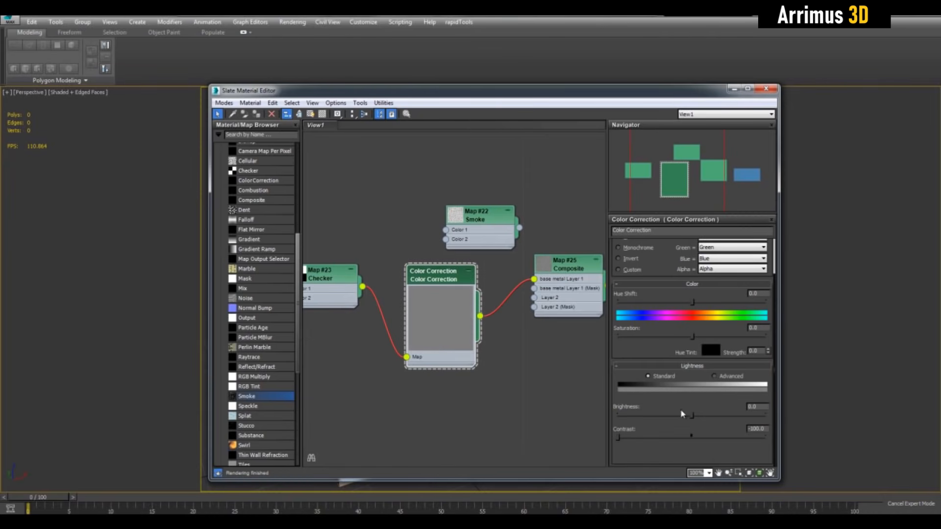
pyautogui.moveTo(765, 429); pyautogui.dragTo(657, 419)
pyautogui.write('0')
pyautogui.press('Return')
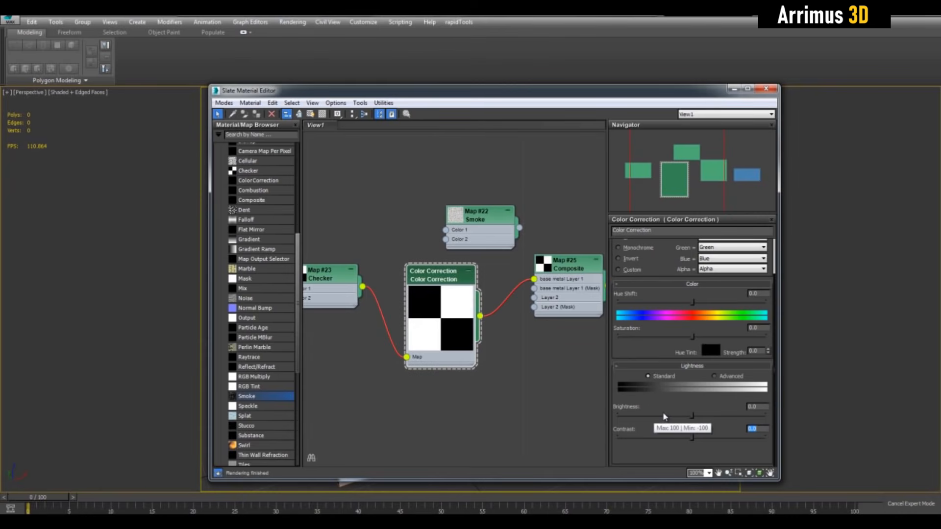
# - Try lowering the Color Correction's brightness to -100, then reset it to 0
pyautogui.hotkey('shift', 'Tab')
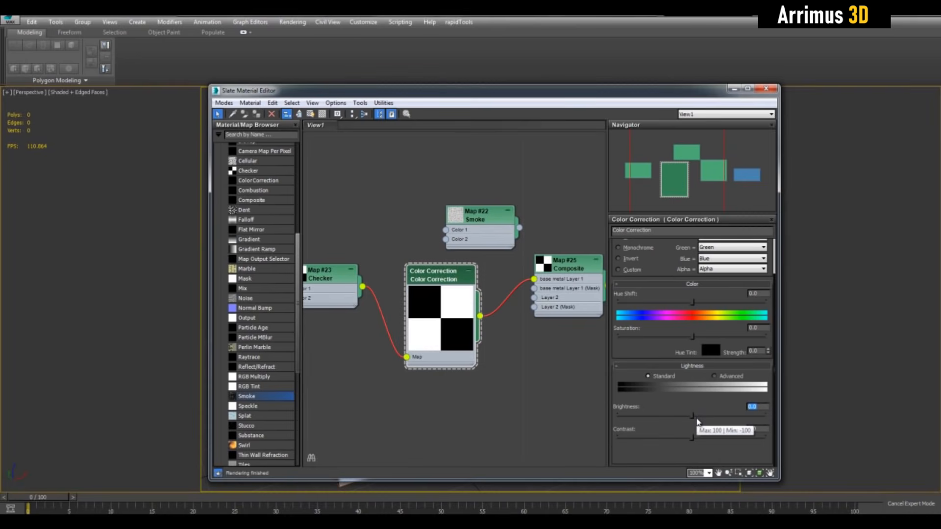
pyautogui.moveTo(693, 418); pyautogui.dragTo(602, 414)
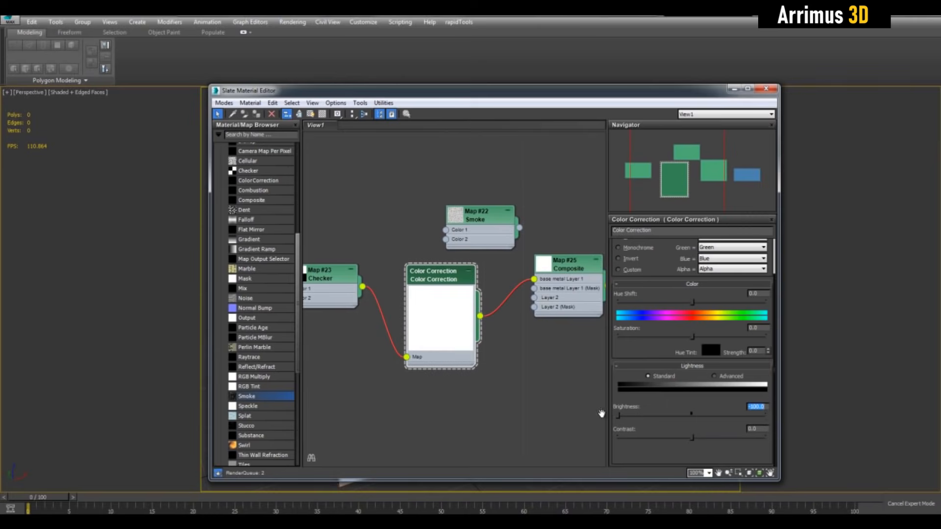
pyautogui.rightClick(768, 407)
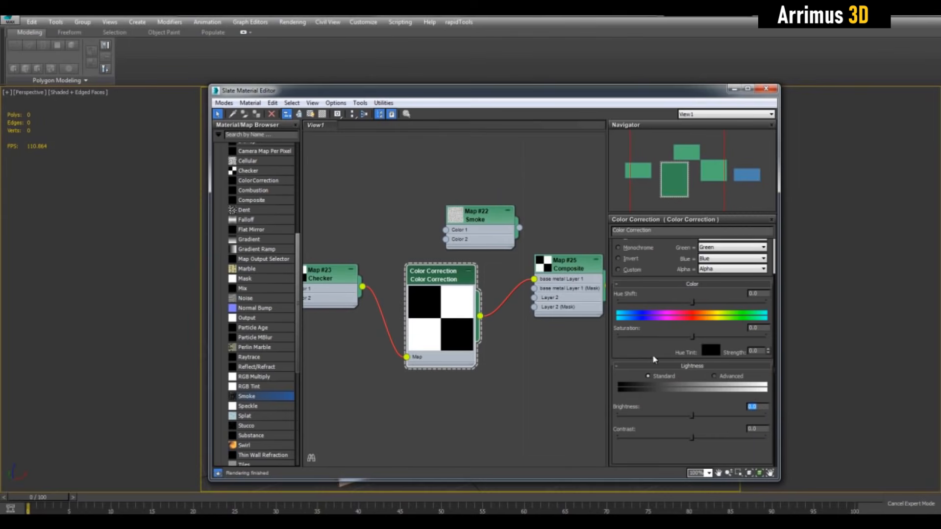
# - Wire the Smoke map into Layer 2 of the Composite map and place its node above the Color Correction node
pyautogui.moveTo(591, 302); pyautogui.dragTo(560, 309, button='middle')
pyautogui.click(548, 280)
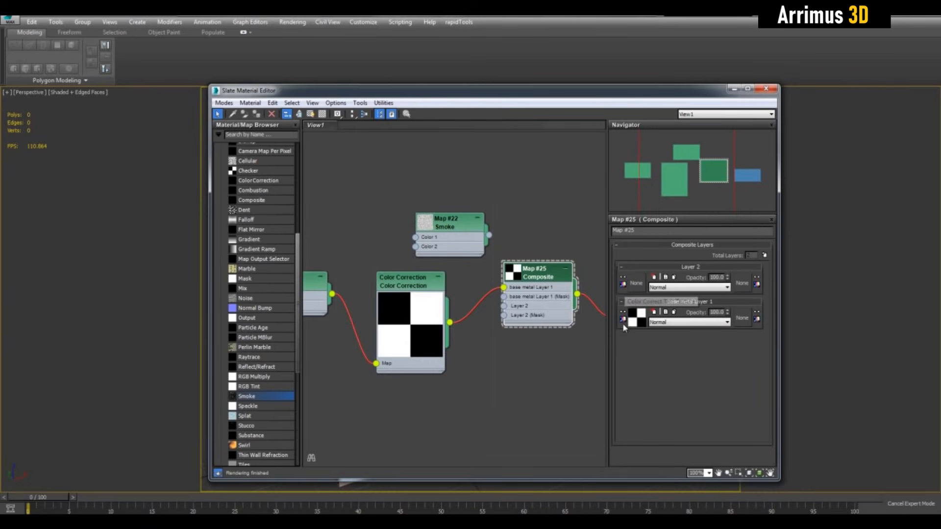
pyautogui.moveTo(512, 330); pyautogui.dragTo(513, 353, button='middle')
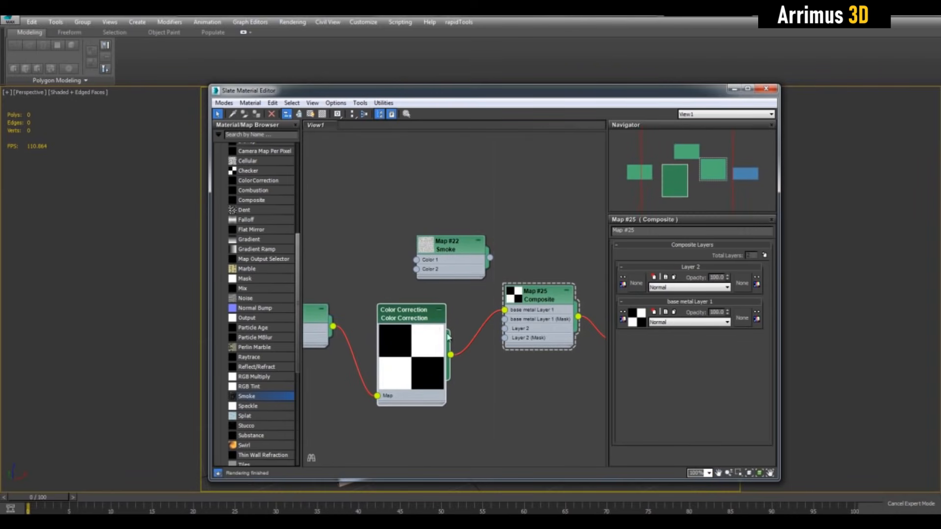
pyautogui.moveTo(483, 341); pyautogui.dragTo(461, 350, button='middle')
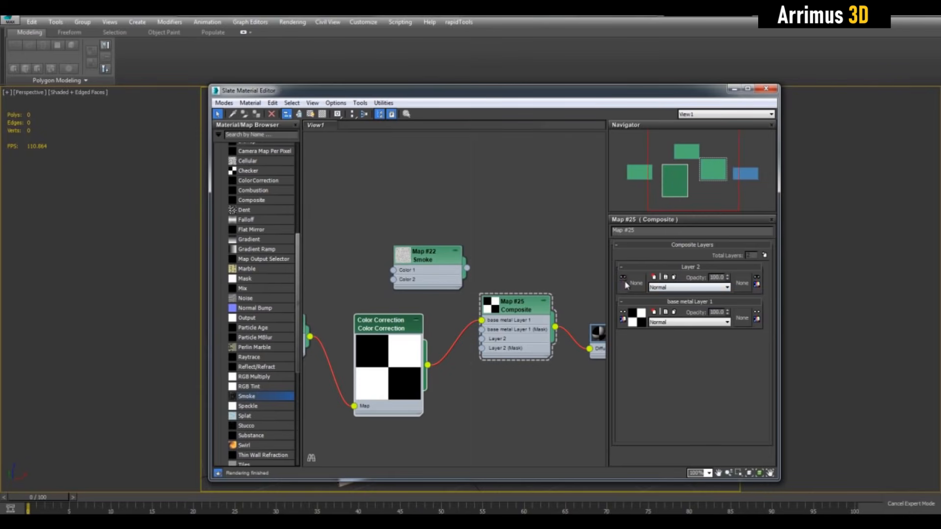
pyautogui.moveTo(483, 401); pyautogui.dragTo(503, 352, button='middle')
pyautogui.scroll(-2, 524, 338)
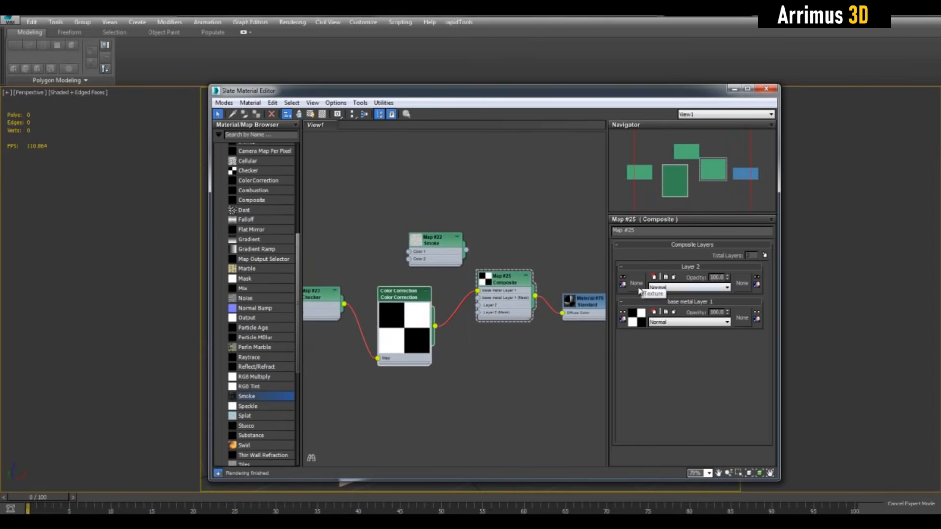
pyautogui.scroll(3, 525, 267)
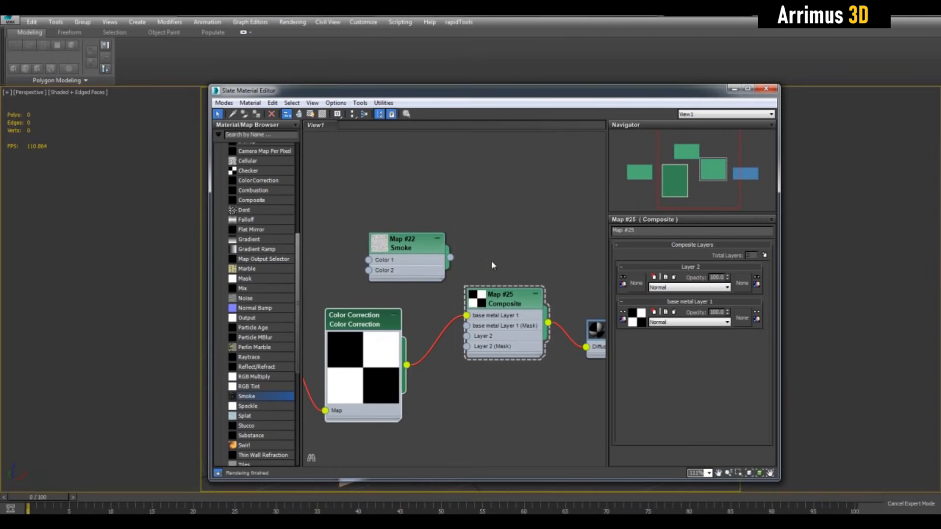
pyautogui.moveTo(450, 257); pyautogui.dragTo(466, 336)
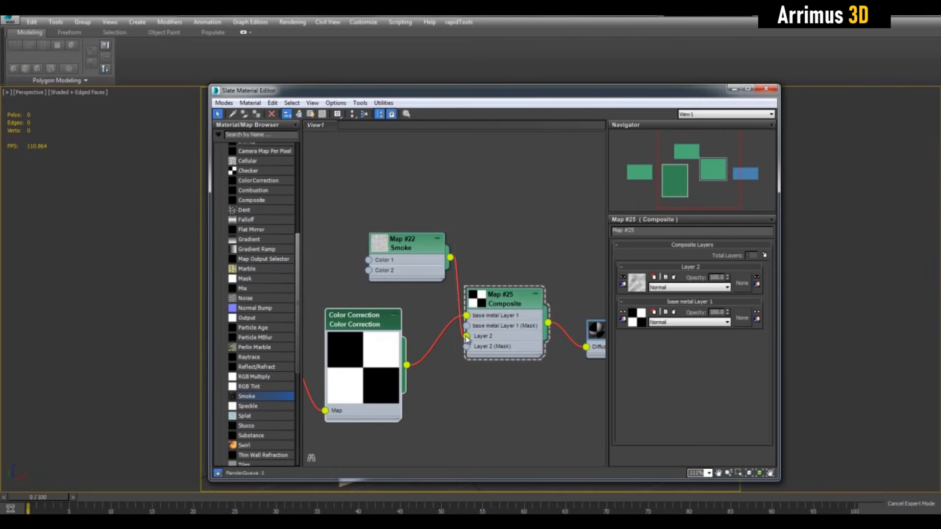
pyautogui.moveTo(407, 243); pyautogui.dragTo(483, 417)
pyautogui.moveTo(510, 398); pyautogui.dragTo(515, 349, button='middle')
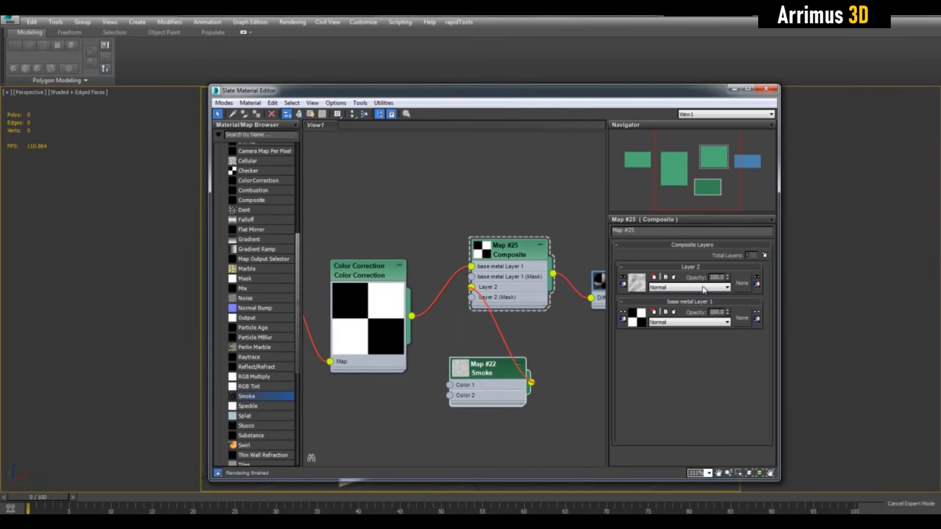
pyautogui.moveTo(510, 369); pyautogui.dragTo(423, 183)
# - Rename Layer 2 of the Composite map to "smoke"
pyautogui.click(665, 279)
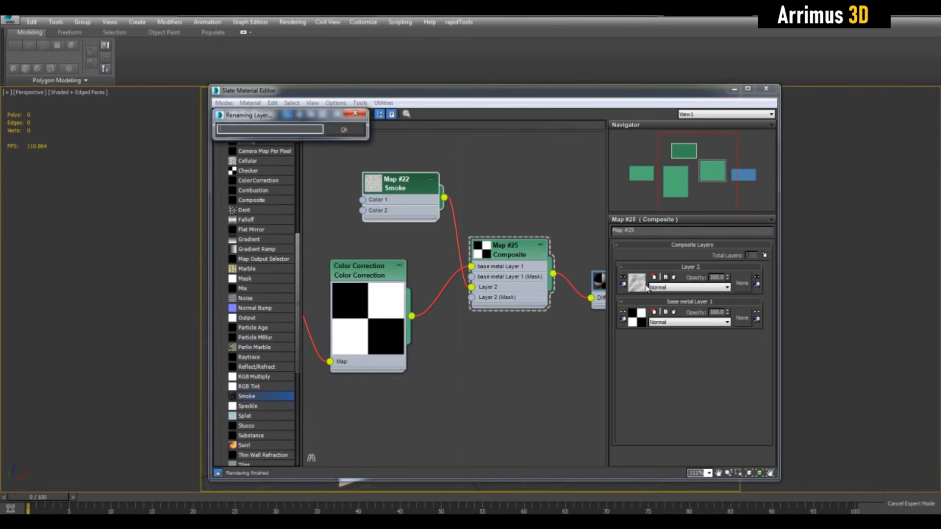
pyautogui.moveTo(293, 116); pyautogui.dragTo(557, 264)
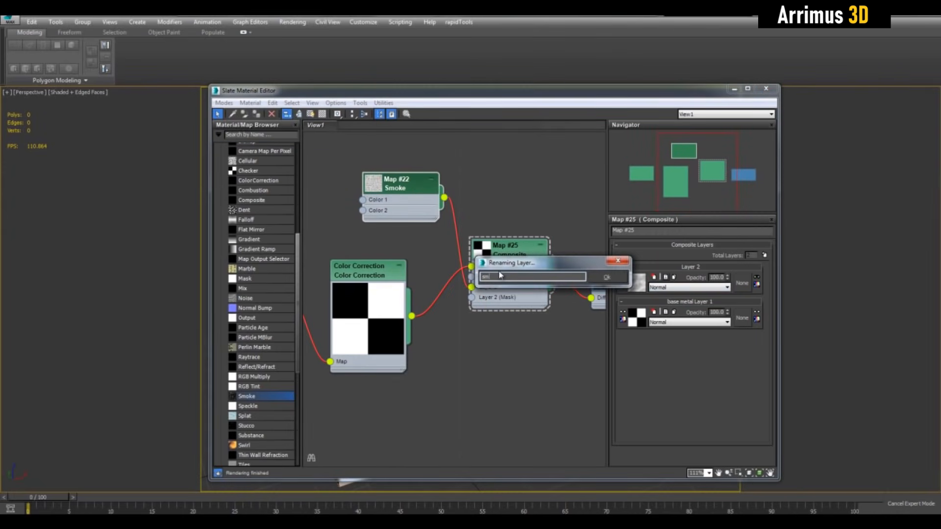
pyautogui.click(603, 276)
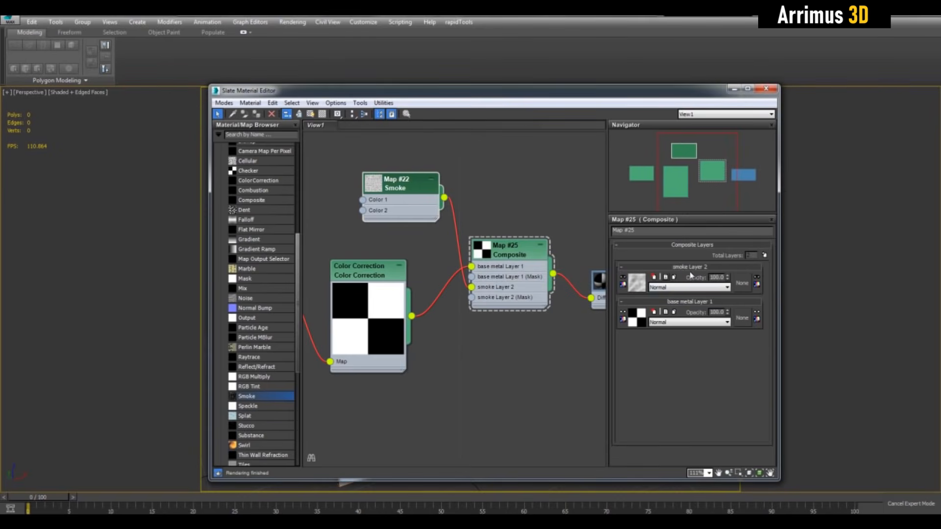
pyautogui.moveTo(496, 376); pyautogui.dragTo(529, 346, button='middle')
pyautogui.click(533, 337)
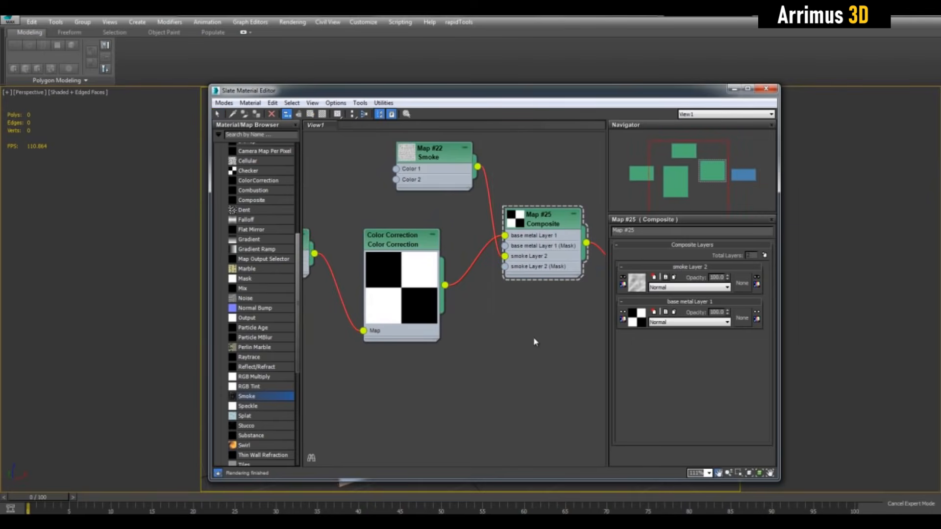
# - Add a new Composite map as the smoke layer's mask and place its node below the Color Correction node
pyautogui.click(745, 284)
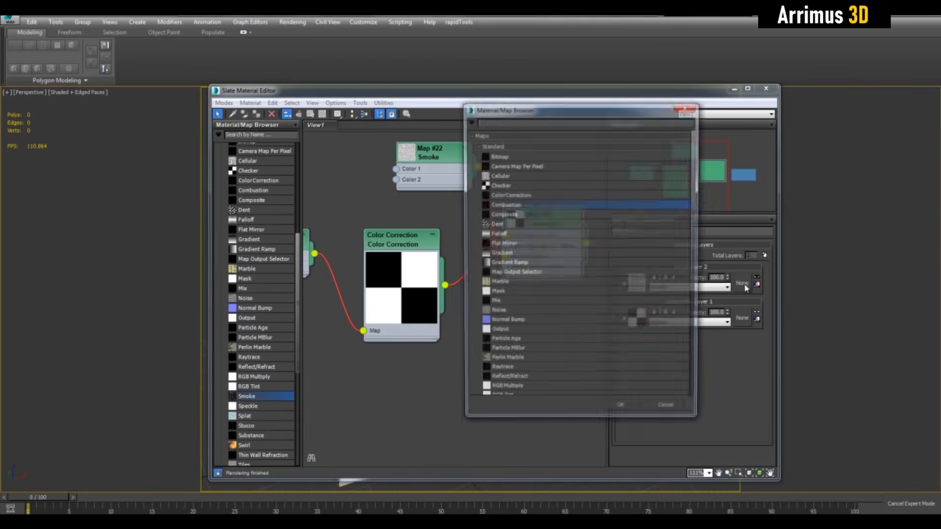
pyautogui.doubleClick(504, 216)
pyautogui.moveTo(420, 251); pyautogui.dragTo(375, 391)
pyautogui.moveTo(443, 345); pyautogui.dragTo(519, 294, button='middle')
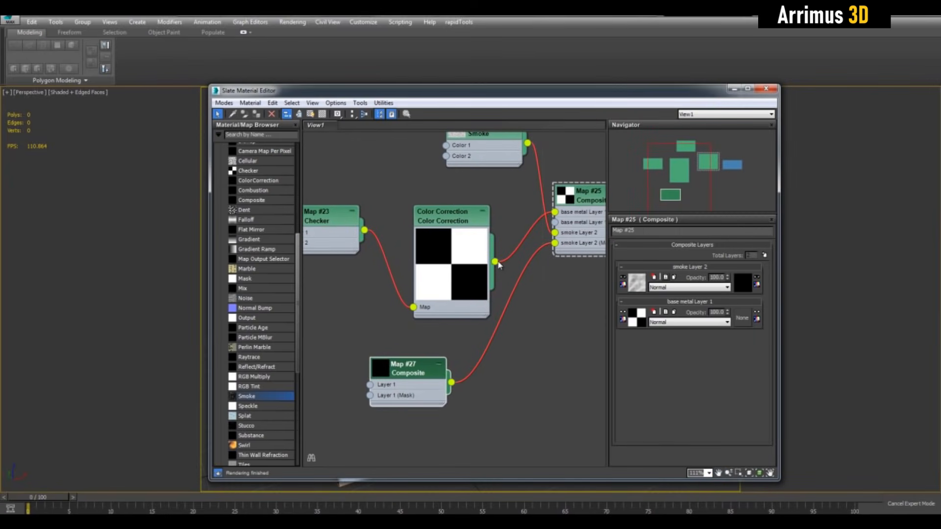
# - Wire the Color Correction output into Layer 1 of the mask Composite map
pyautogui.moveTo(496, 261); pyautogui.dragTo(508, 329)
pyautogui.moveTo(508, 276); pyautogui.dragTo(447, 346, button='middle')
pyautogui.scroll(-5, 447, 350)
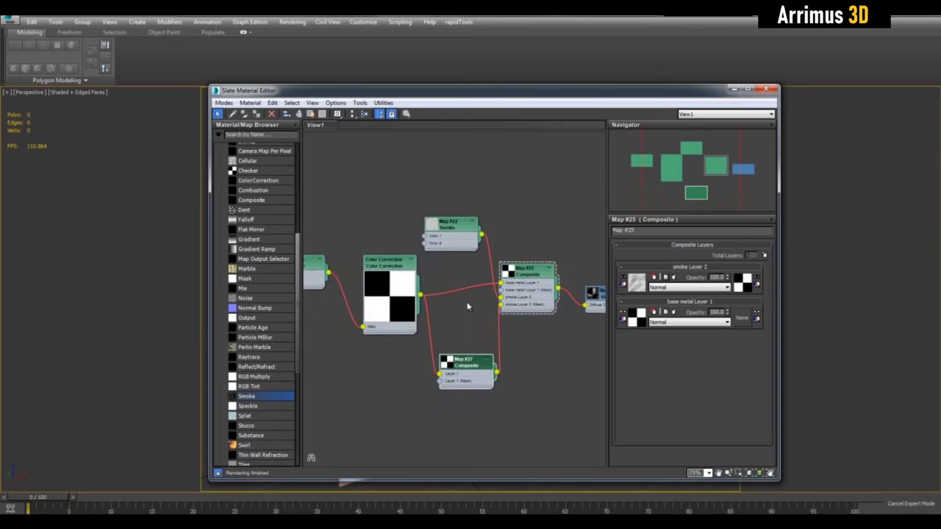
pyautogui.scroll(2, 518, 301)
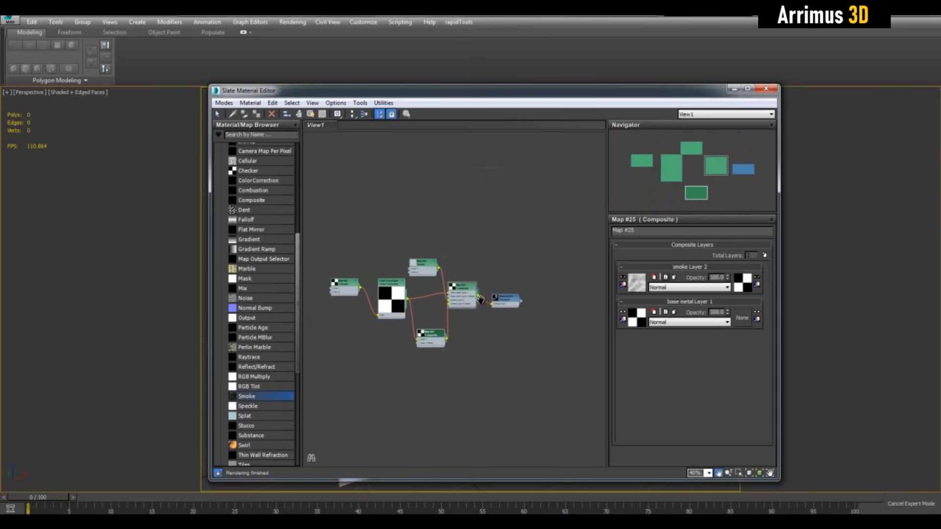
# - Move the Standard material and main Composite nodes farther from the other maps, and reposition the mask Composite node
pyautogui.moveTo(374, 304); pyautogui.dragTo(427, 295, button='middle')
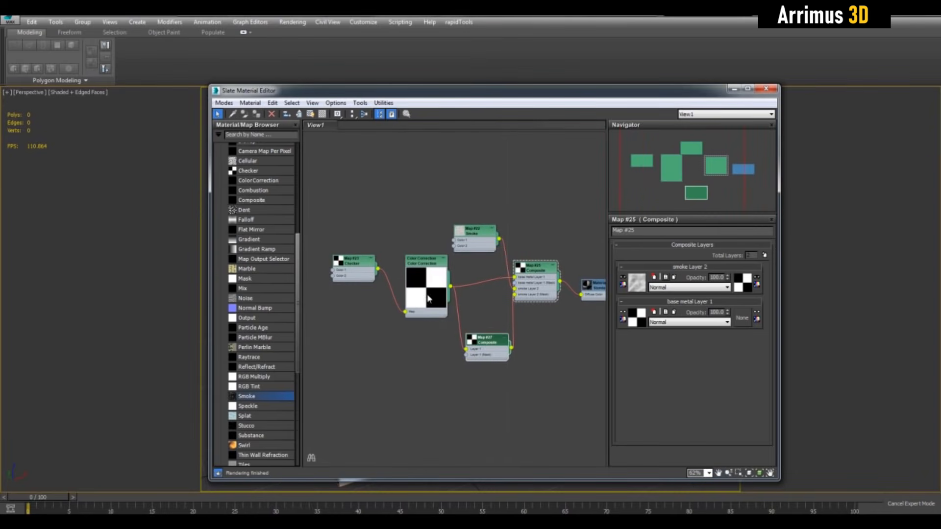
pyautogui.scroll(1, 491, 278)
pyautogui.moveTo(531, 296); pyautogui.dragTo(511, 299, button='middle')
pyautogui.scroll(1, 511, 297)
pyautogui.moveTo(511, 295); pyautogui.dragTo(449, 297, button='middle')
pyautogui.moveTo(559, 295); pyautogui.dragTo(602, 295)
pyautogui.moveTo(486, 271); pyautogui.dragTo(540, 279)
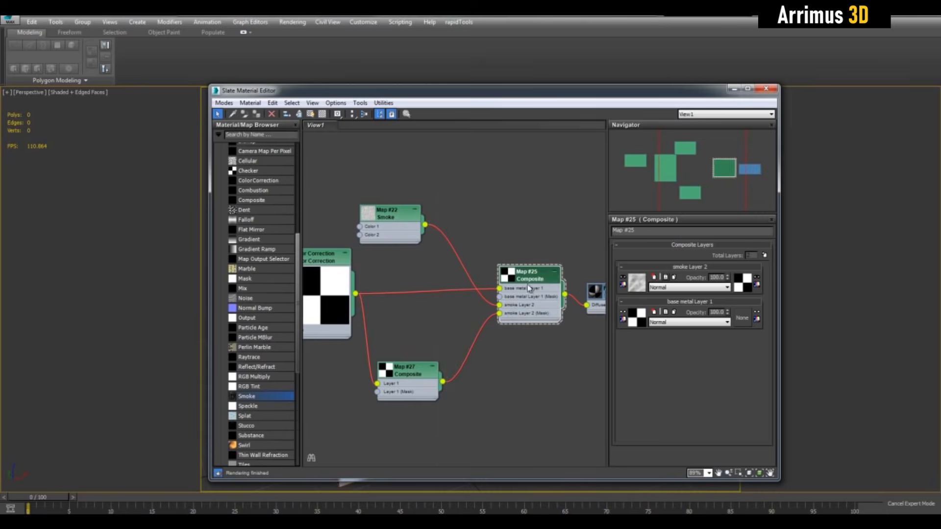
pyautogui.moveTo(417, 375); pyautogui.dragTo(435, 332)
# - Adjust the spacing between the Color Correction node and the mask Composite node
pyautogui.scroll(1, 452, 290)
pyautogui.moveTo(398, 289); pyautogui.dragTo(475, 291, button='middle')
pyautogui.click(399, 260)
pyautogui.moveTo(398, 260); pyautogui.dragTo(389, 261)
pyautogui.moveTo(591, 285); pyautogui.dragTo(523, 273, button='middle')
pyautogui.moveTo(433, 326); pyautogui.dragTo(450, 313)
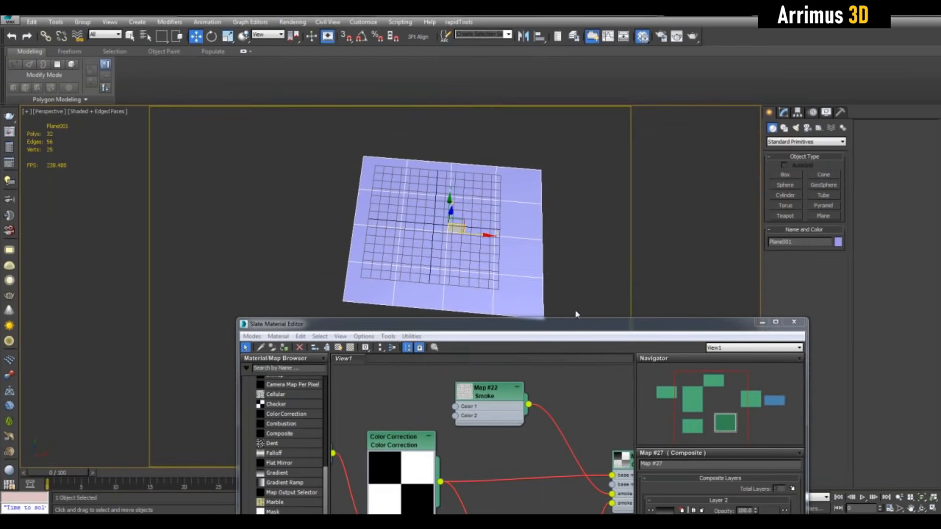
# - Hide the grid in the perspective viewport and move the Slate Material Editor window back up over the plane
pyautogui.press('g')
pyautogui.moveTo(562, 231); pyautogui.dragTo(566, 255, button='middle')
pyautogui.scroll(2, 587, 290)
pyautogui.moveTo(589, 324); pyautogui.dragTo(587, 130)
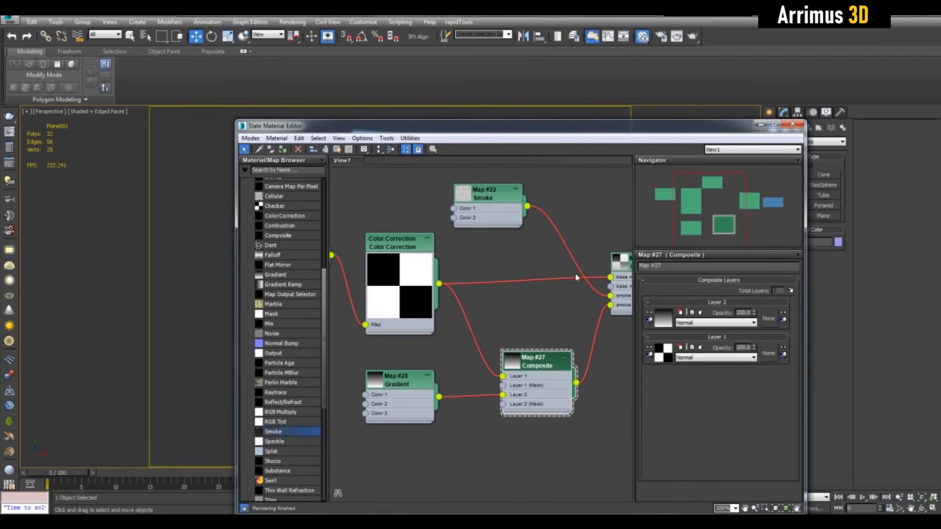
pyautogui.click(761, 124)
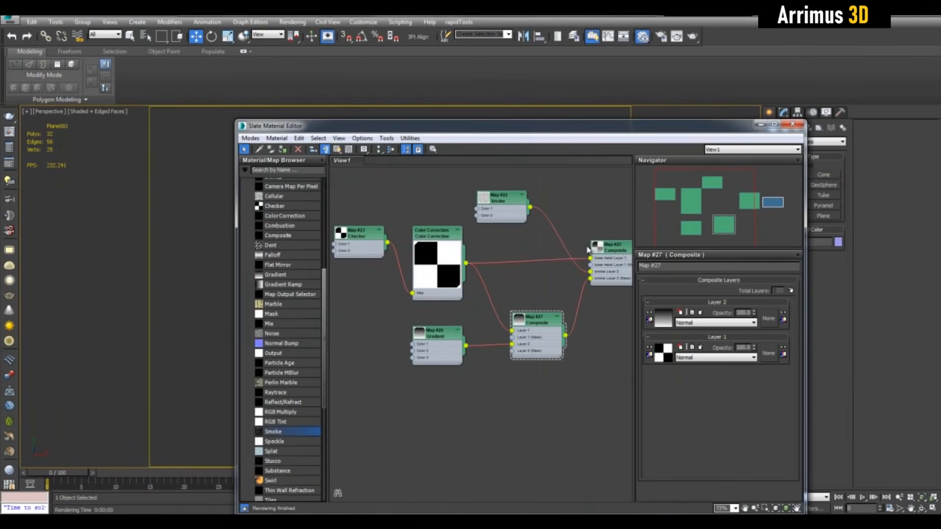
# - Replace the Color Correction in the main Composite's base metal layer with a Wood map
pyautogui.scroll(1, 586, 245)
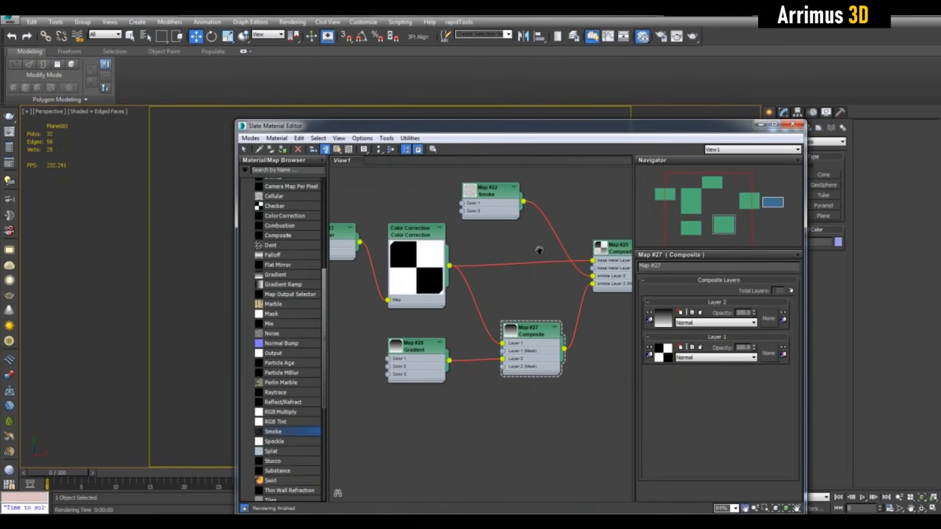
pyautogui.scroll(2, 537, 249)
pyautogui.moveTo(596, 261); pyautogui.dragTo(565, 262, button='middle')
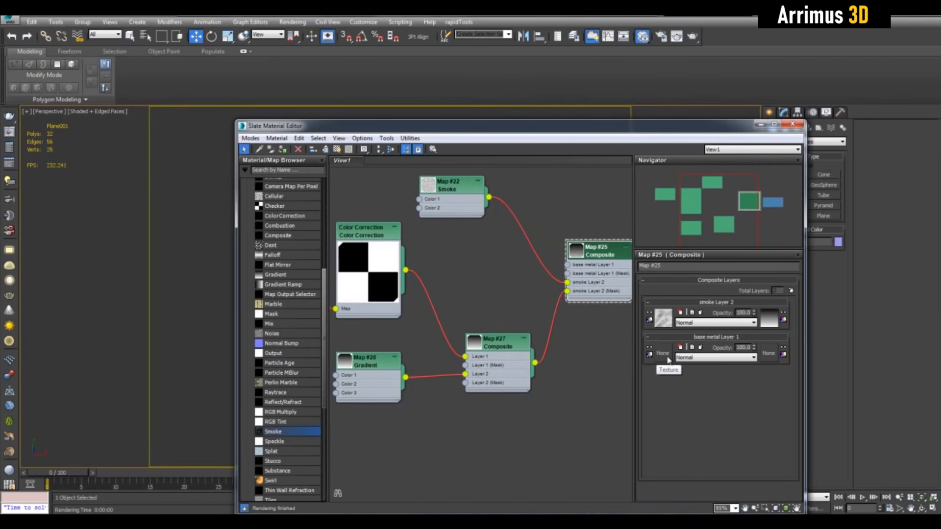
pyautogui.click(648, 355)
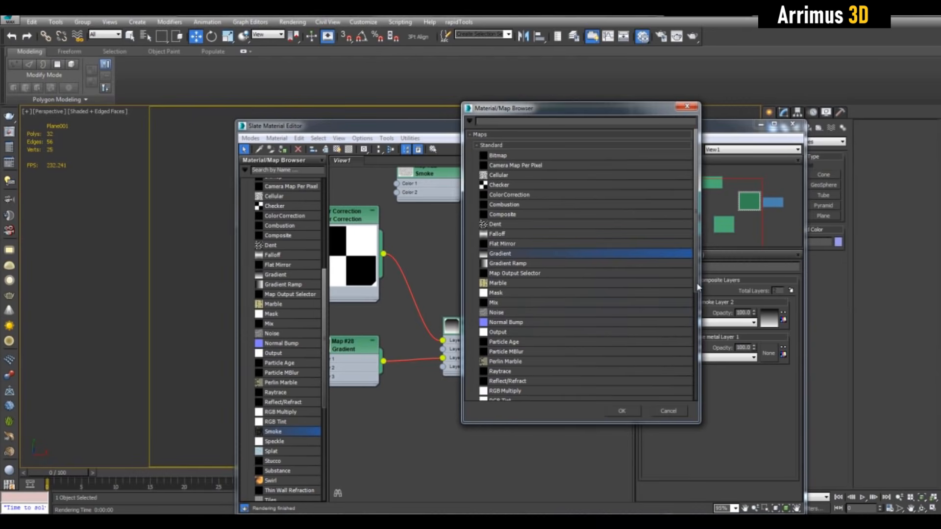
pyautogui.scroll(-5, 557, 350)
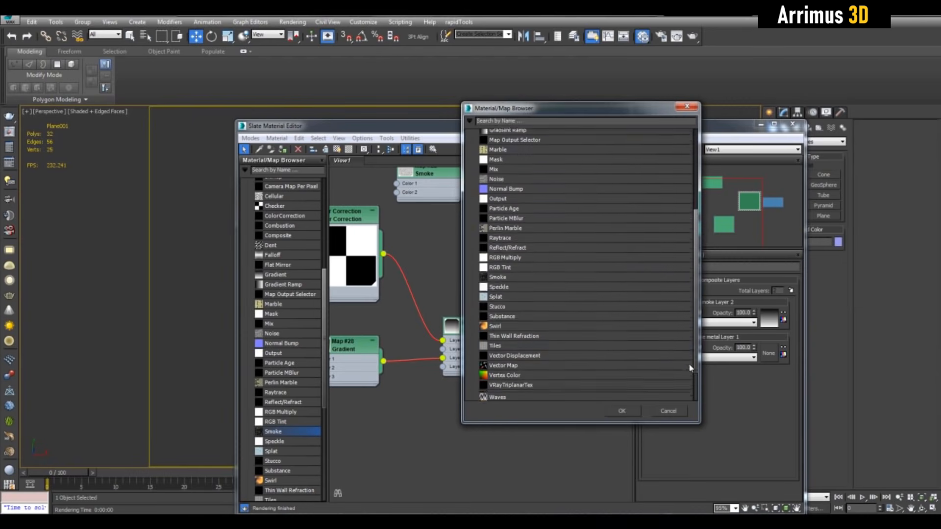
pyautogui.scroll(-1, 518, 378)
pyautogui.doubleClick(507, 378)
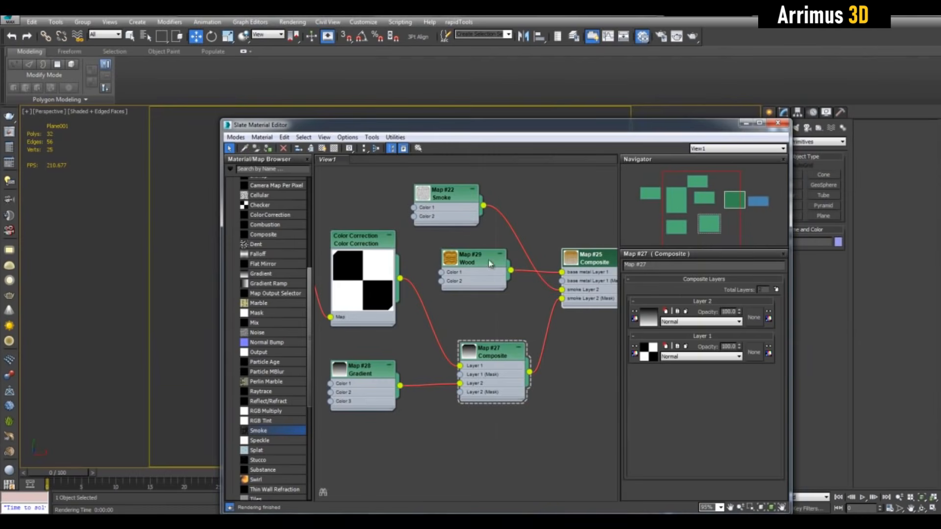
# - In the mask Composite, copy Layer 1's Color Correction into Layer 2's mask using the Copy method, and delete Layer 1
pyautogui.moveTo(575, 318); pyautogui.dragTo(527, 296, button='middle')
pyautogui.click(577, 251)
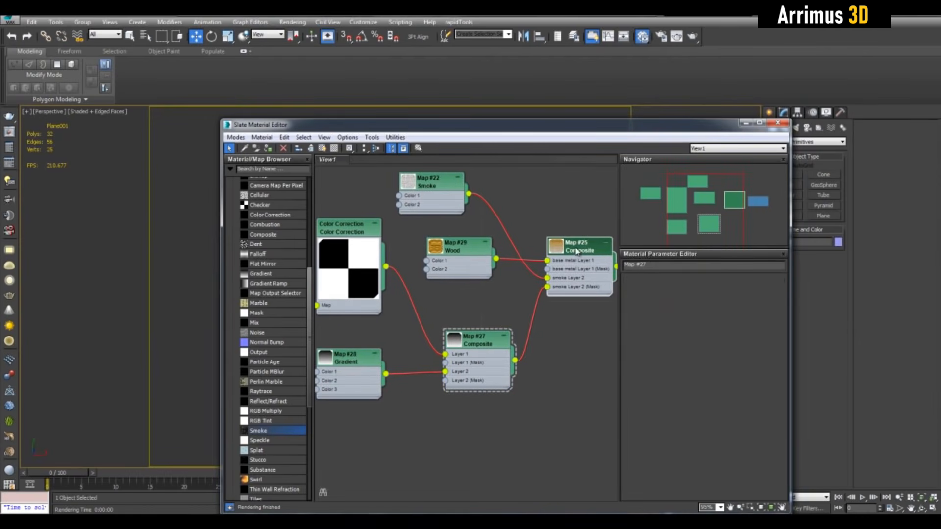
pyautogui.click(752, 320)
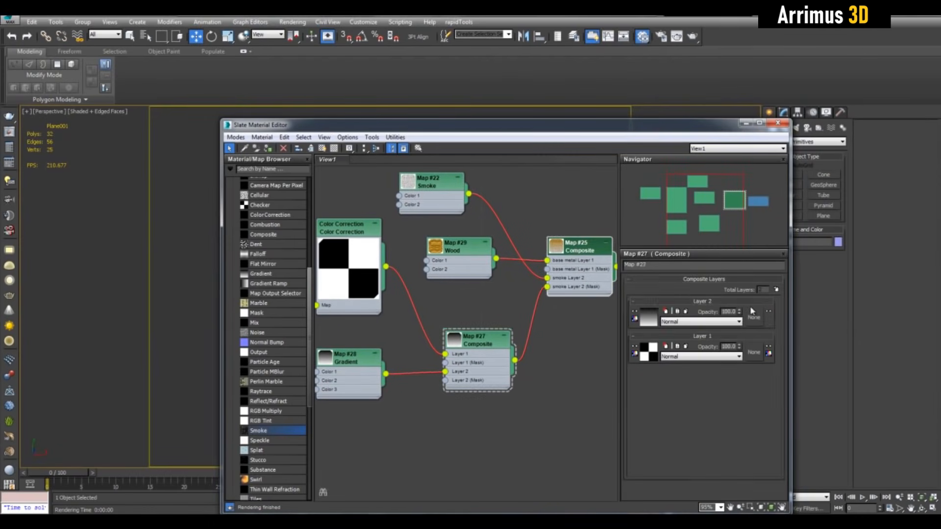
pyautogui.moveTo(535, 315)
pyautogui.mouseDown(button='middle')
pyautogui.moveTo(550, 321)
pyautogui.moveTo(541, 326)
pyautogui.mouseUp(button='middle')
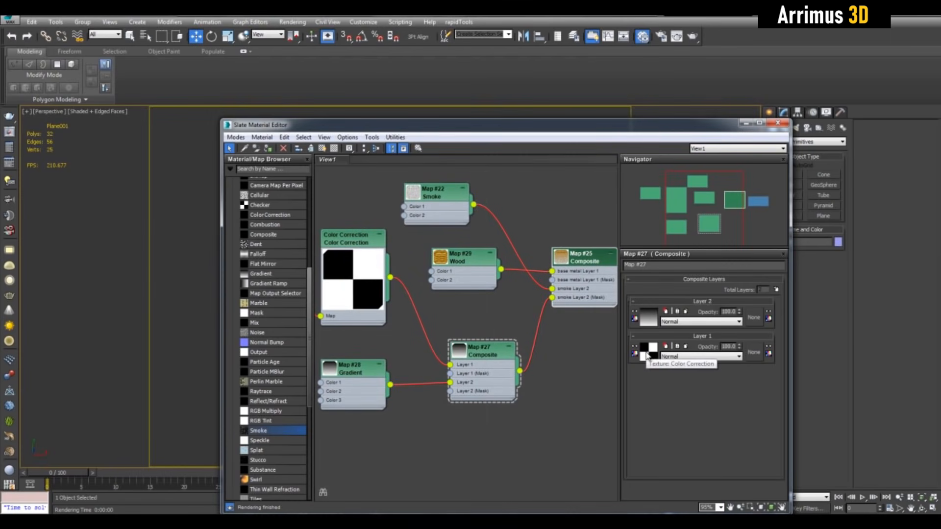
pyautogui.moveTo(647, 356); pyautogui.dragTo(756, 318)
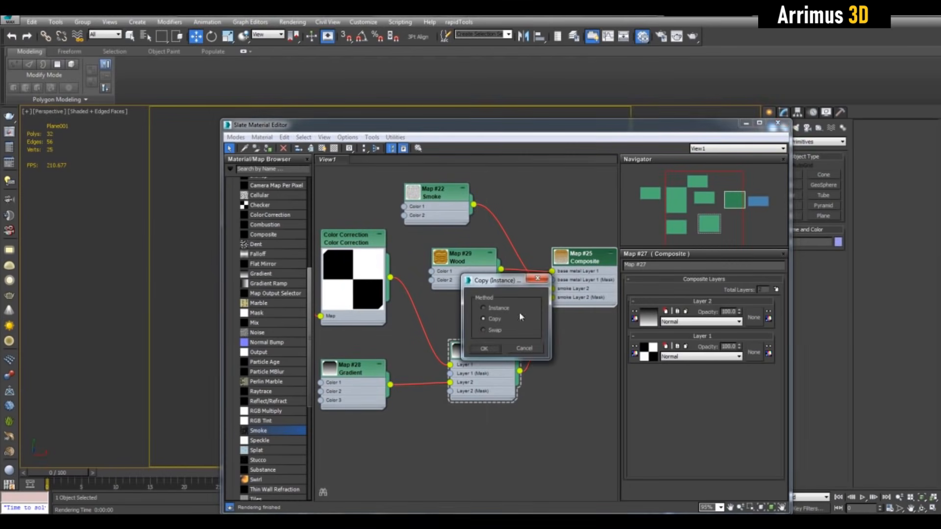
pyautogui.click(484, 348)
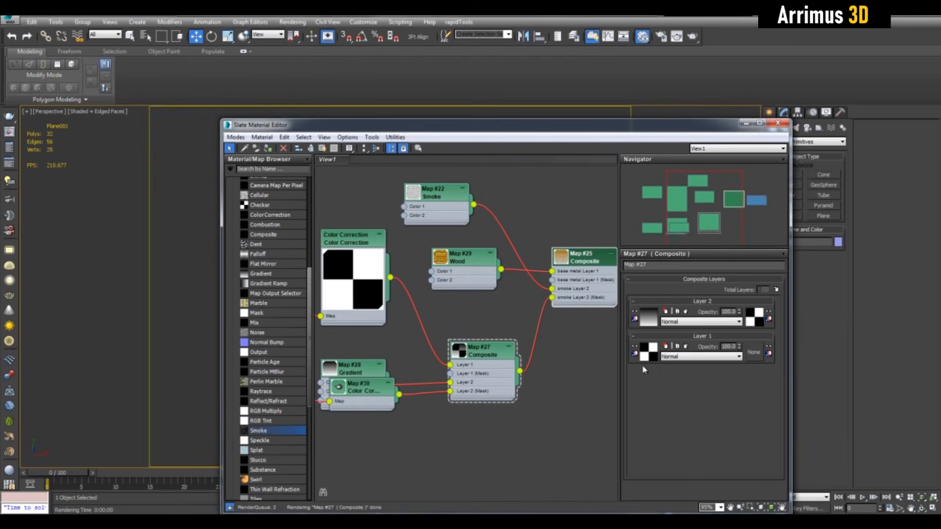
pyautogui.click(666, 346)
# - Open the Smoke map from the main Composite's smoke layer and set Color #1 to green with hue 92, saturation 237, value 211
pyautogui.doubleClick(554, 255)
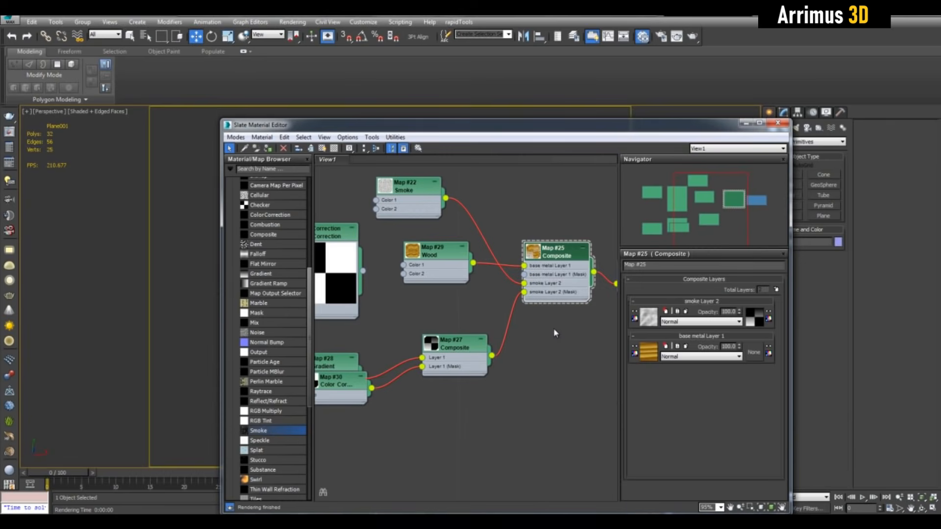
pyautogui.click(650, 317)
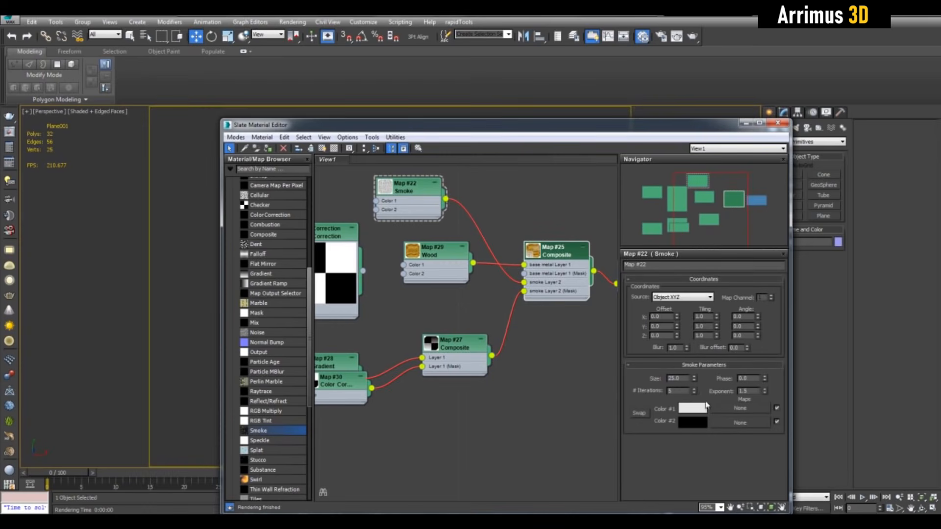
pyautogui.click(701, 408)
pyautogui.moveTo(254, 83); pyautogui.dragTo(222, 83)
pyautogui.click(280, 75)
pyautogui.click(362, 150)
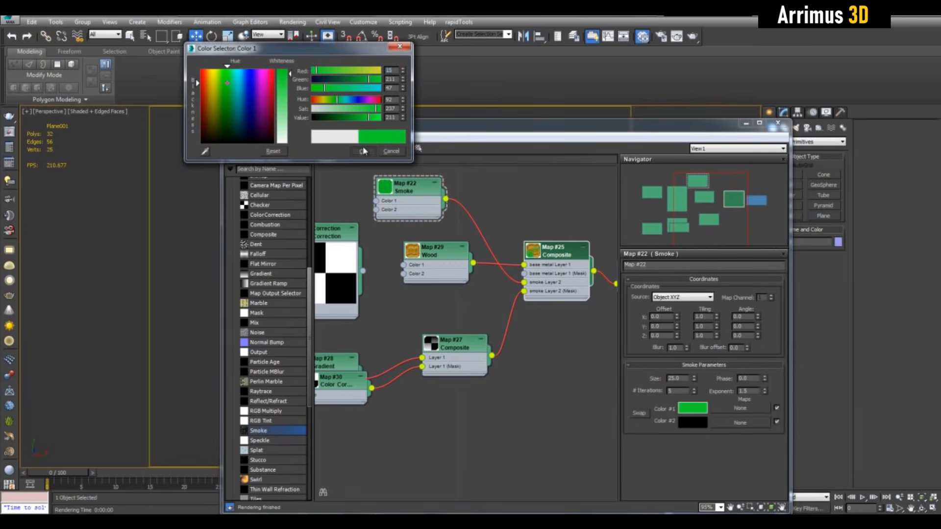
# - Set the Smoke map's Color #2 to a darker green than Color #1
pyautogui.click(701, 423)
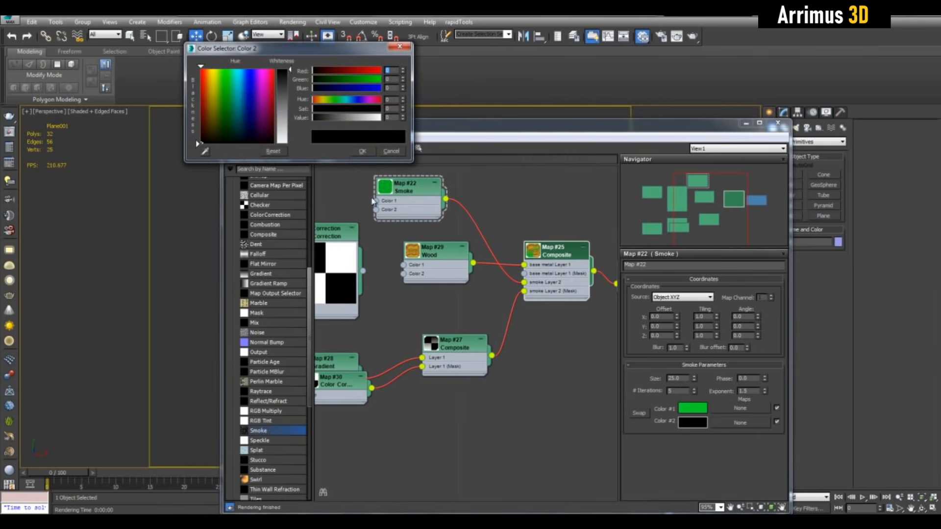
pyautogui.click(225, 95)
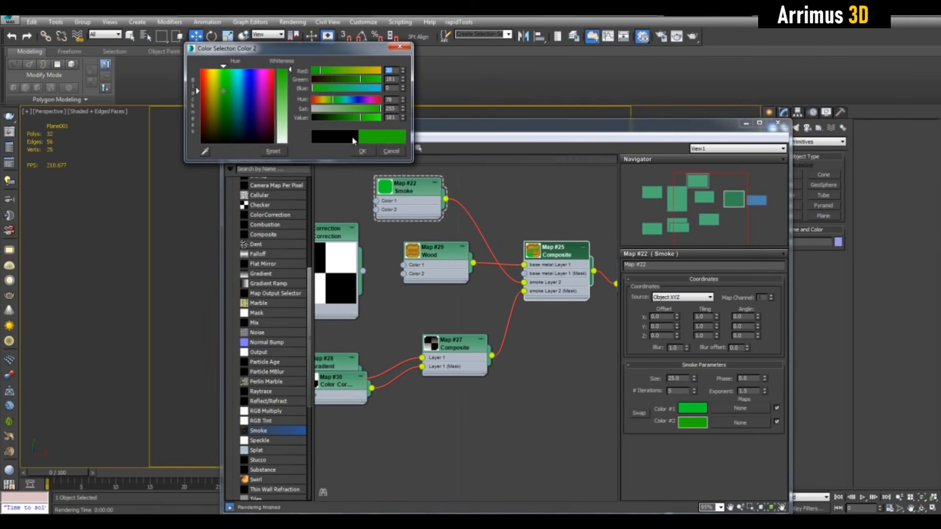
pyautogui.click(362, 150)
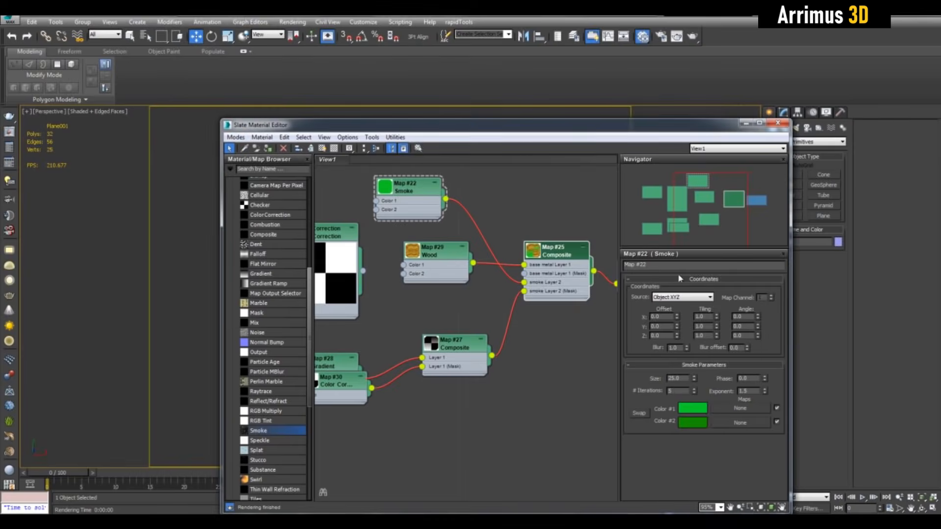
# - Open the mask Composite from the main Composite's smoke layer to review its layer, and minimize the Slate Material Editor
pyautogui.click(564, 258)
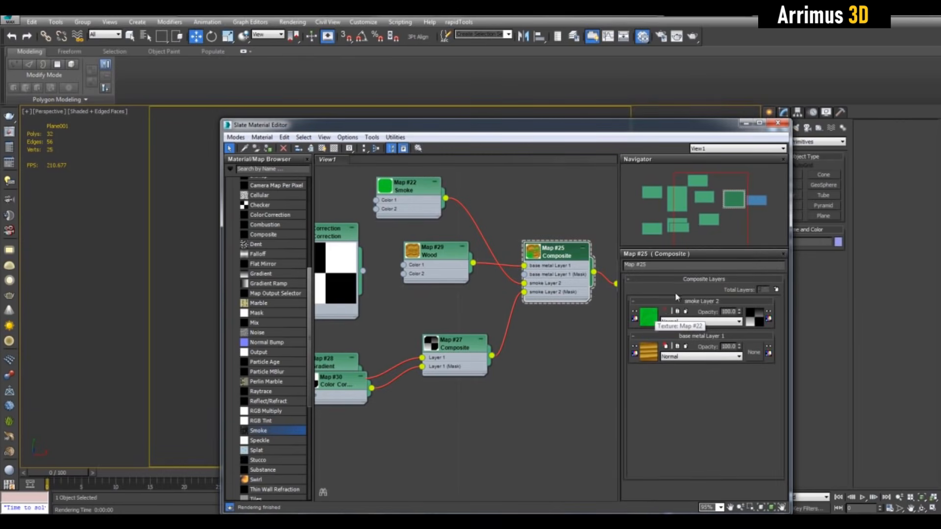
pyautogui.click(752, 321)
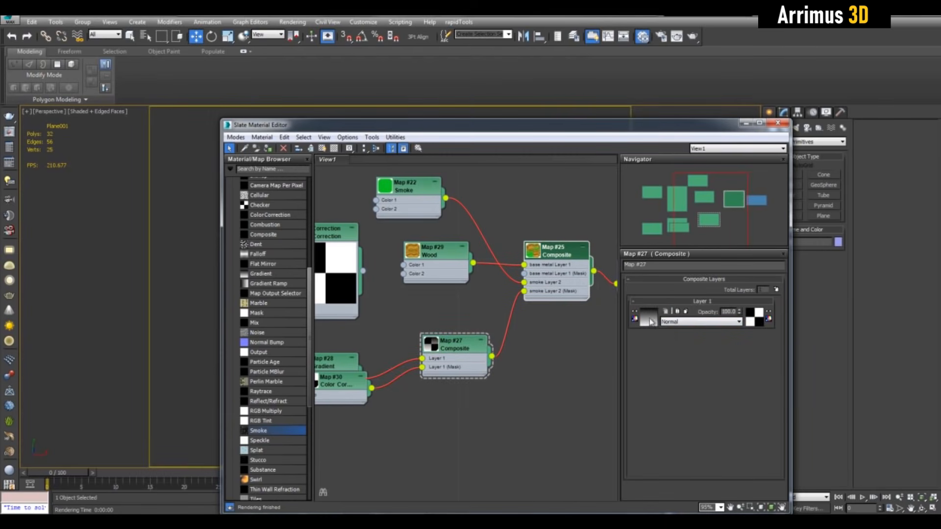
pyautogui.click(746, 123)
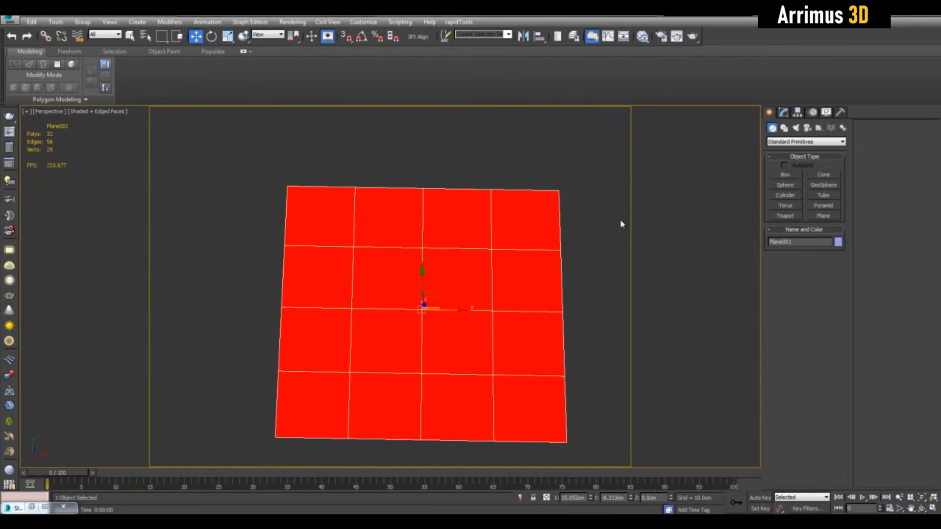
# - Render the perspective view, examine the masked wood and green smoke areas enlarged, and close the render window
pyautogui.hotkey('shift', 'q')
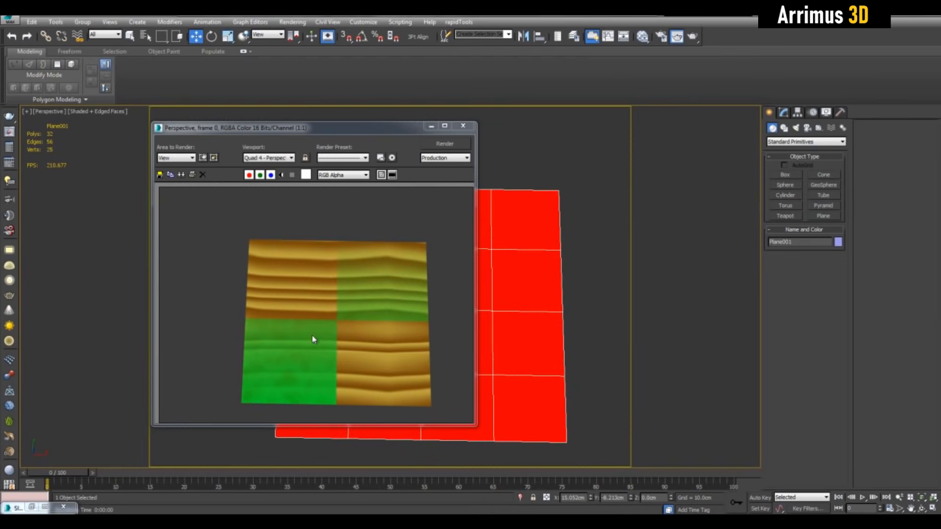
pyautogui.click(445, 126)
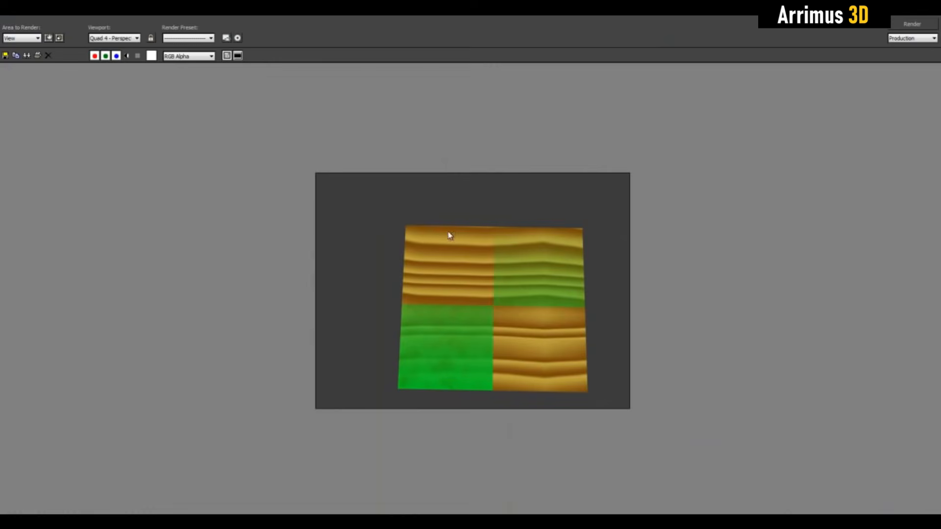
pyautogui.scroll(5, 470, 260)
pyautogui.scroll(-3, 476, 267)
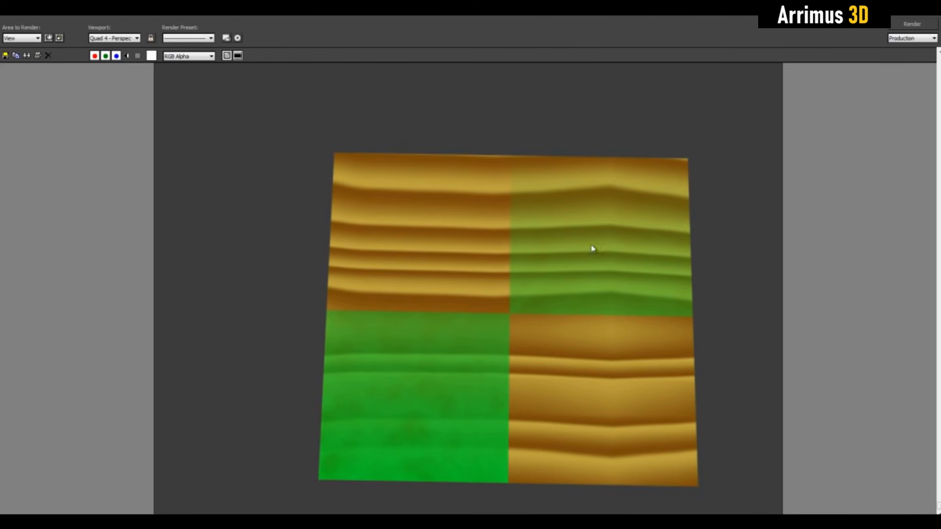
pyautogui.click(910, 15)
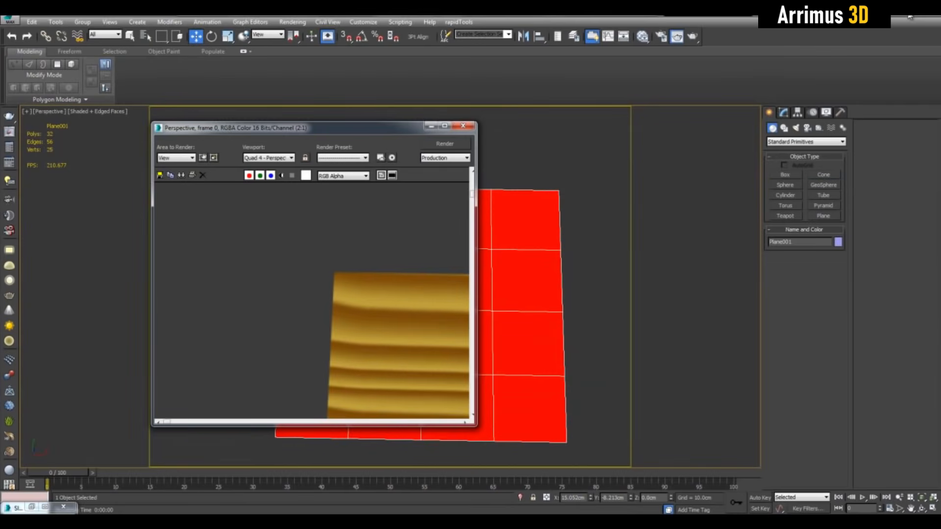
pyautogui.click(463, 126)
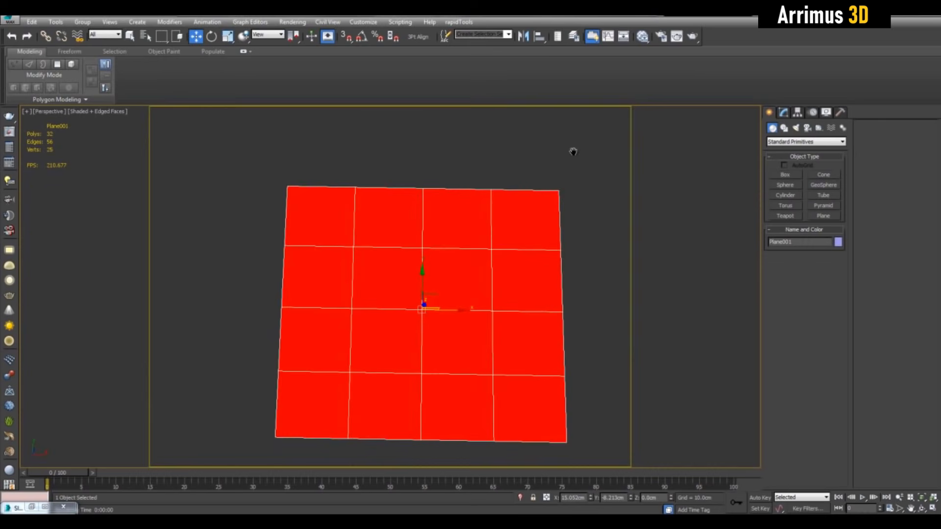
# - Reopen the Slate Material Editor with the Checker, Color Correction, Gradient, Smoke, Wood and Composite nodes all in view
pyautogui.moveTo(573, 151); pyautogui.dragTo(561, 155, button='middle')
pyautogui.moveTo(581, 208)
pyautogui.mouseDown(button='middle')
pyautogui.moveTo(582, 194)
pyautogui.moveTo(570, 201)
pyautogui.moveTo(593, 212)
pyautogui.moveTo(585, 222)
pyautogui.mouseUp(button='middle')
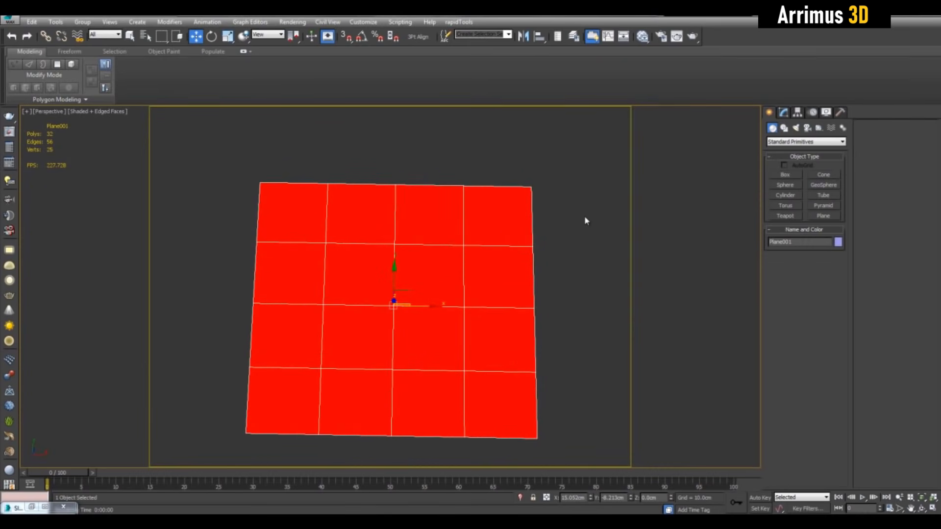
pyautogui.press('m')
pyautogui.scroll(-6, 505, 215)
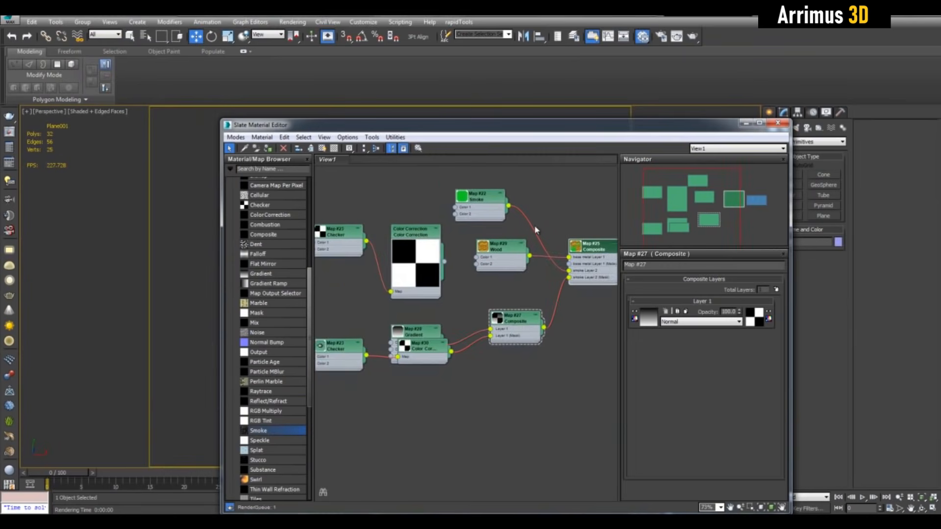
pyautogui.scroll(2, 536, 248)
pyautogui.moveTo(540, 229)
pyautogui.mouseDown(button='middle')
pyautogui.moveTo(535, 248)
pyautogui.moveTo(533, 227)
pyautogui.moveTo(554, 234)
pyautogui.mouseUp(button='middle')
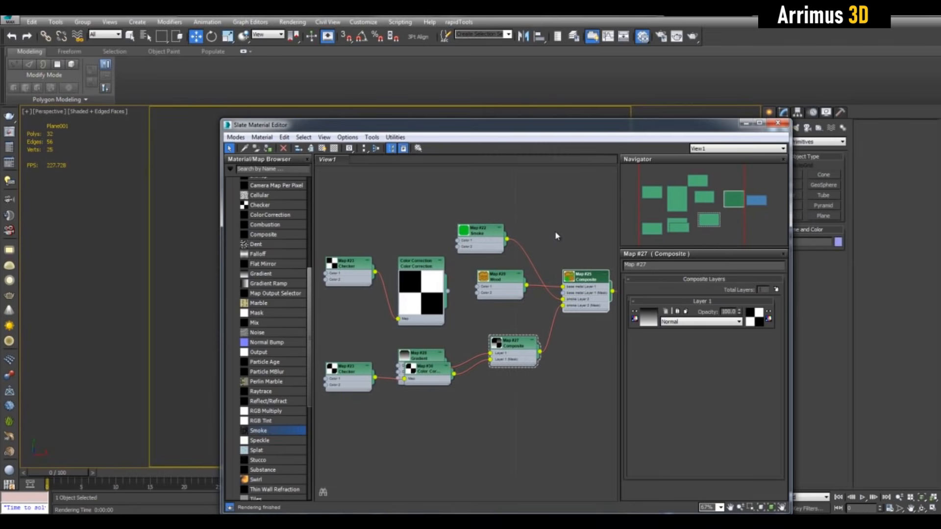